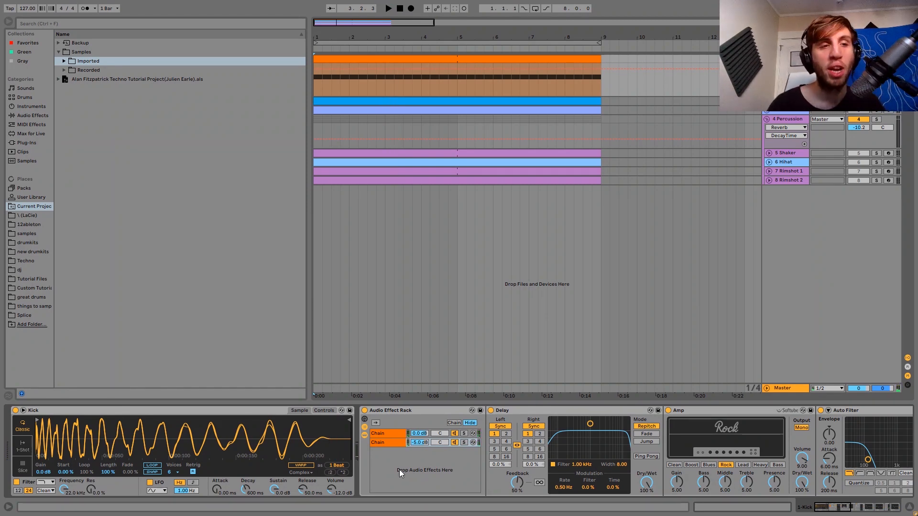
# - Show the Kick sample's file in the browser
pyautogui.rightClick(310, 437)
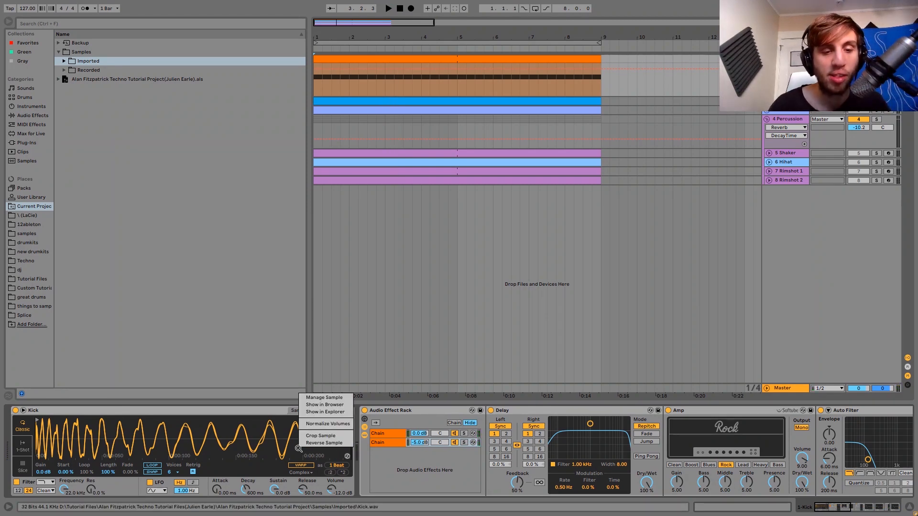
pyautogui.click(325, 404)
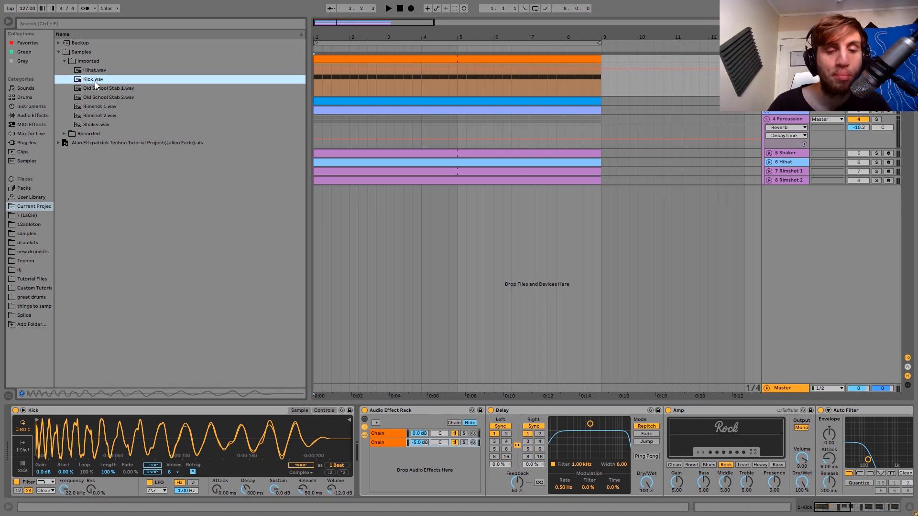
pyautogui.click(440, 454)
# - Play the kick and solo the first chain of its Audio Effect Rack to hear it alone
pyautogui.hscroll(2, 440, 453)
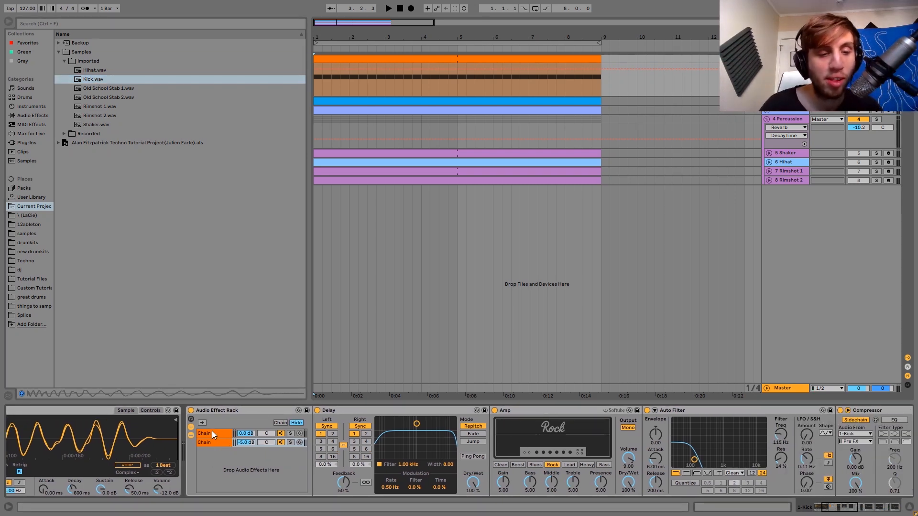
pyautogui.press('space')
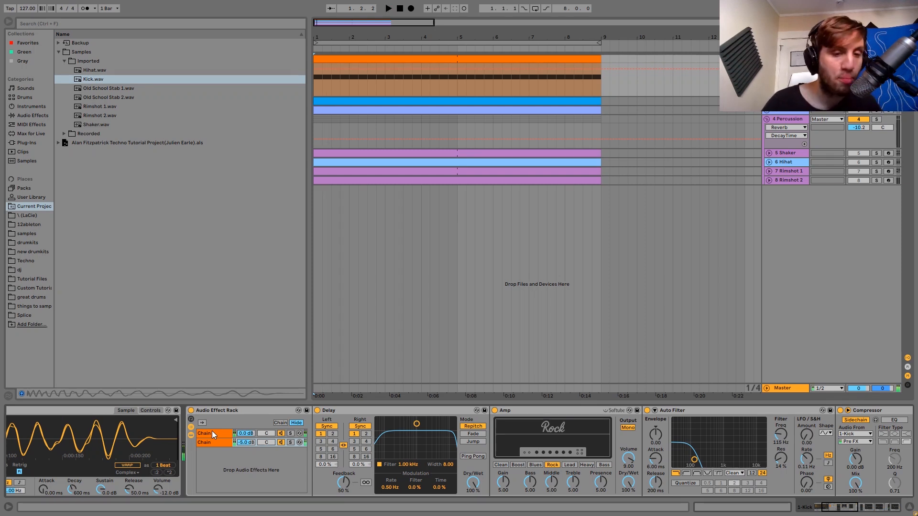
pyautogui.click(214, 434)
pyautogui.click(290, 433)
pyautogui.press('space')
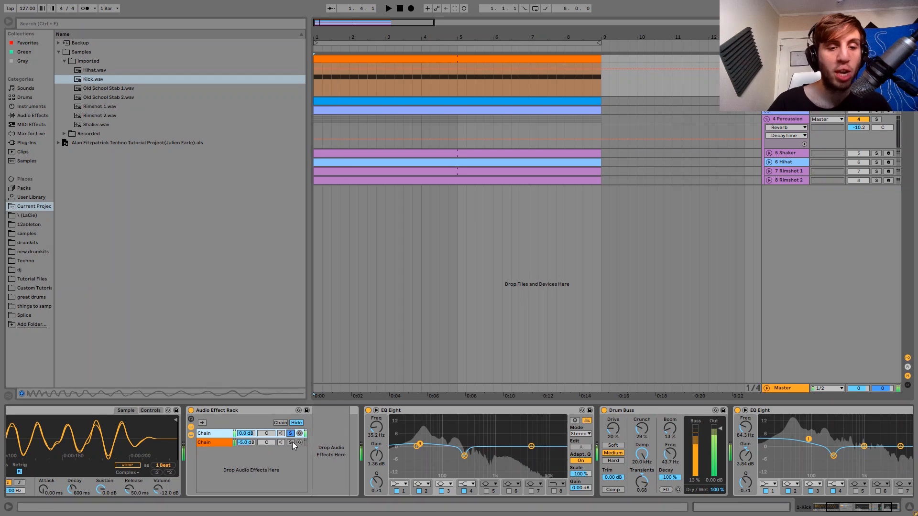
# - Audition the rack's second chain soloed, then release the solo
pyautogui.click(291, 442)
pyautogui.click(291, 443)
pyautogui.press('space')
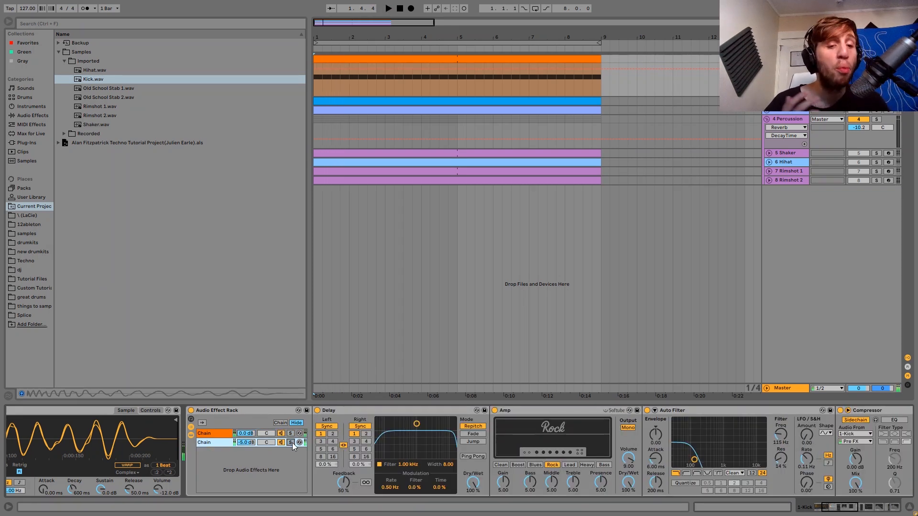
# - Play back the kick with both rack chains sounding together
pyautogui.hscroll(3, 292, 443)
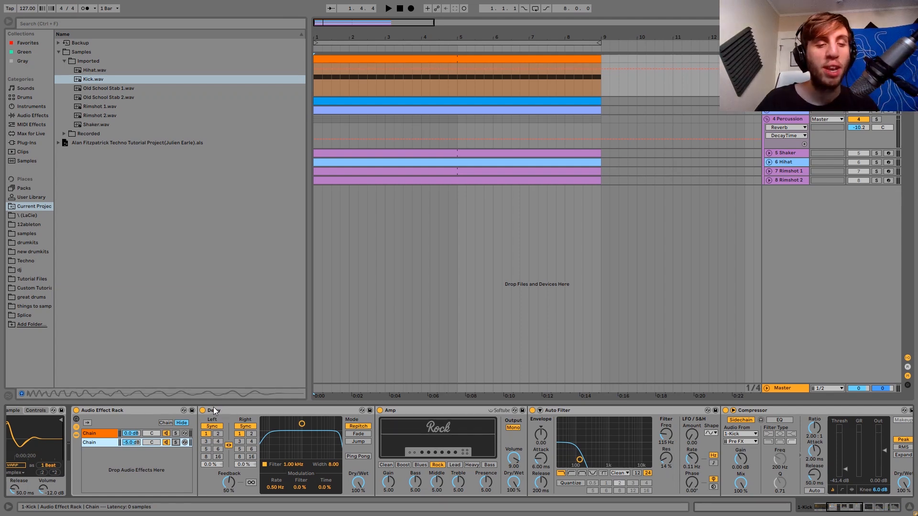
pyautogui.press('space')
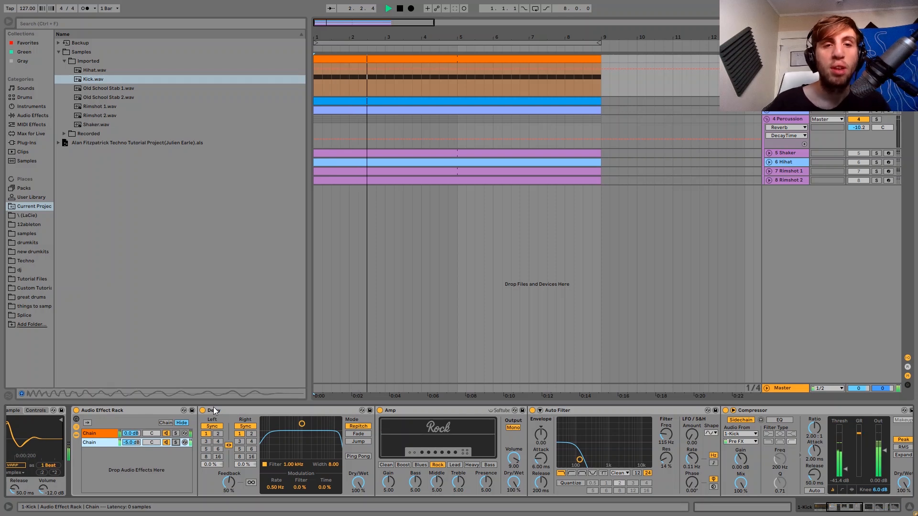
pyautogui.press('space')
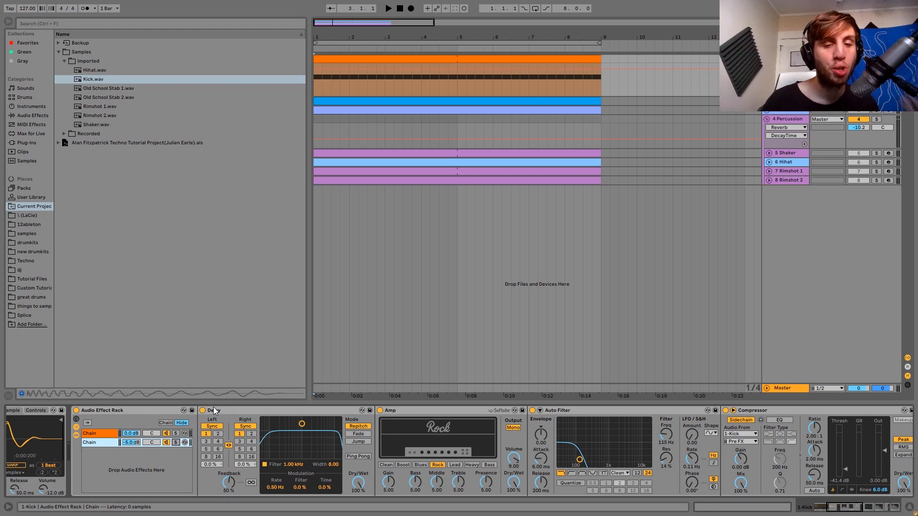
pyautogui.press('space')
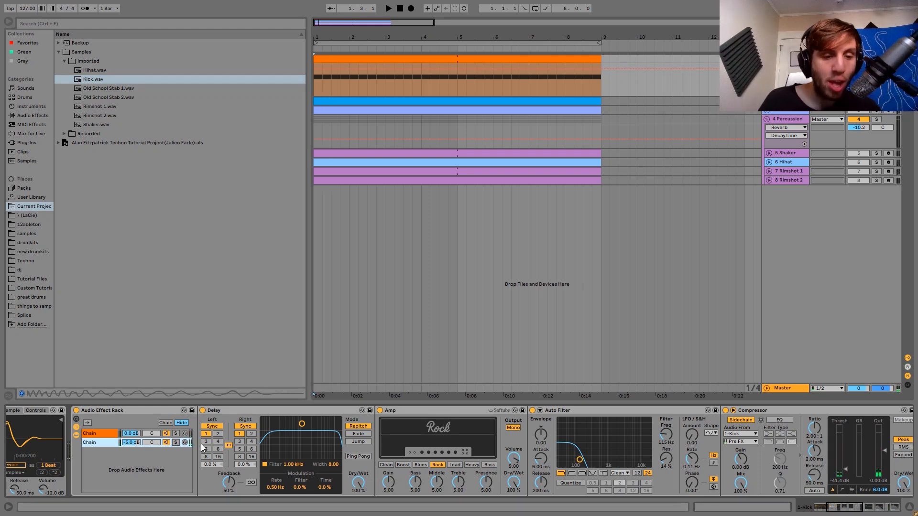
# - Solo the second chain with Auto Filter bypassed and compare its sound with Amp off and on
pyautogui.hscroll(3, 322, 451)
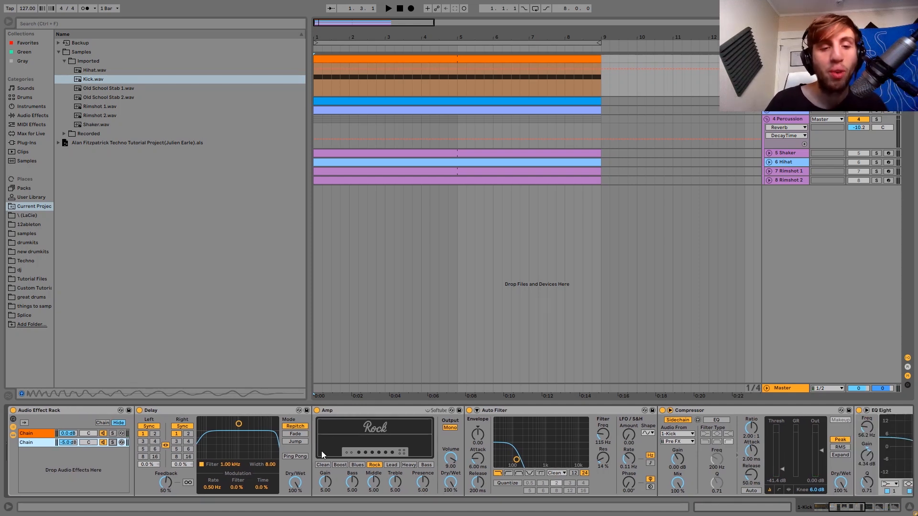
pyautogui.click(468, 411)
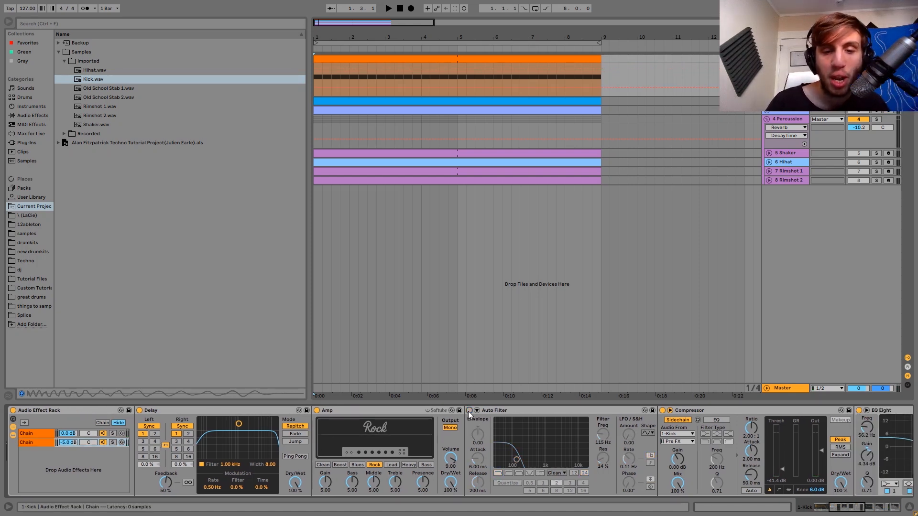
pyautogui.hscroll(2, 469, 411)
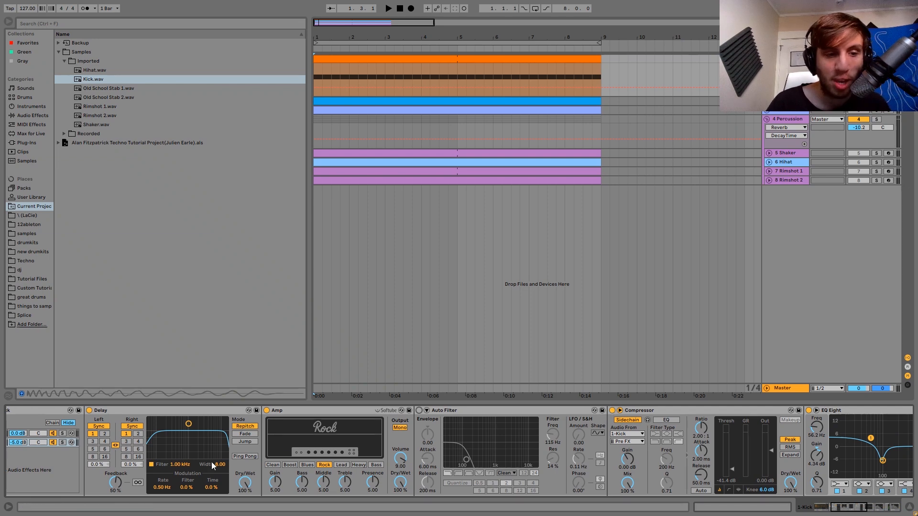
pyautogui.click(62, 443)
pyautogui.click(266, 411)
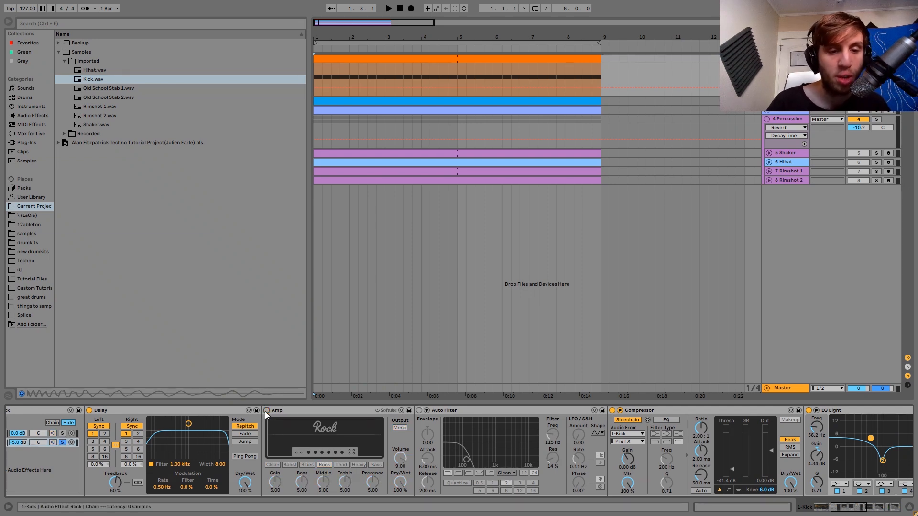
pyautogui.press('space')
pyautogui.click(266, 411)
pyautogui.press('space')
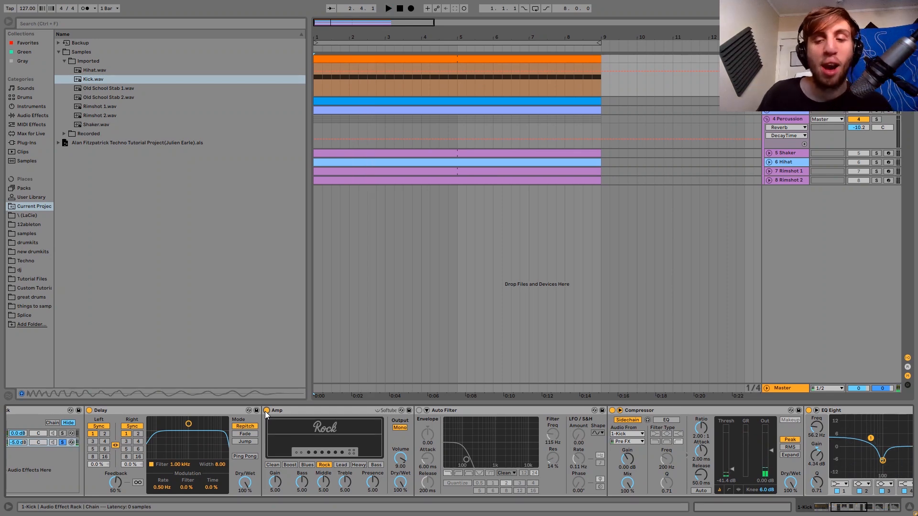
# - Play the soloed second chain and re-enable Auto Filter to compare the unfiltered and filtered sound
pyautogui.press('space')
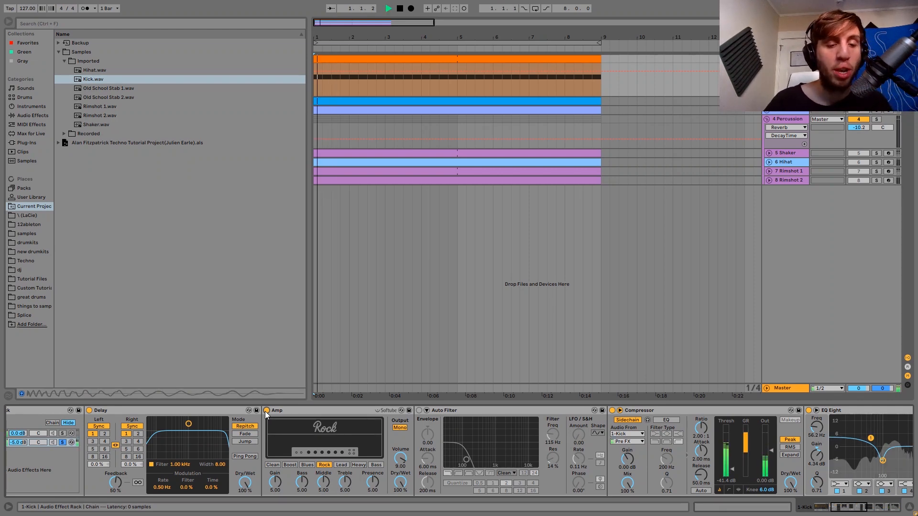
pyautogui.click(419, 411)
pyautogui.press('space')
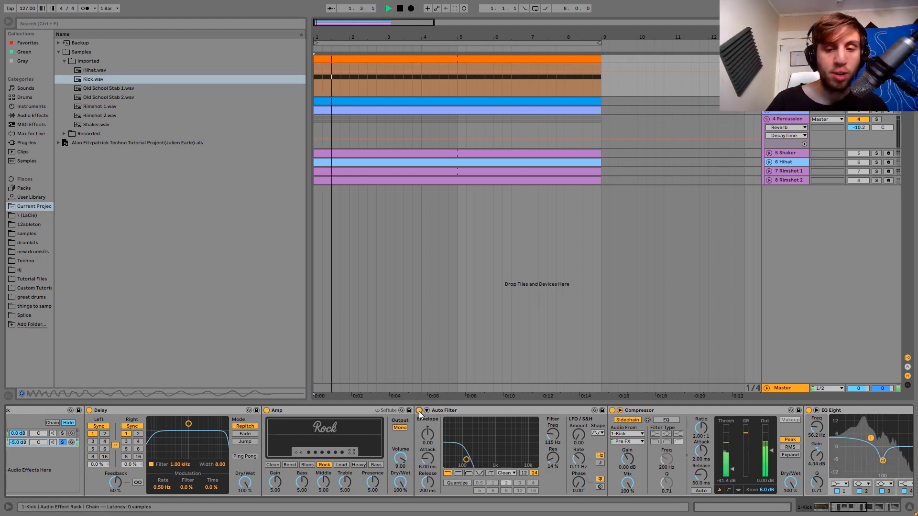
pyautogui.press('space')
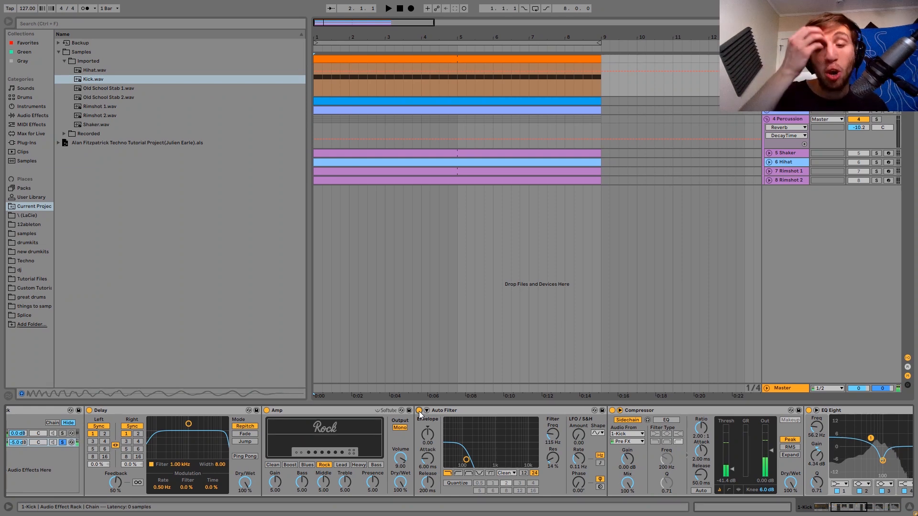
# - Inspect the sidechained Compressor and the cut band of the EQ Eight that follows it in the second chain
pyautogui.hscroll(5, 419, 412)
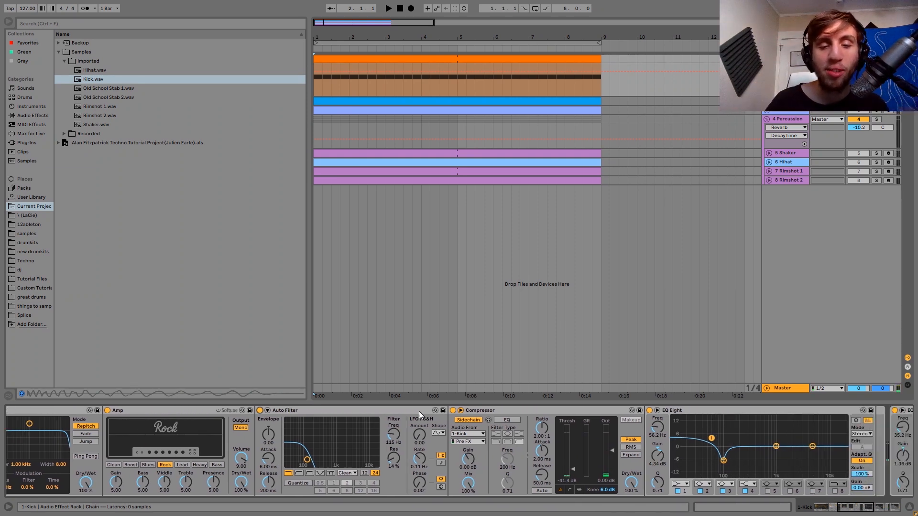
pyautogui.click(477, 412)
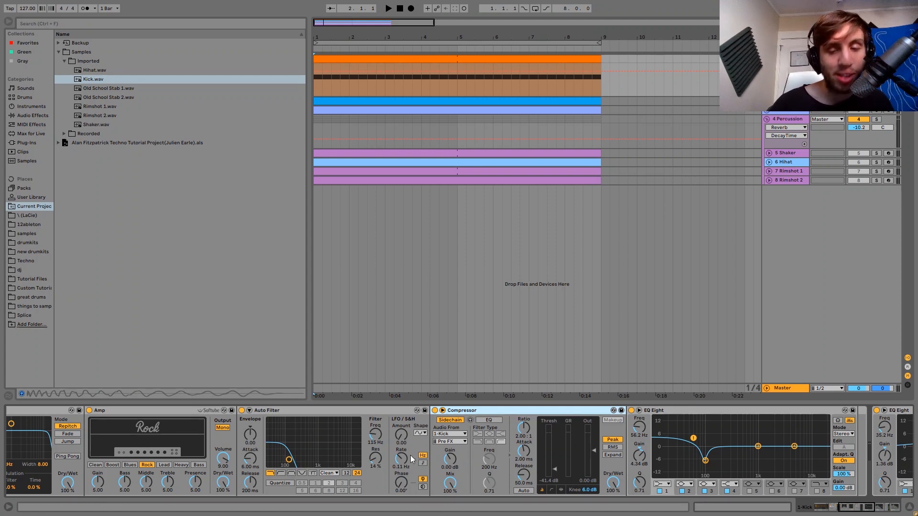
pyautogui.hscroll(6, 466, 423)
pyautogui.hscroll(1, 466, 423)
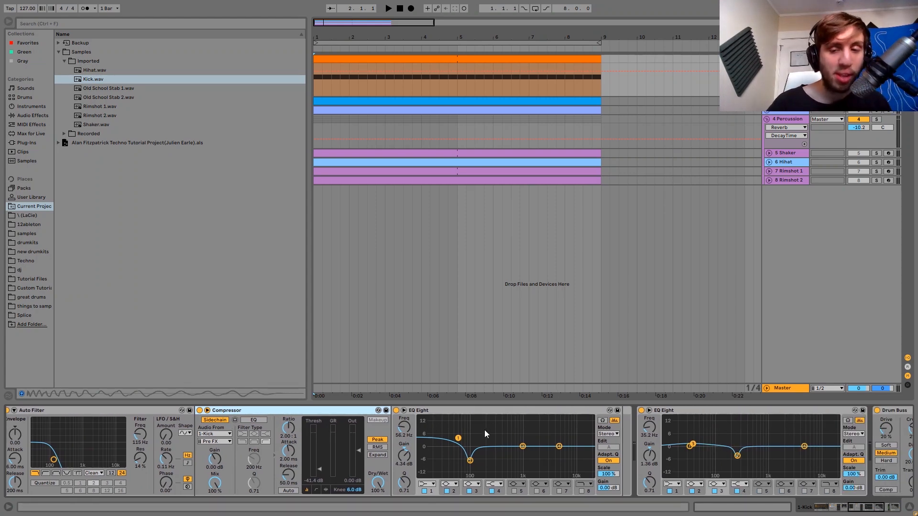
pyautogui.click(470, 461)
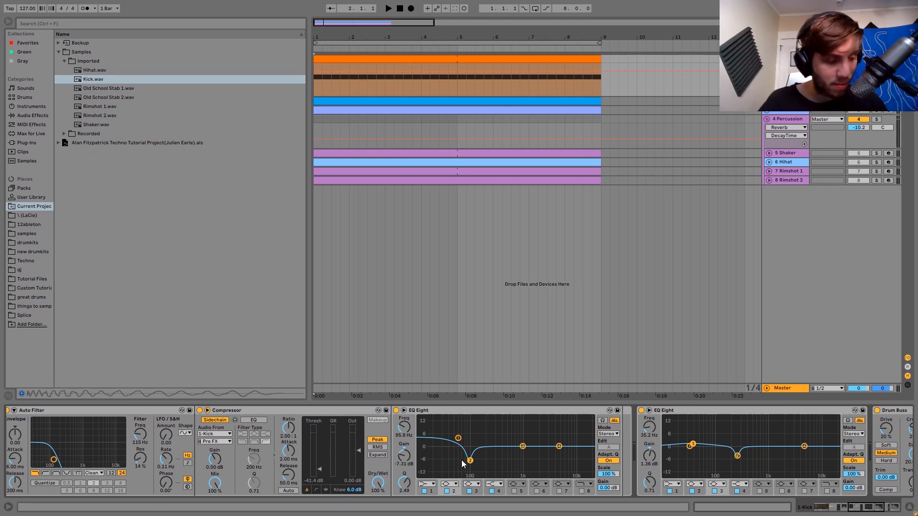
# - Turn off the solo on the Audio Effect Rack's second chain
pyautogui.hscroll(-3, 459, 438)
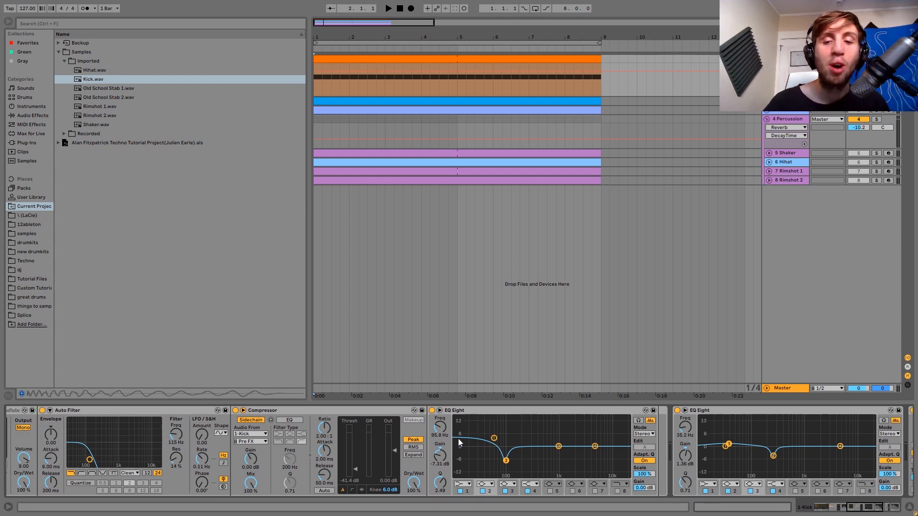
pyautogui.hscroll(-15, 458, 438)
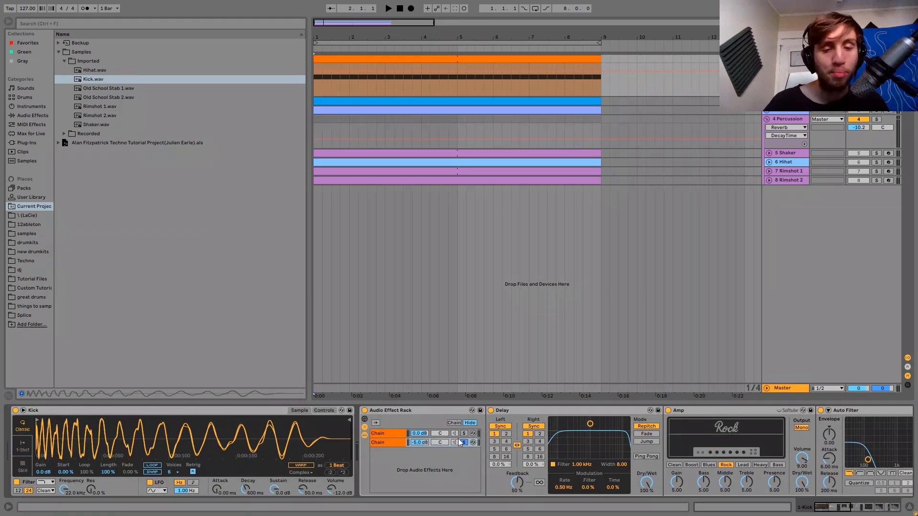
pyautogui.click(423, 443)
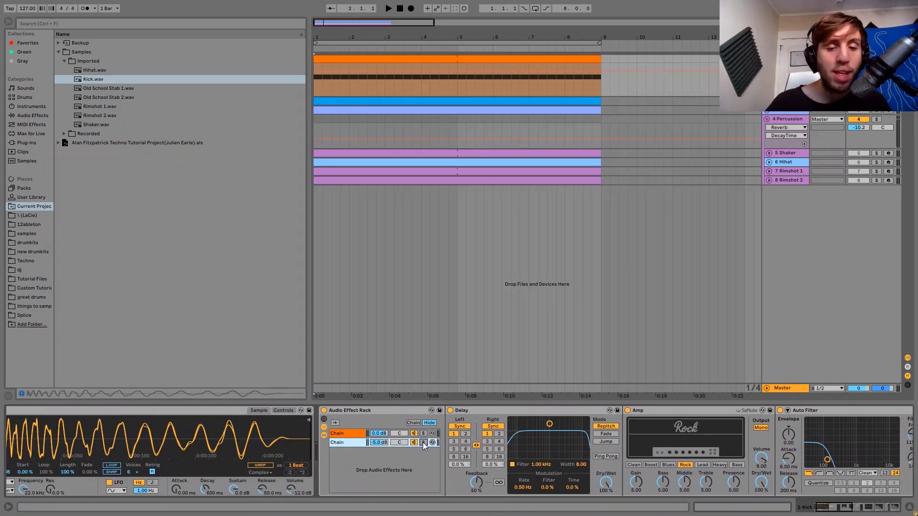
# - Display the rack's first chain and inspect the cut band in its first EQ Eight
pyautogui.click(324, 435)
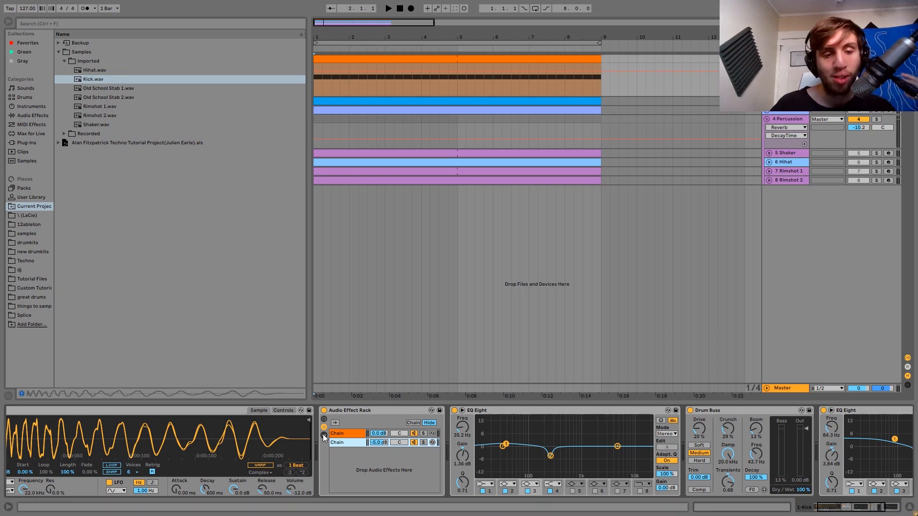
pyautogui.hscroll(4, 323, 434)
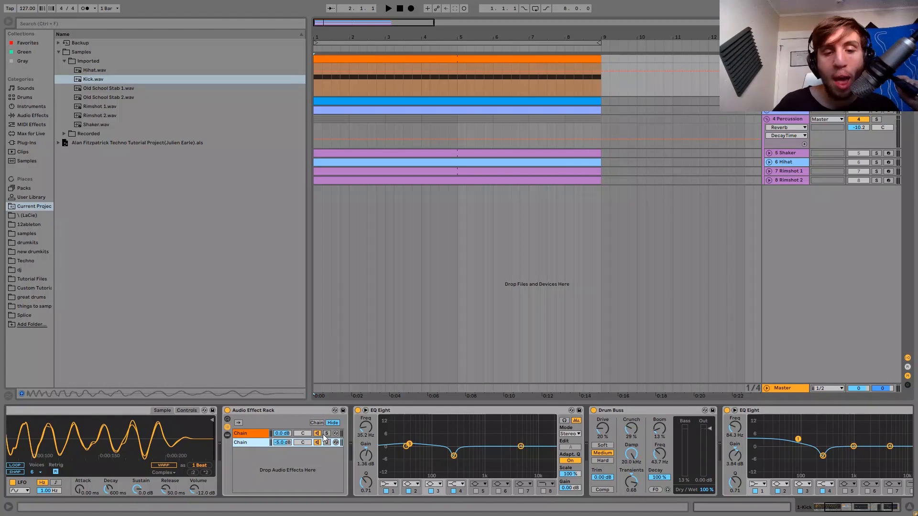
pyautogui.click(285, 415)
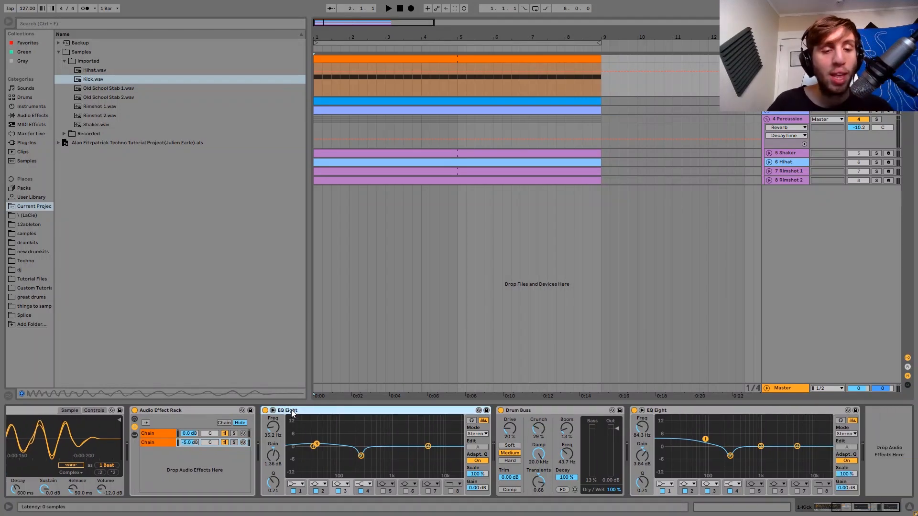
pyautogui.click(361, 455)
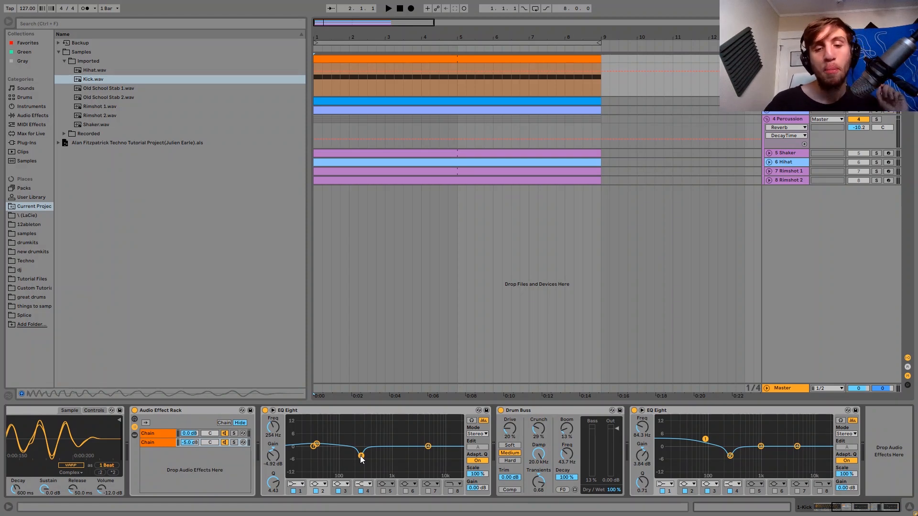
# - Play the kick with Drum Buss bypassed, switch Drum Buss back on, and listen again
pyautogui.click(501, 411)
pyautogui.press('space')
pyautogui.click(500, 410)
pyautogui.press('space')
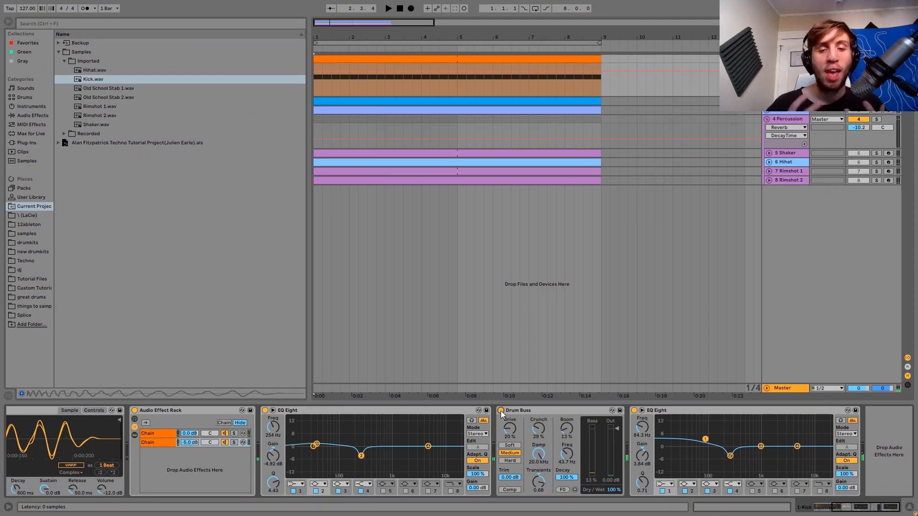
pyautogui.press('space')
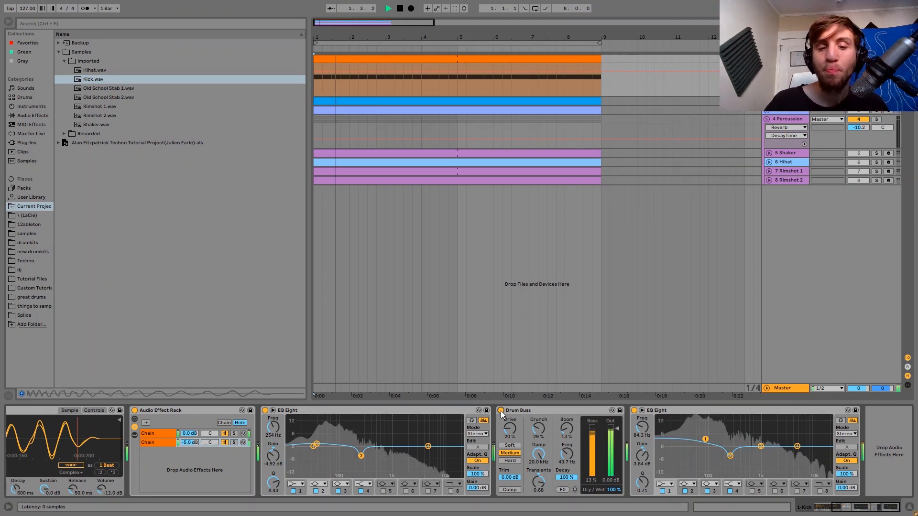
pyautogui.press('space')
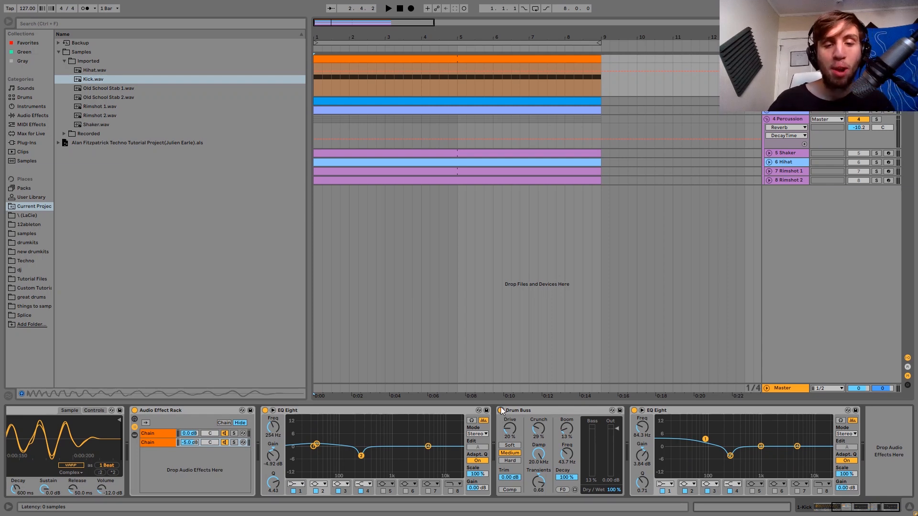
# - Repeat the Drum Buss comparison, playing the kick with it bypassed and again with it re-enabled
pyautogui.click(501, 411)
pyautogui.press('space')
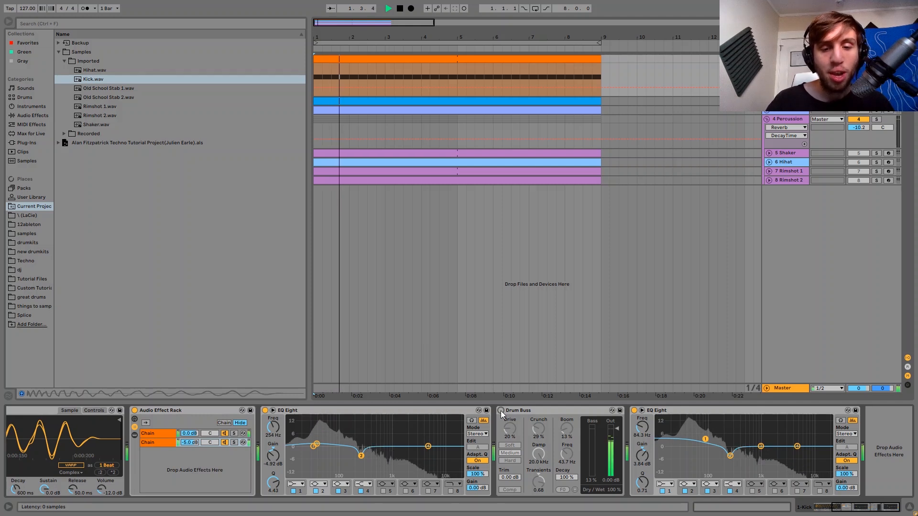
pyautogui.press('space')
pyautogui.press('space')
pyautogui.click(501, 412)
pyautogui.press('space')
pyautogui.press('space')
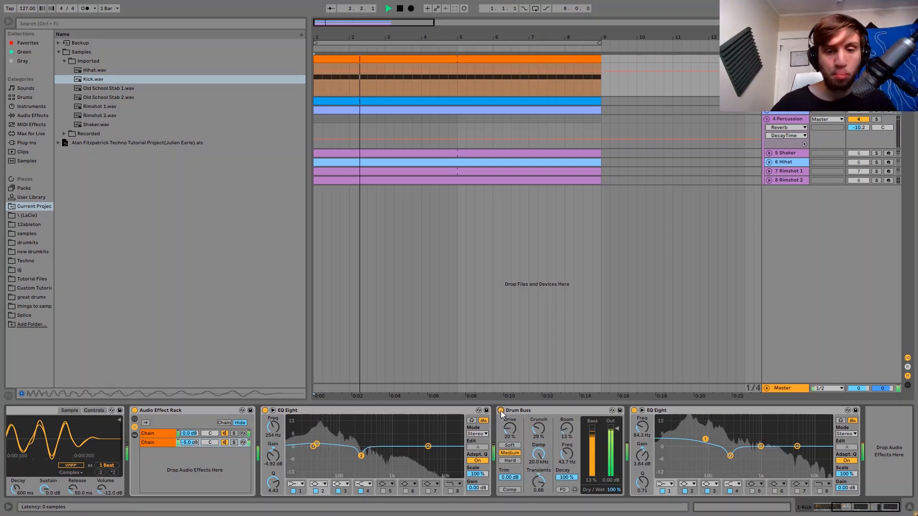
pyautogui.press('space')
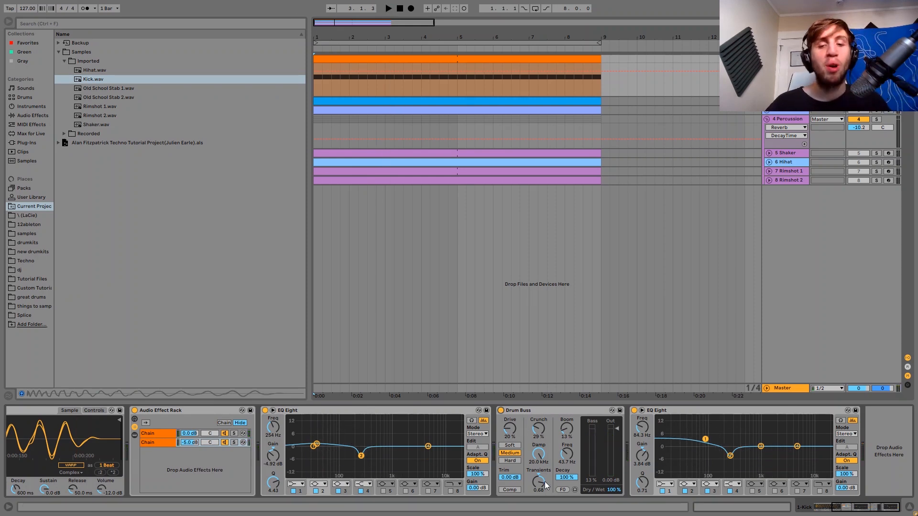
# - Play the kick with Drum Buss's Boom lowered to 0%, and undo the Boom change
pyautogui.press('space')
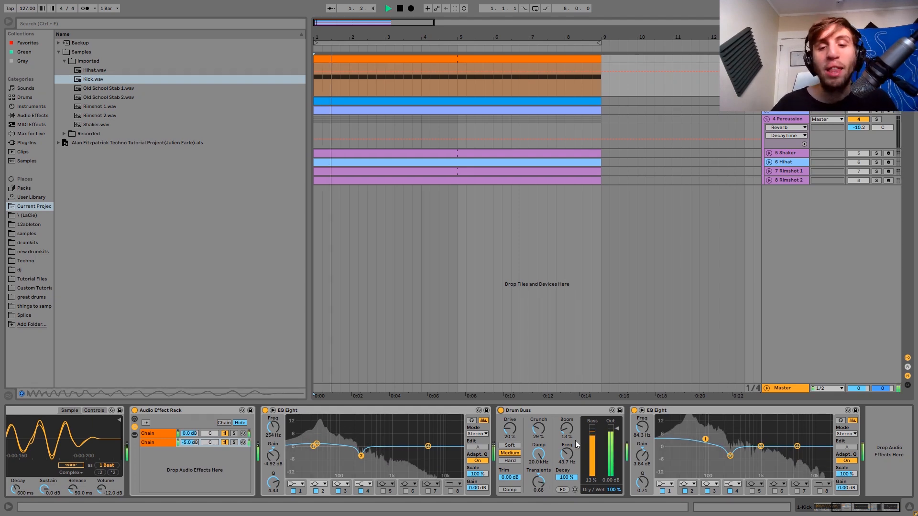
pyautogui.moveTo(569, 431); pyautogui.dragTo(569, 444)
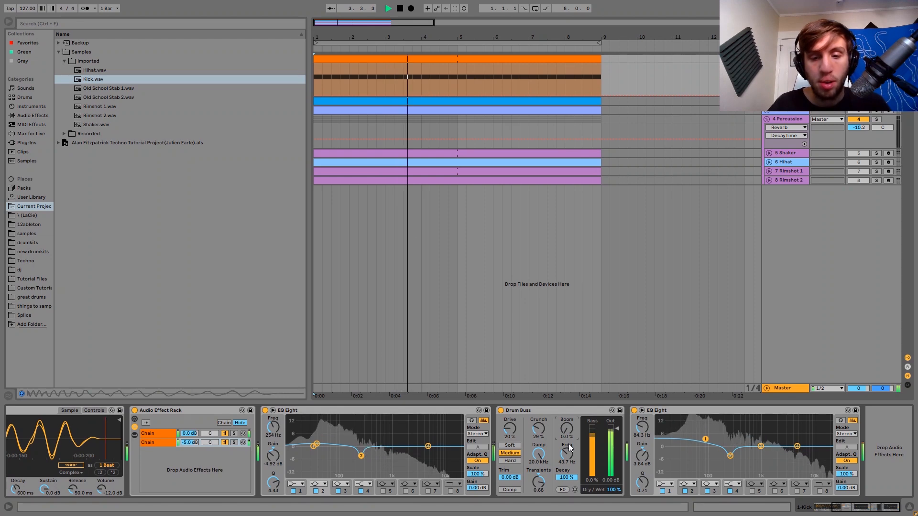
pyautogui.hotkey('ctrl', 'z')
pyautogui.press('space')
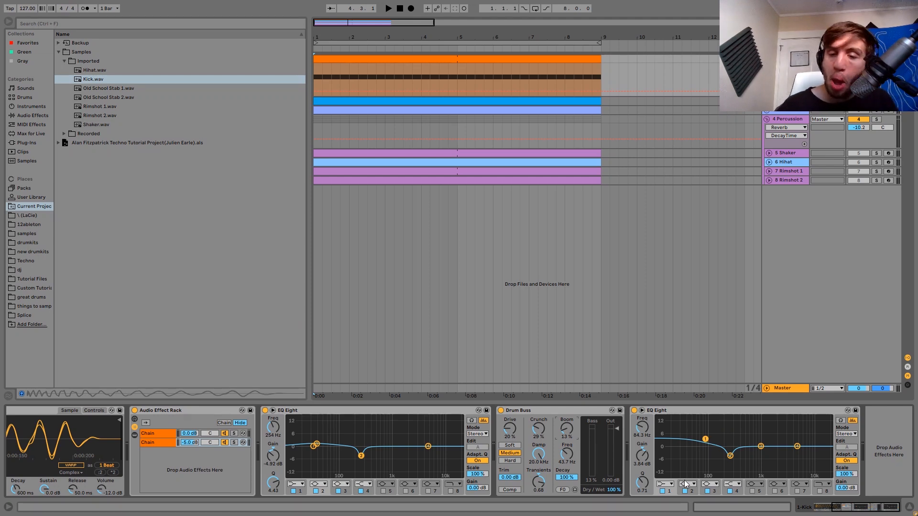
# - Select the cut band in the second EQ Eight, and compare the kick with that EQ bypassed and re-enabled
pyautogui.click(730, 457)
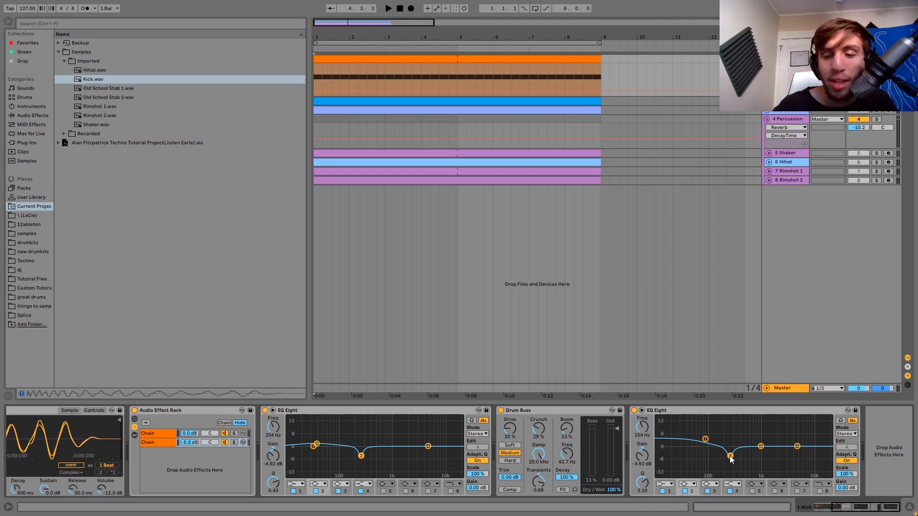
pyautogui.press('space')
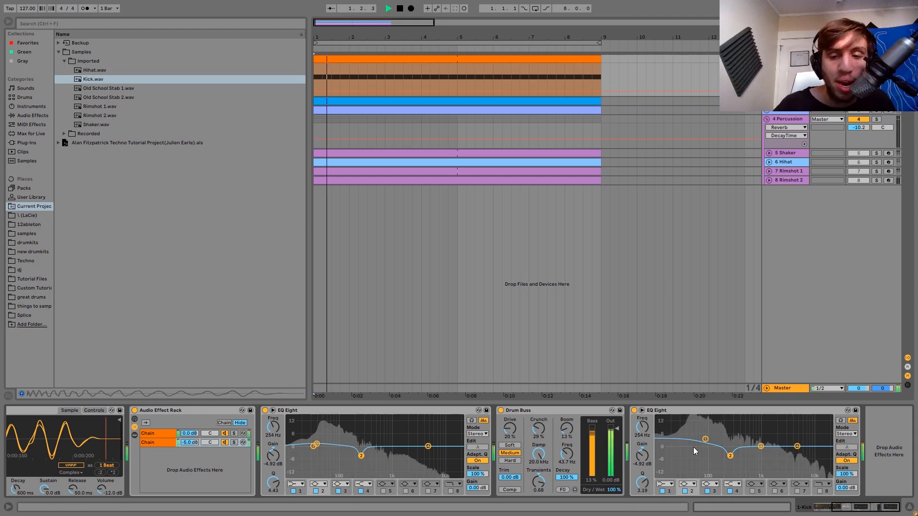
pyautogui.click(635, 410)
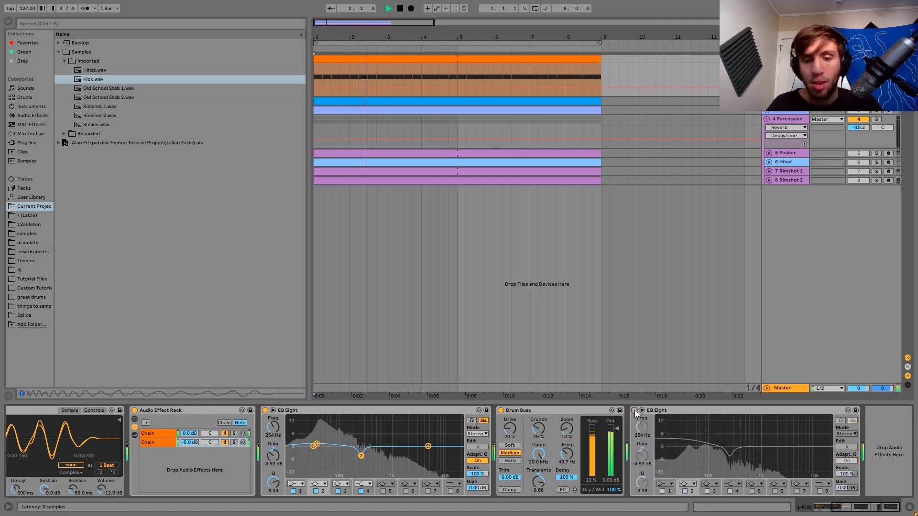
pyautogui.click(635, 410)
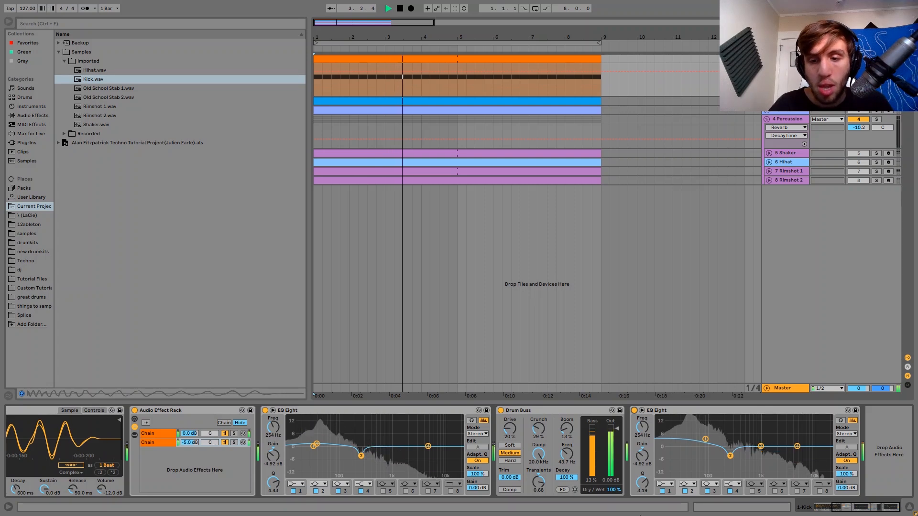
pyautogui.press('space')
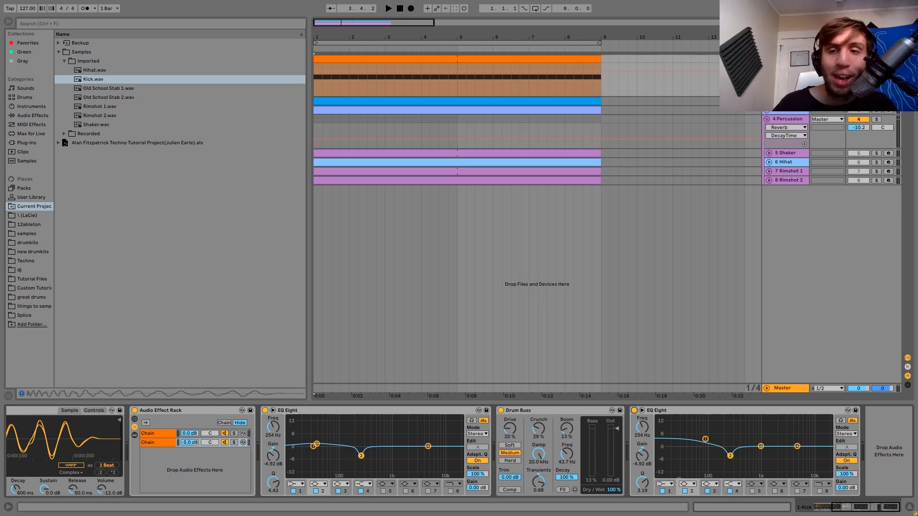
# - Display and unfold the 303 track below the kick, and play it from 1.3.1
pyautogui.click(786, 102)
pyautogui.click(767, 101)
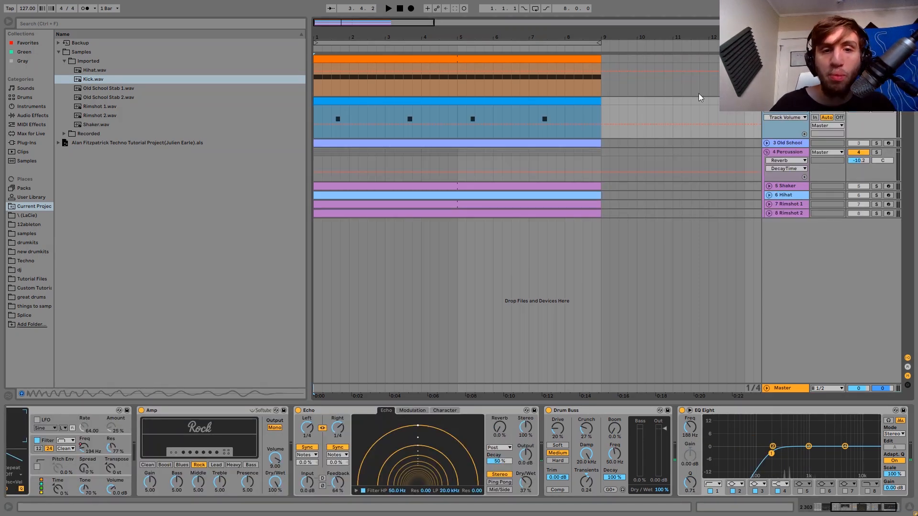
pyautogui.click(331, 119)
pyautogui.press('space')
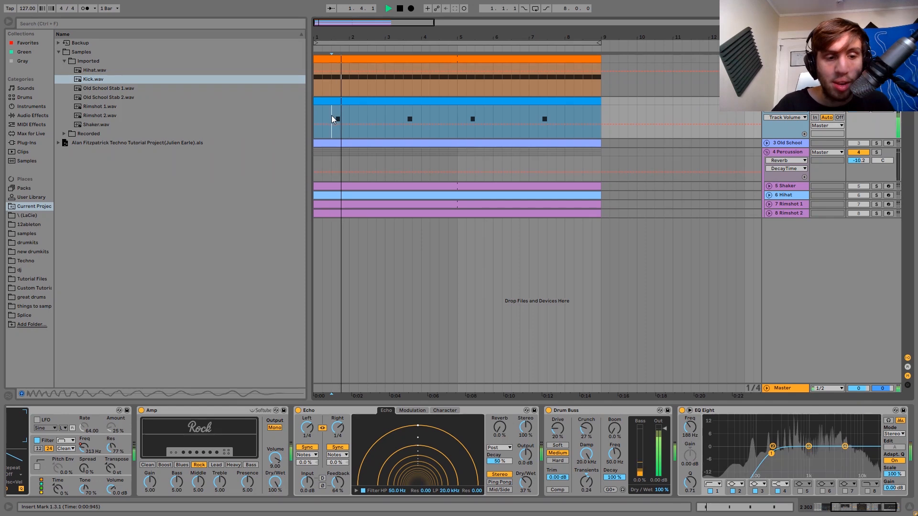
# - Show the MIDI notes of the 303 clip and play the clip again from the start
pyautogui.doubleClick(412, 99)
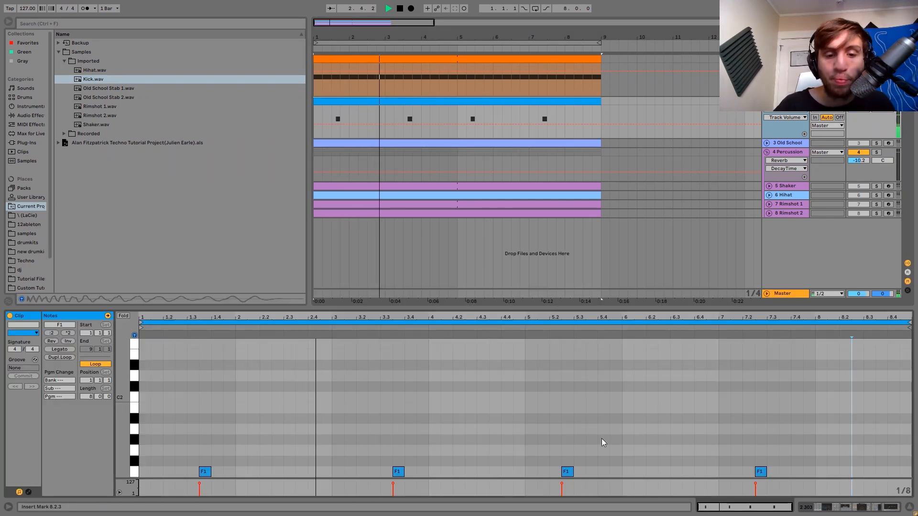
pyautogui.press('space')
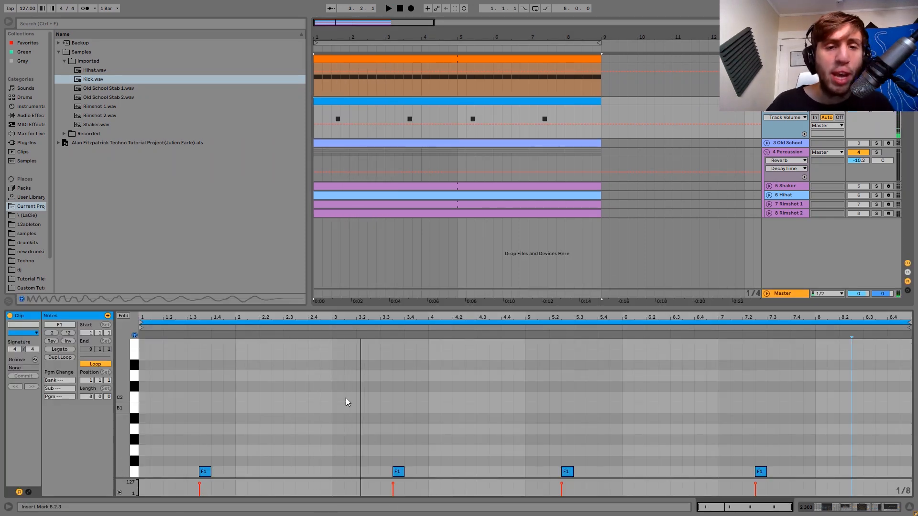
pyautogui.press('space')
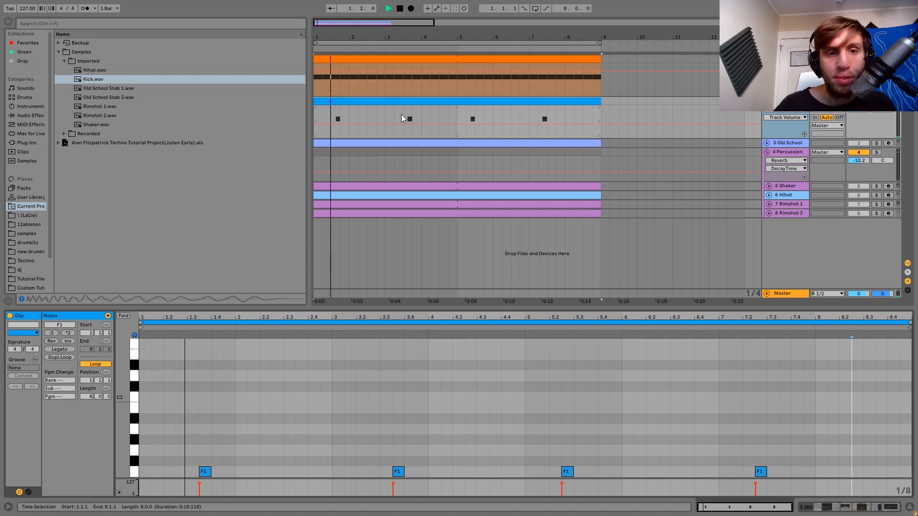
pyautogui.press('space')
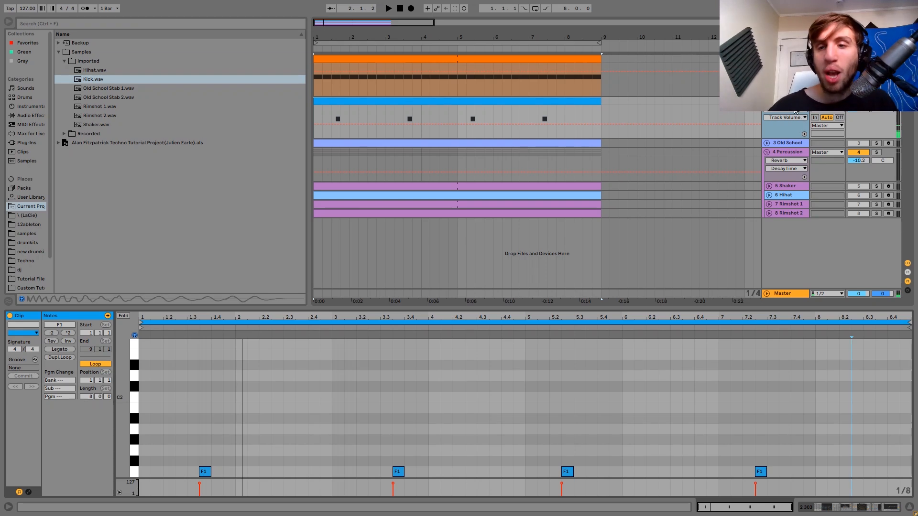
# - Return to the 303 track's devices, audition the Old School track in solo, and turn its solo off
pyautogui.hotkey('shift', 'Tab')
pyautogui.keyDown('ctrl'); pyautogui.click(859, 143); pyautogui.keyUp('ctrl')
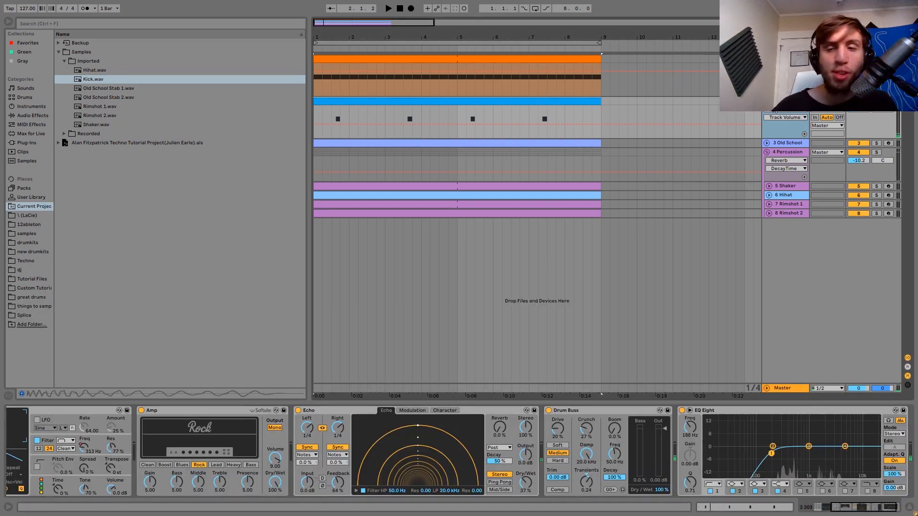
pyautogui.click(877, 143)
pyautogui.press('space')
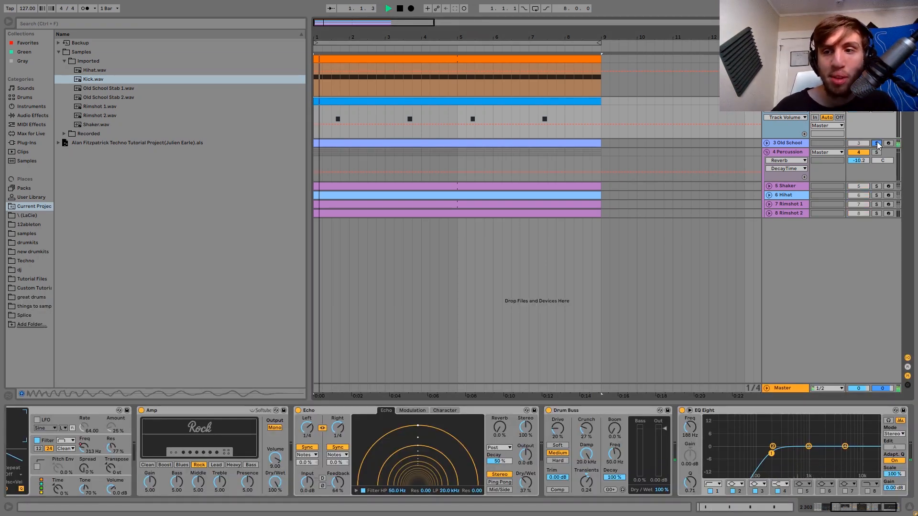
pyautogui.press('space')
pyautogui.click(876, 143)
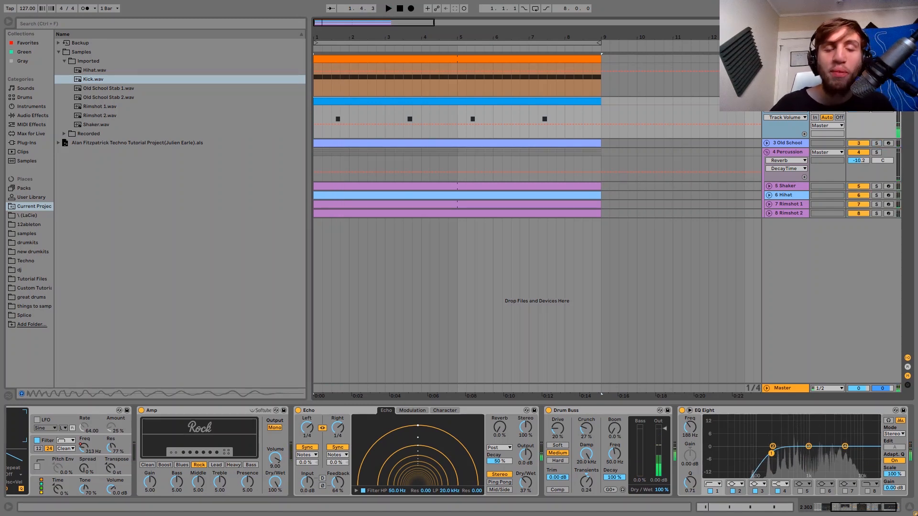
# - Play the full loop with all tracks active from bar 1, and replay it for a second listen
pyautogui.press('space')
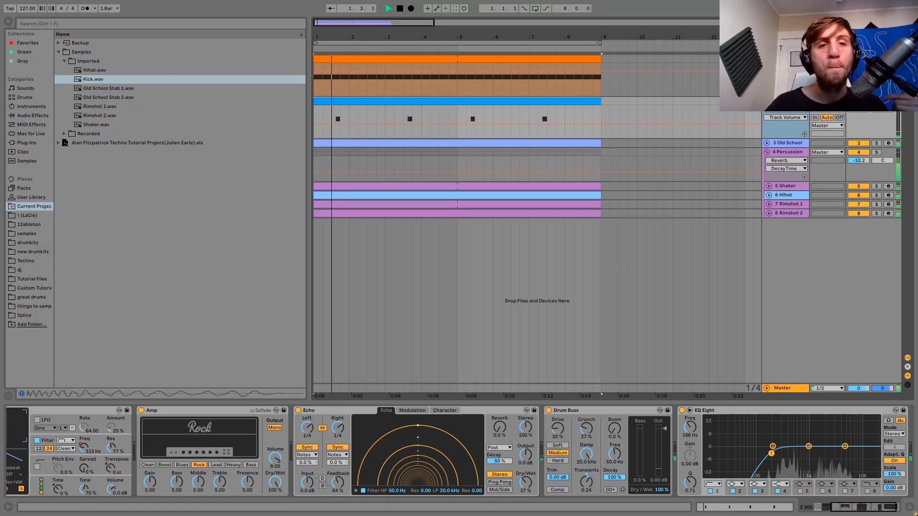
pyautogui.press('space')
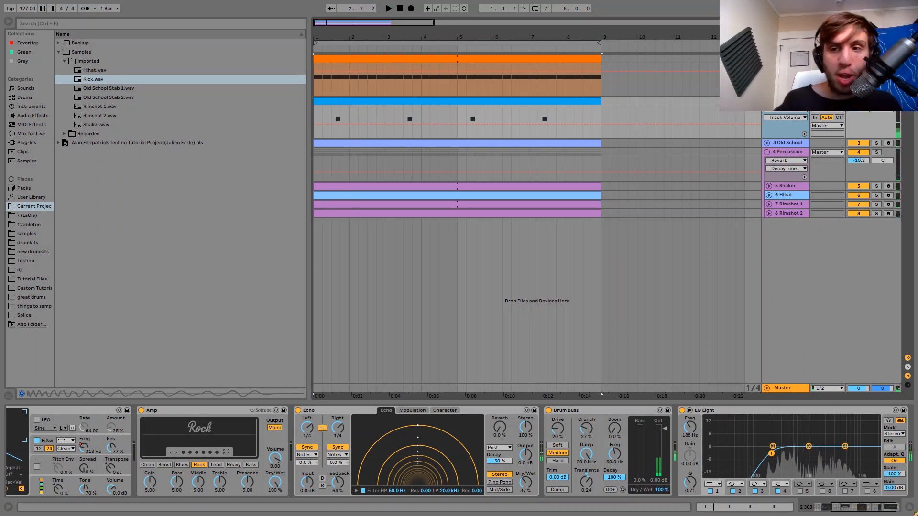
pyautogui.press('space')
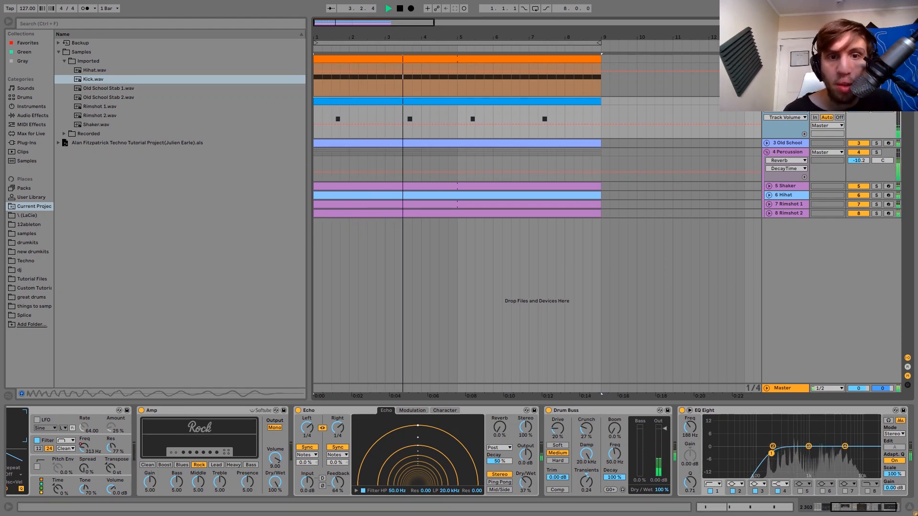
pyautogui.press('space')
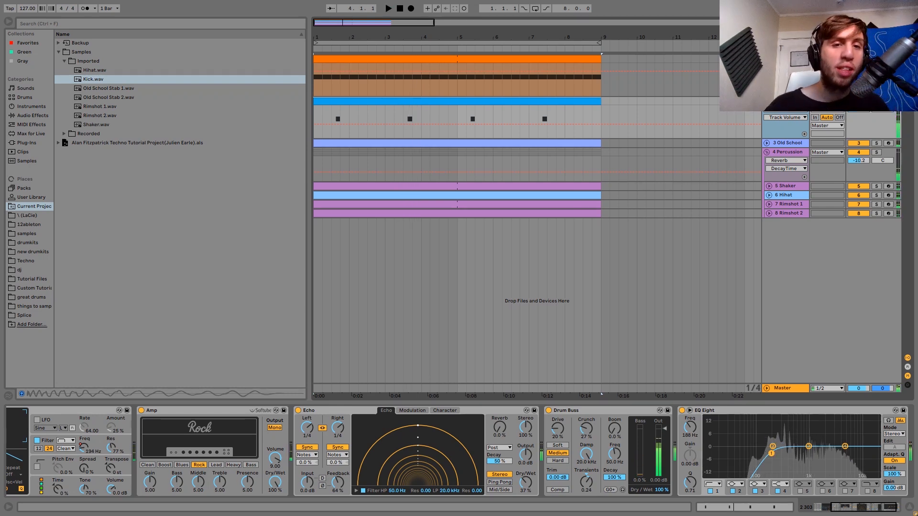
pyautogui.press('s')
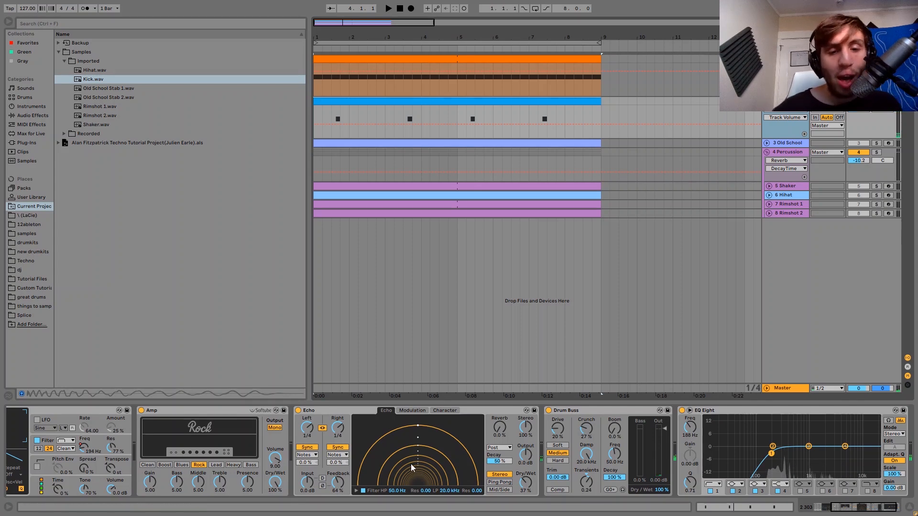
# - Show Operator's filter envelope, try shortening its decay to 376 ms, and undo the decay change
pyautogui.hscroll(-5, 408, 472)
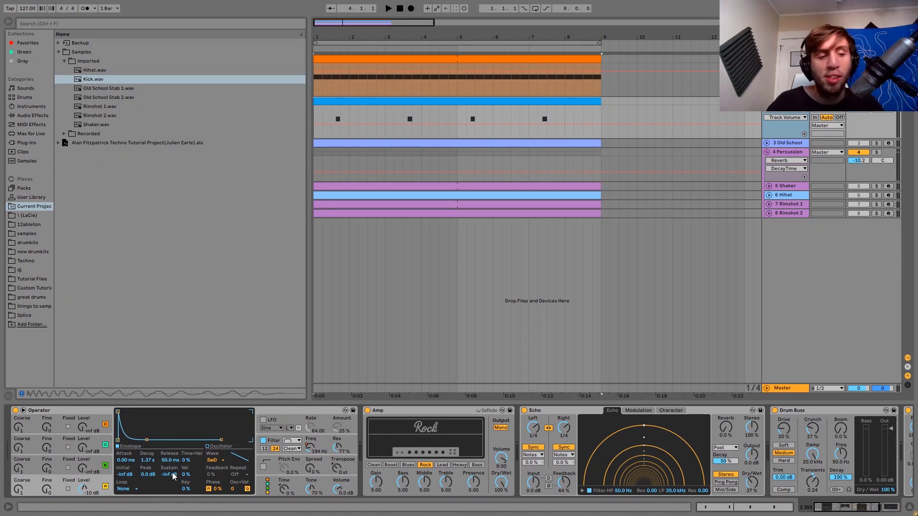
pyautogui.click(276, 439)
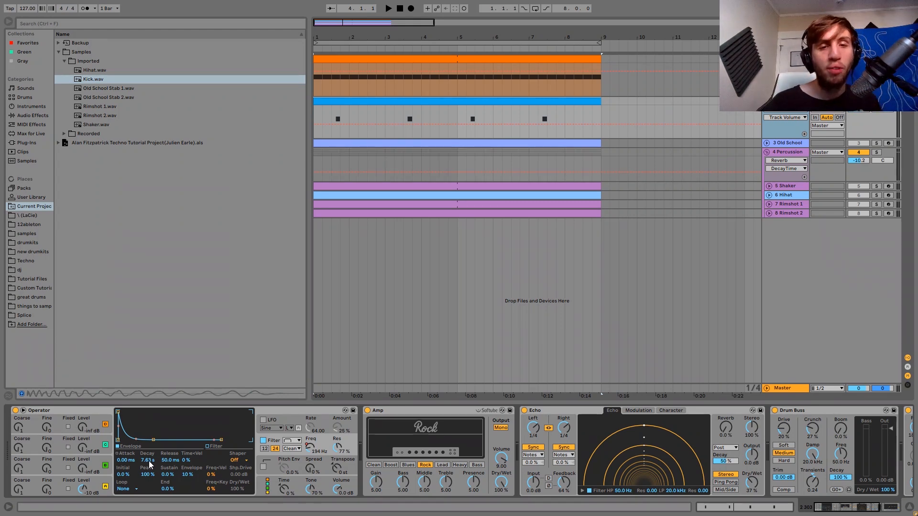
pyautogui.moveTo(150, 460); pyautogui.dragTo(150, 492)
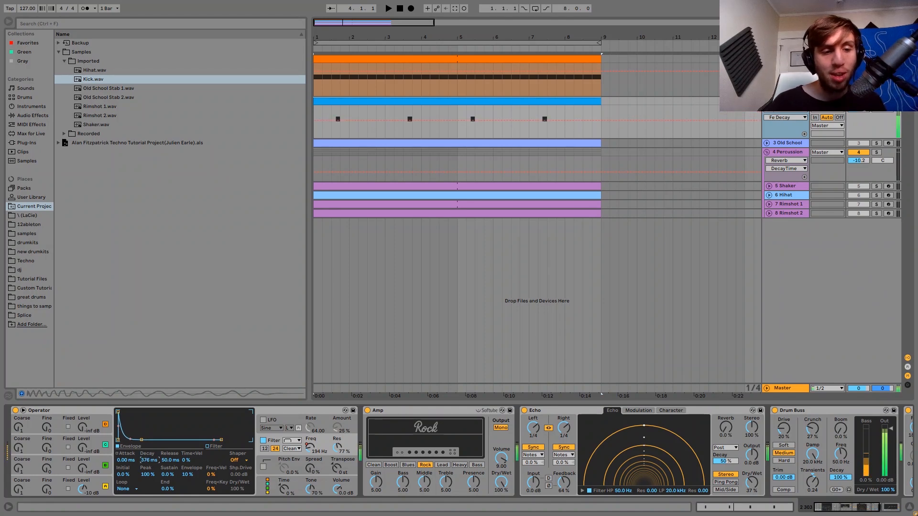
pyautogui.hotkey('ctrl', 'z')
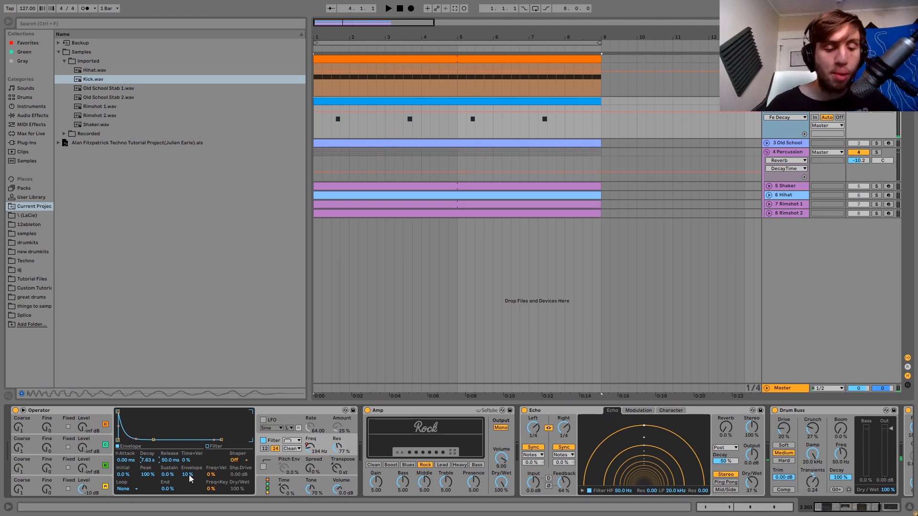
pyautogui.moveTo(190, 479); pyautogui.dragTo(191, 471)
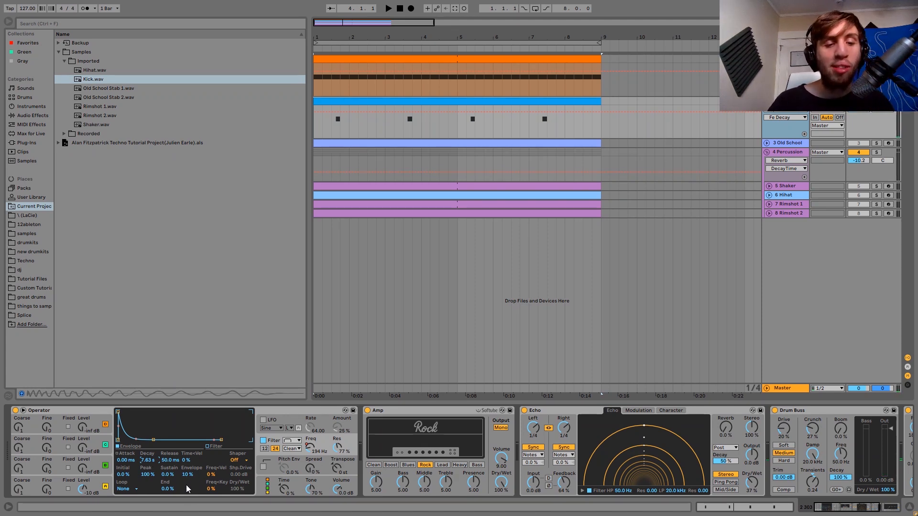
# - Show the automation of Operator's filter frequency, and play the 303 from 3.2.1 and from bar 5
pyautogui.rightClick(308, 449)
pyautogui.click(401, 120)
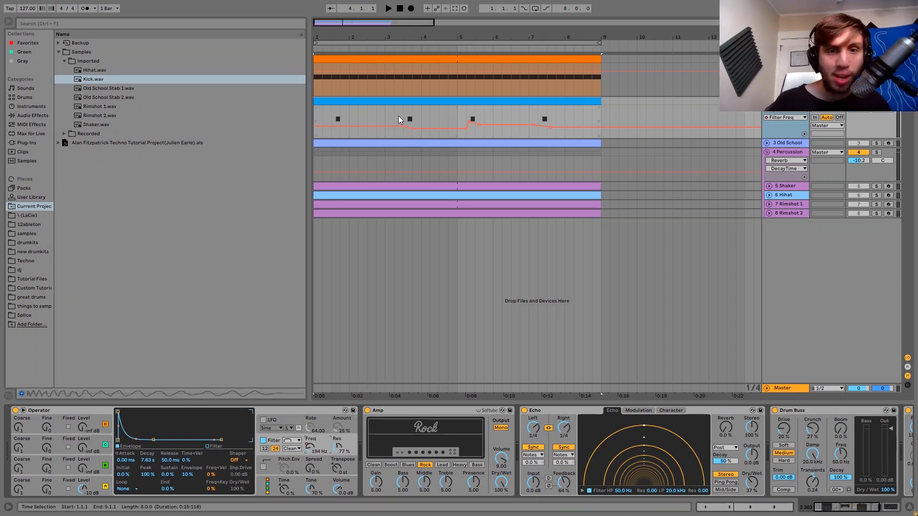
pyautogui.click(397, 120)
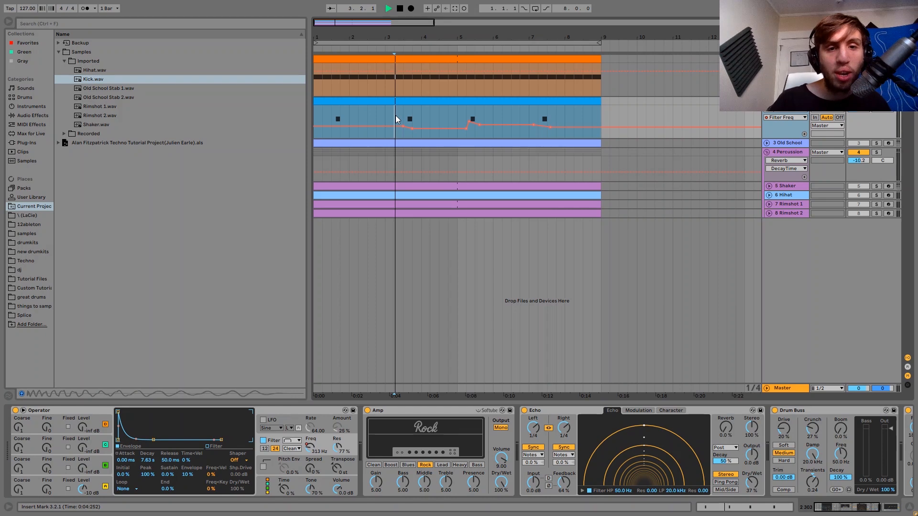
pyautogui.press('space')
pyautogui.click(462, 118)
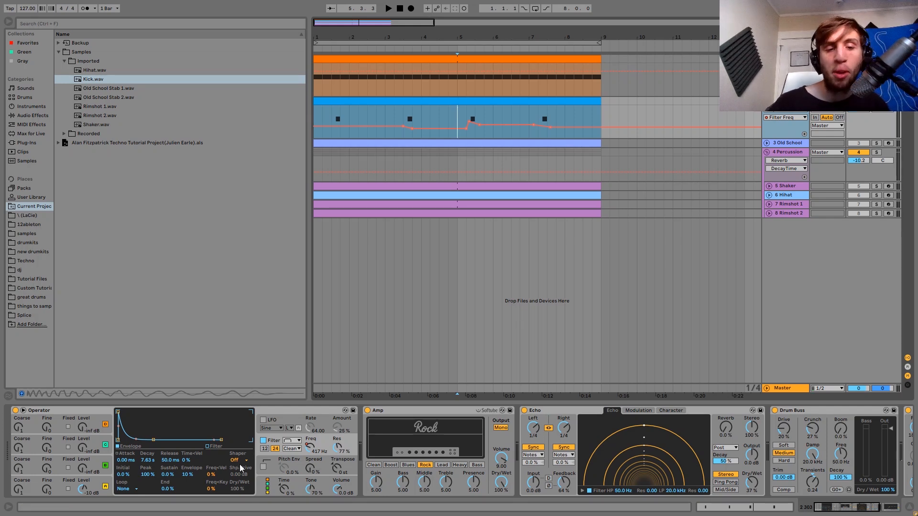
# - Compare the 303 from bar 5 with Amp bypassed and re-enabled, repeating the comparison once
pyautogui.hscroll(5, 435, 406)
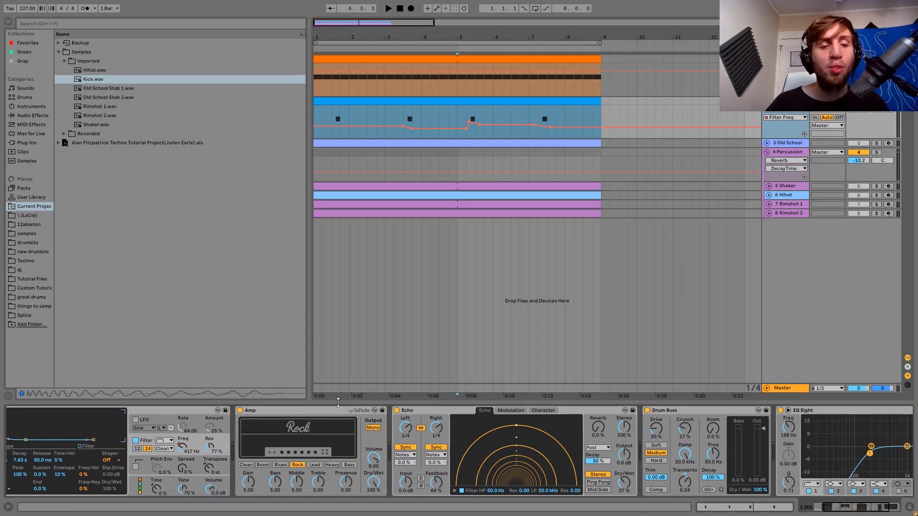
pyautogui.click(240, 411)
pyautogui.press('space')
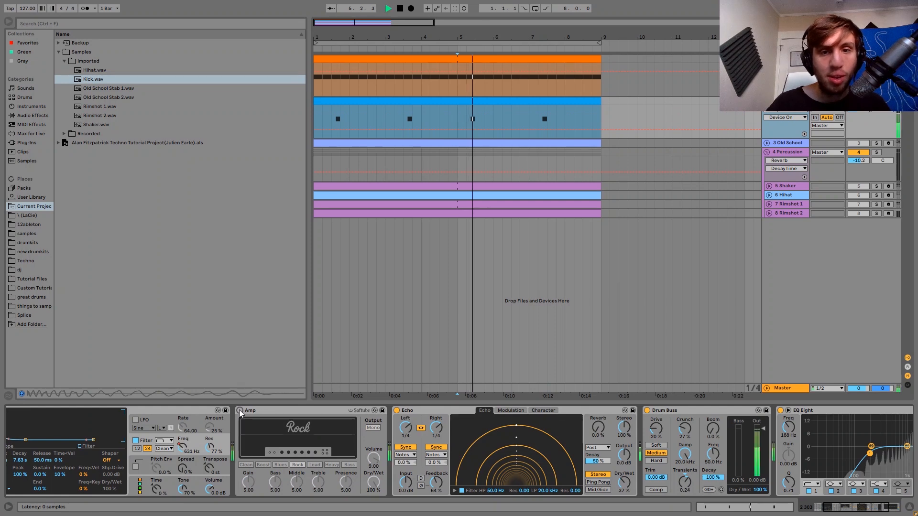
pyautogui.click(240, 411)
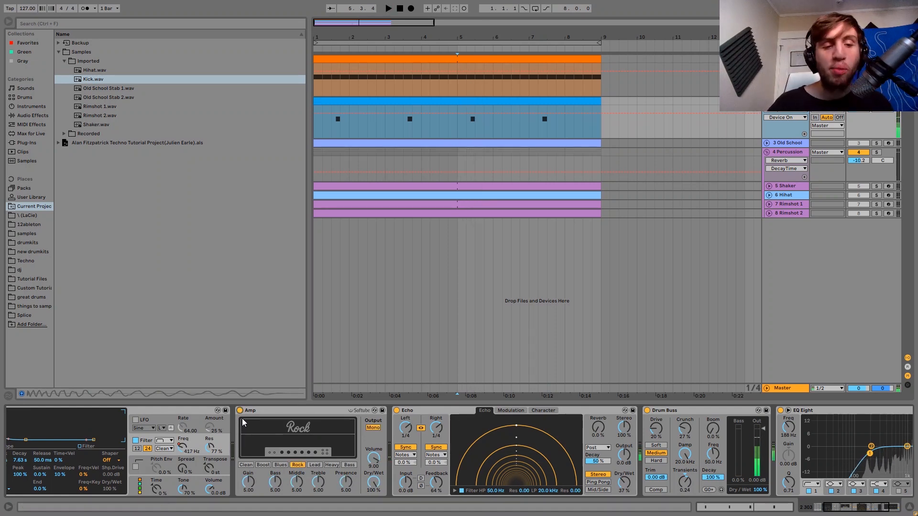
pyautogui.click(240, 412)
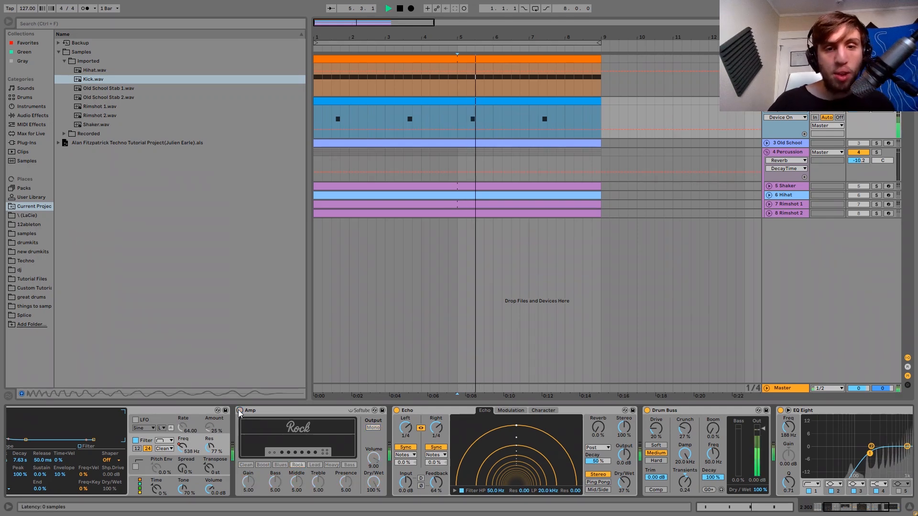
pyautogui.click(240, 411)
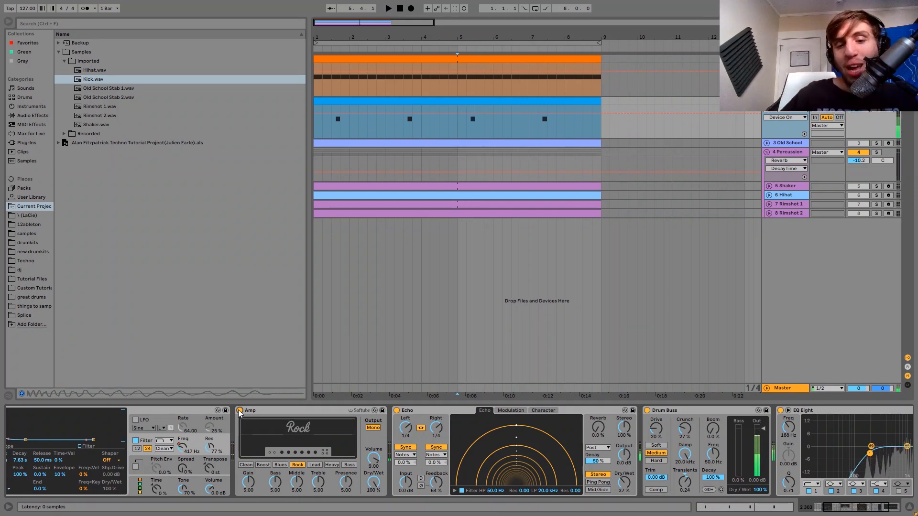
# - Look through the 303's effects after Amp: Echo, Drum Buss and EQ Eight
pyautogui.hscroll(4, 449, 419)
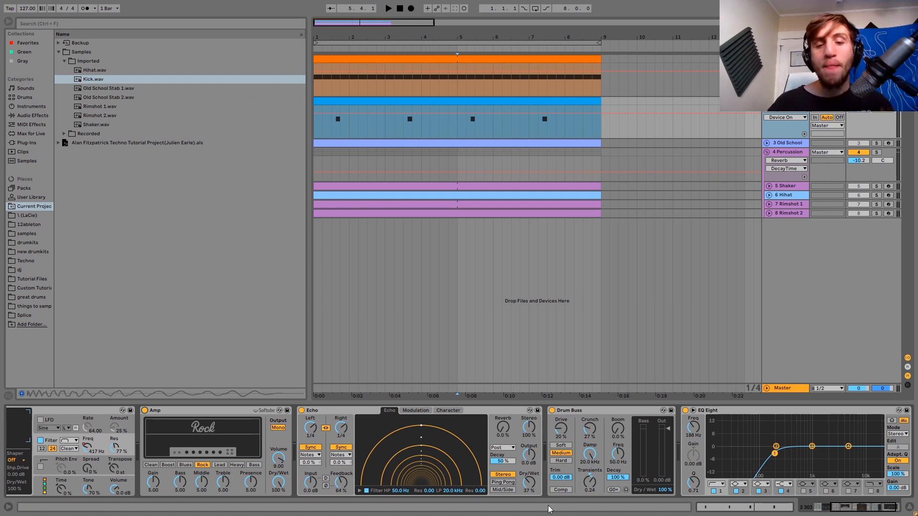
pyautogui.scroll(-3, 562, 486)
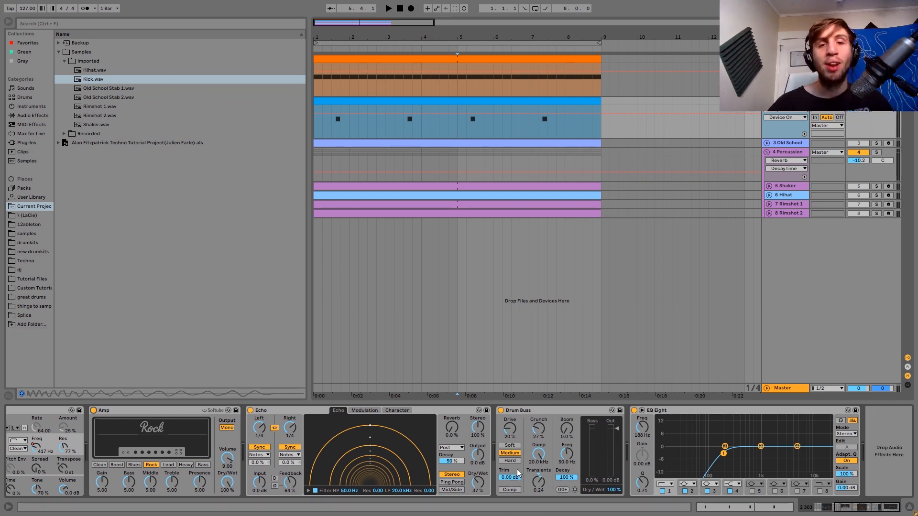
pyautogui.click(692, 412)
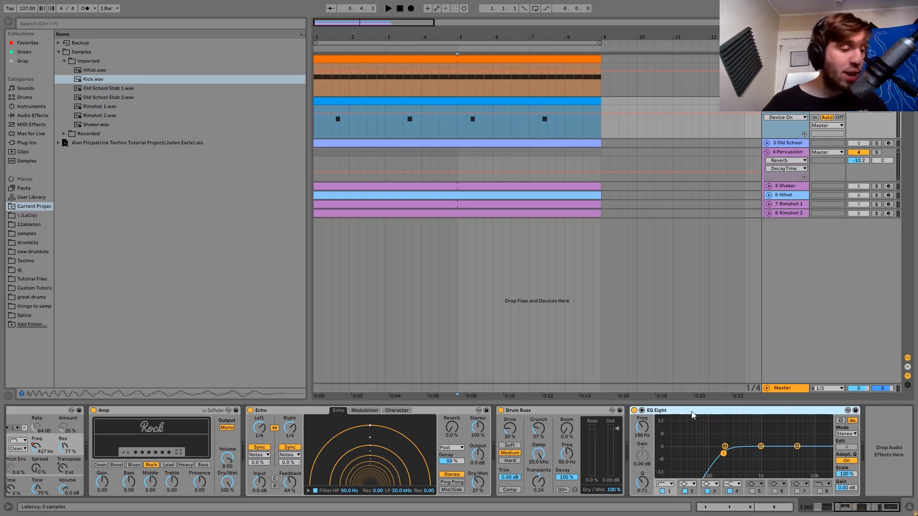
# - Show the Old School stabs track's devices, solo the track and unfold it
pyautogui.click(786, 143)
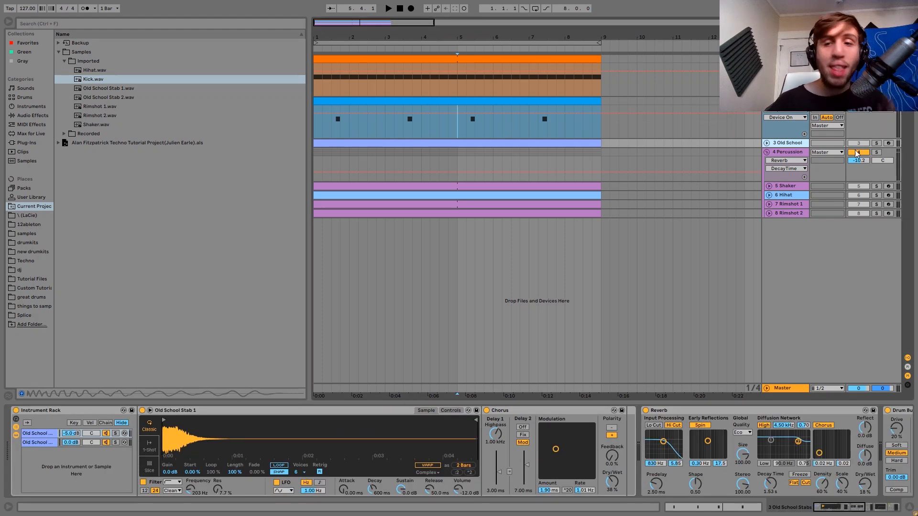
pyautogui.click(875, 144)
pyautogui.click(767, 143)
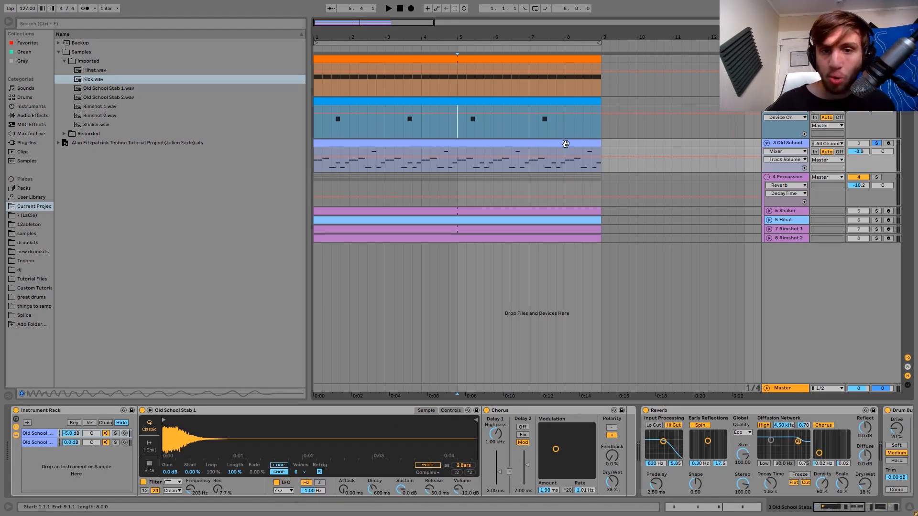
# - Loop the eight-bar Old School clip, play it from bar 1, and make its track taller
pyautogui.press('space')
pyautogui.hotkey('ctrl', 'l')
pyautogui.press('space')
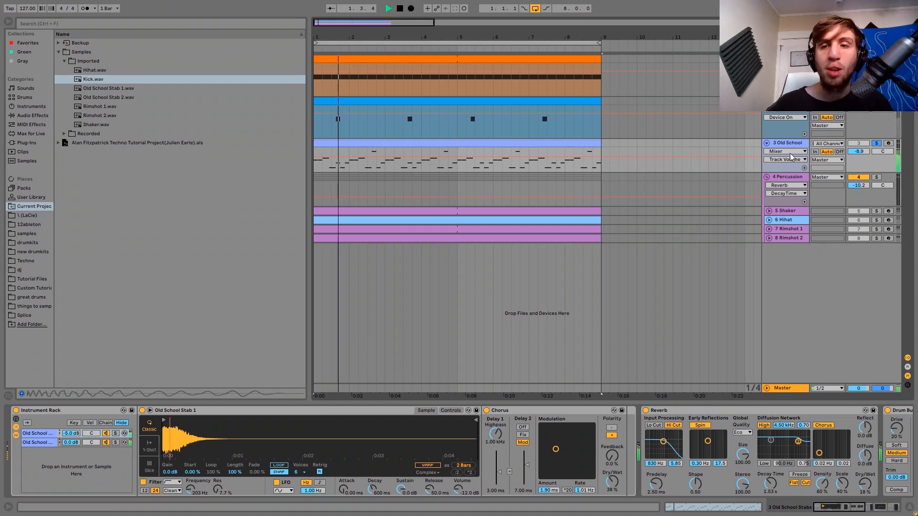
pyautogui.moveTo(793, 173); pyautogui.dragTo(791, 206)
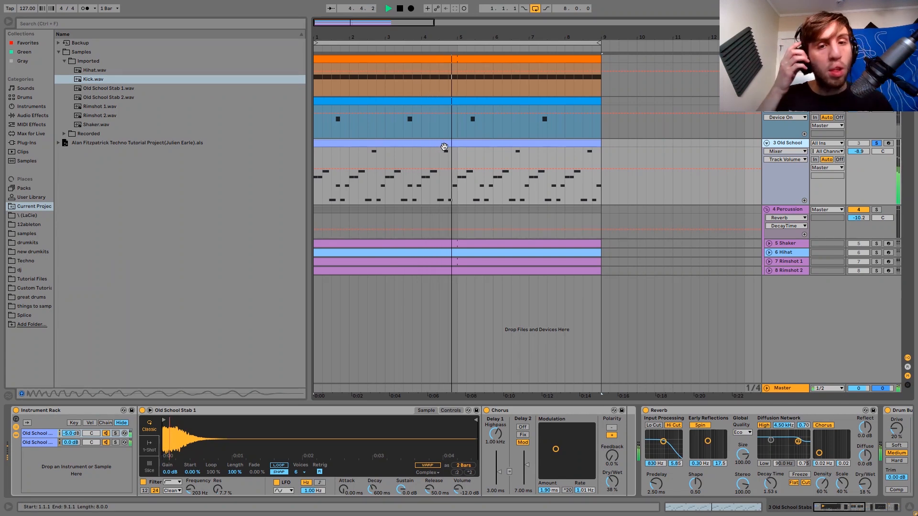
pyautogui.press('space')
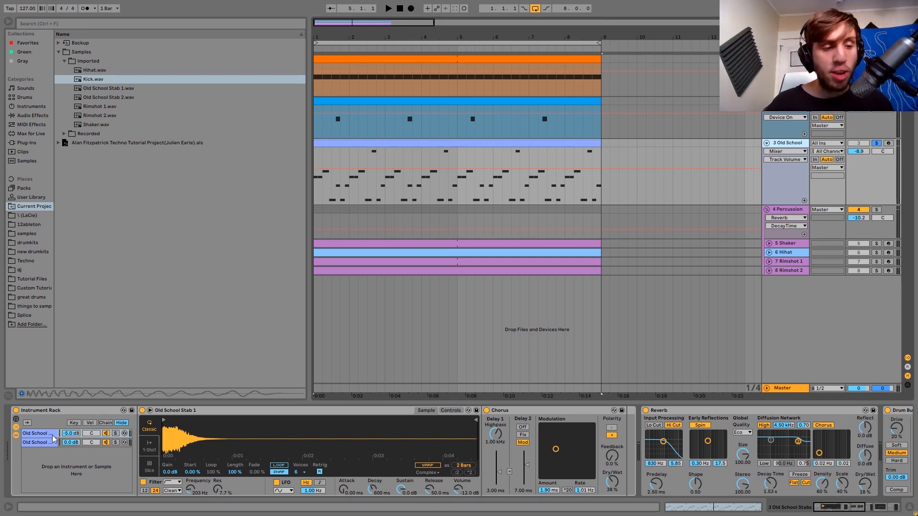
# - Insert a MIDI track below Old School, load Old School Stab 1.wav on it, and copy the stab clip onto it
pyautogui.rightClick(227, 439)
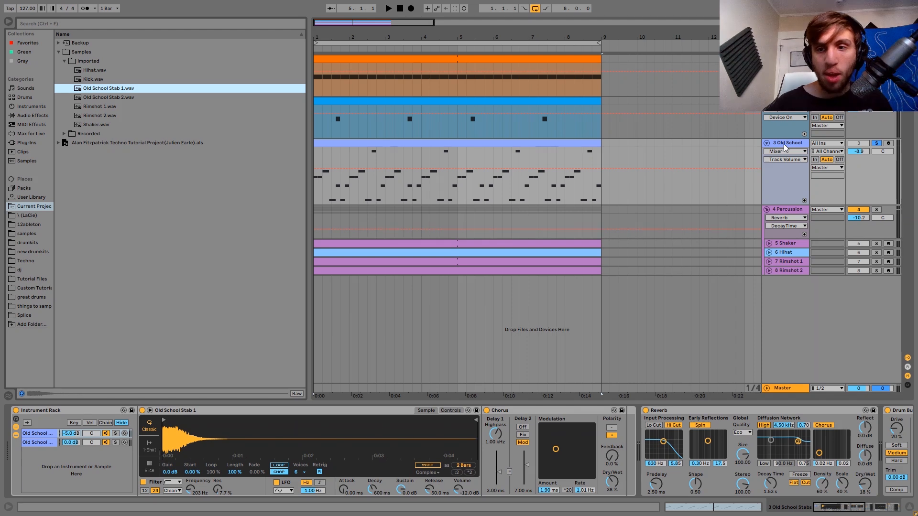
pyautogui.hotkey('ctrl', 'shift', 't')
pyautogui.doubleClick(96, 88)
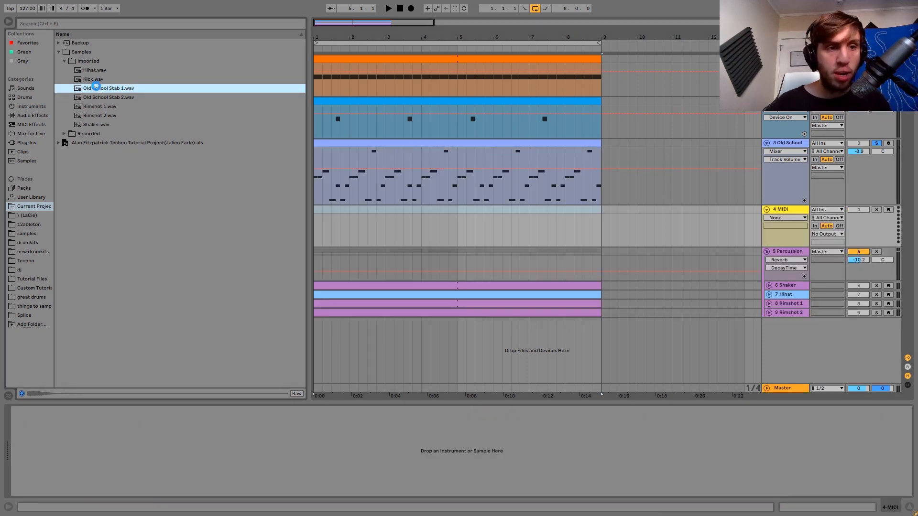
pyautogui.moveTo(386, 142); pyautogui.dragTo(388, 211)
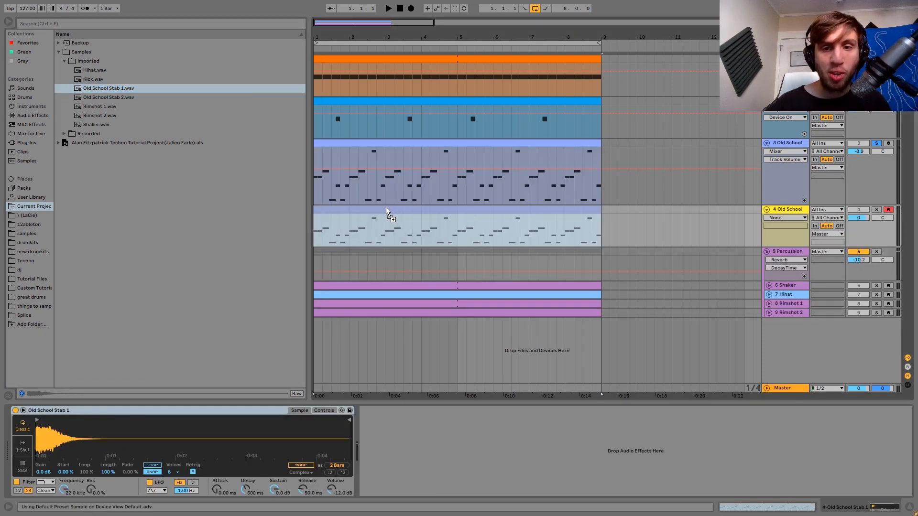
# - Solo the copied stab track, lower its volume to -9.6 dB, and compare it with the original Old School track during playback
pyautogui.click(876, 209)
pyautogui.moveTo(863, 219); pyautogui.dragTo(863, 231)
pyautogui.press('space')
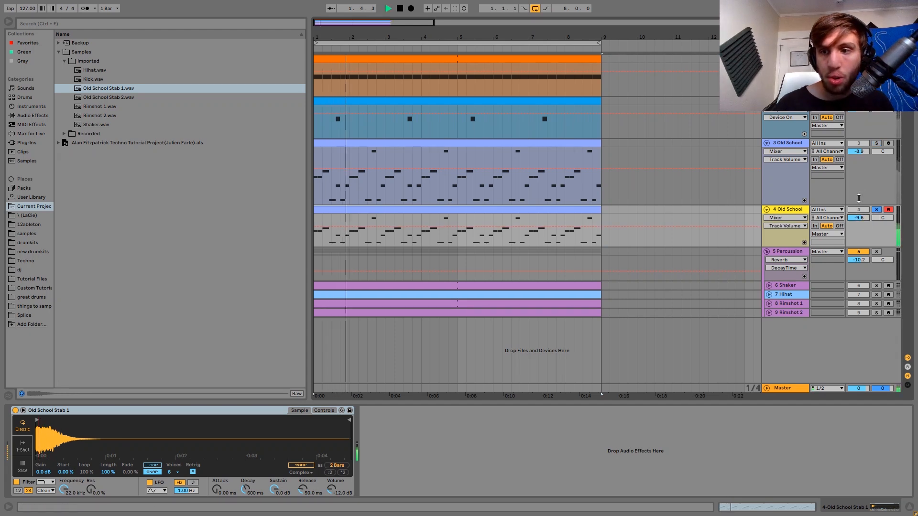
pyautogui.click(877, 143)
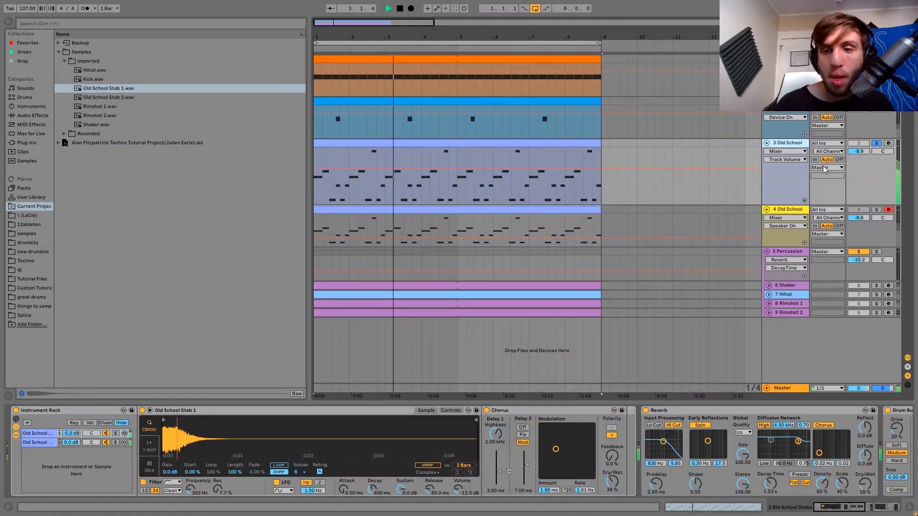
# - Delete the temporary stab track and replay the original Old School clip from bar 1
pyautogui.click(788, 211)
pyautogui.press('Delete')
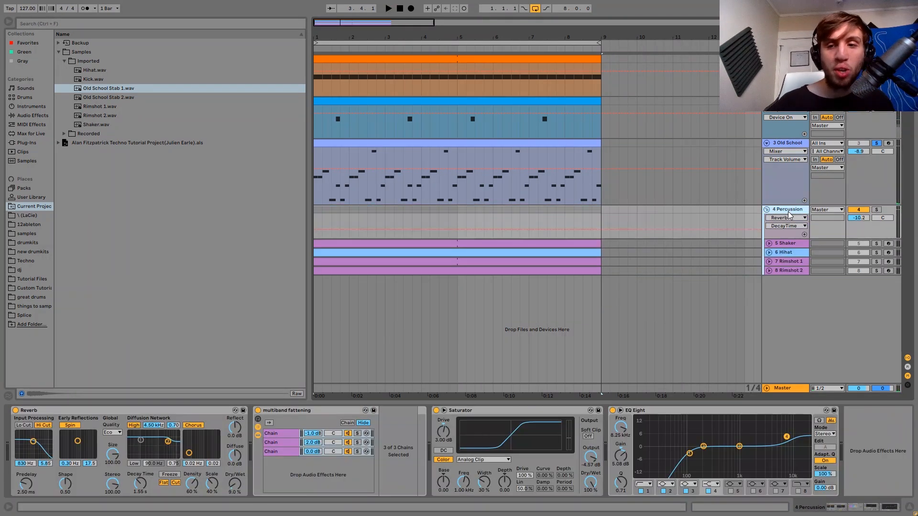
pyautogui.press('space')
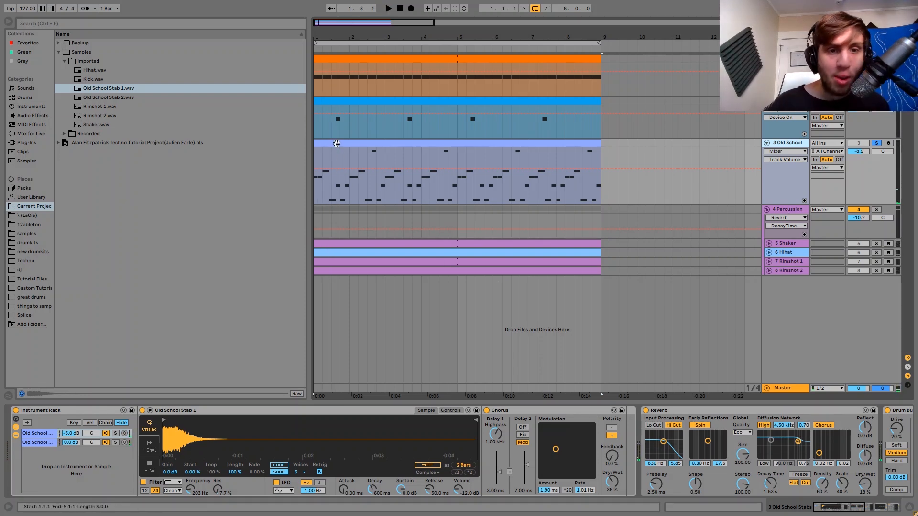
# - Open the Old School clip's notes, try raising the last four notes of bar 1 by an octave, and play the change
pyautogui.doubleClick(333, 186)
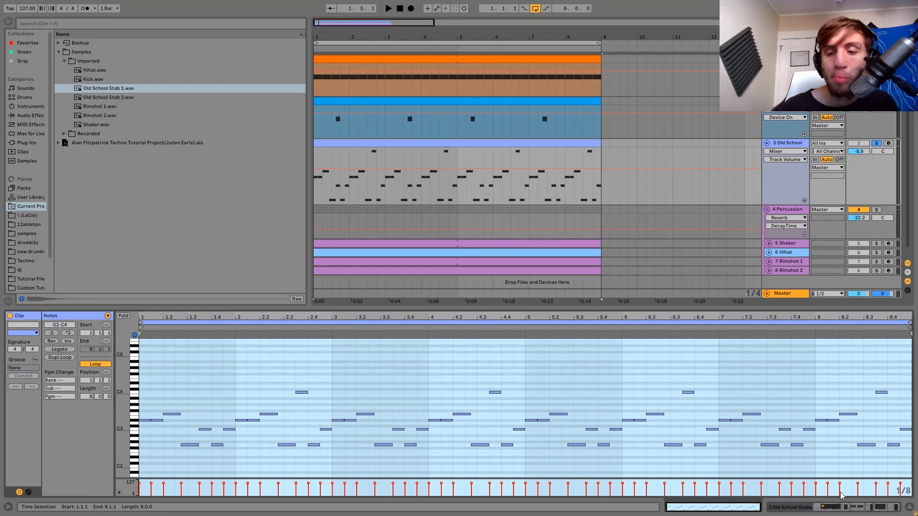
pyautogui.click(308, 448)
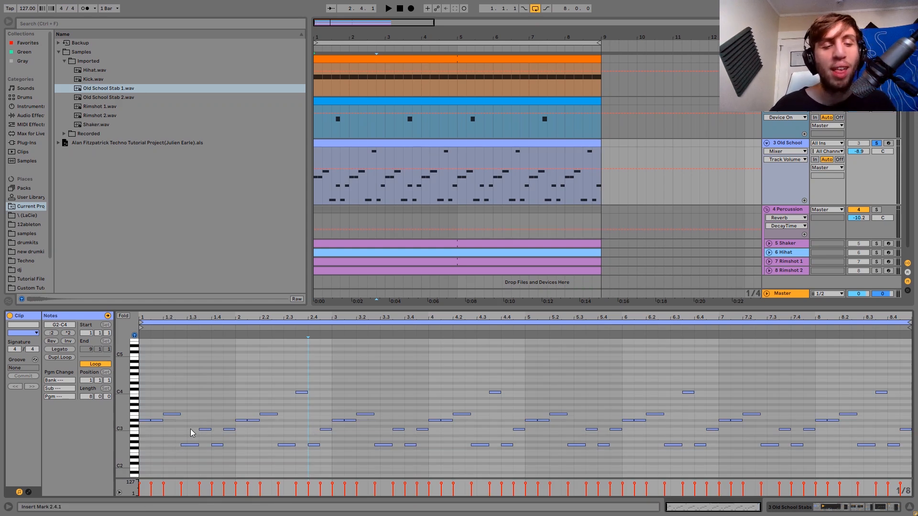
pyautogui.click(190, 425)
pyautogui.moveTo(202, 436); pyautogui.dragTo(228, 453)
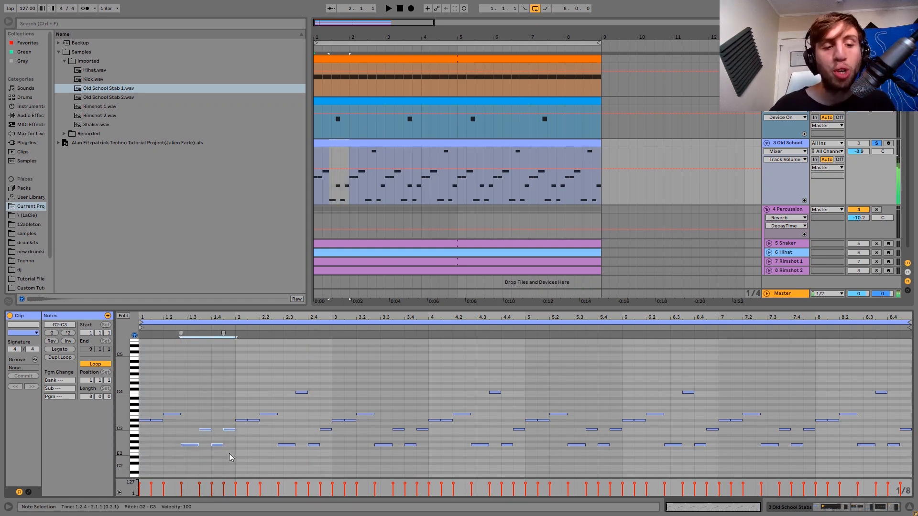
pyautogui.hotkey('shift', 'Up')
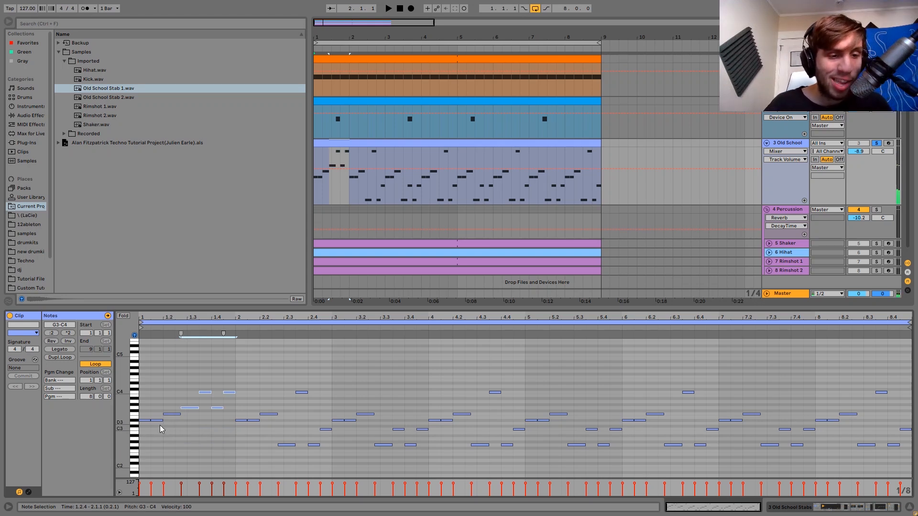
pyautogui.press('space')
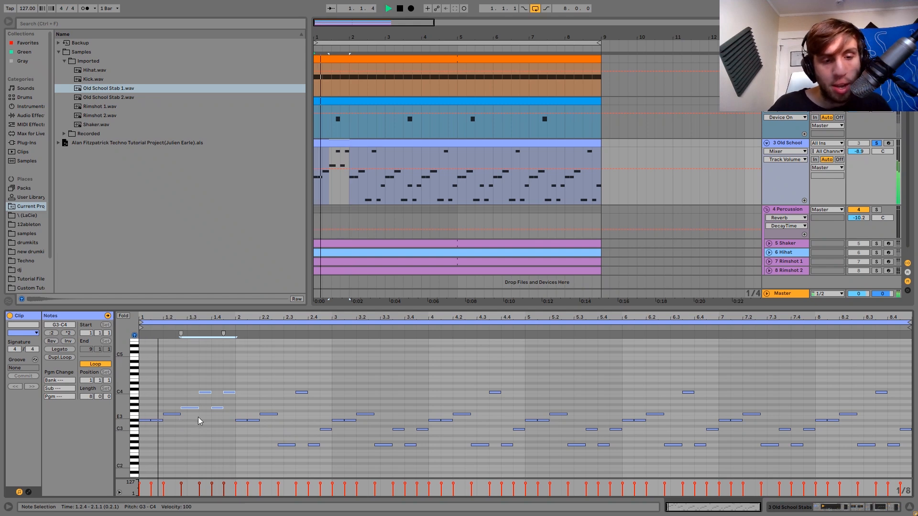
pyautogui.press('space')
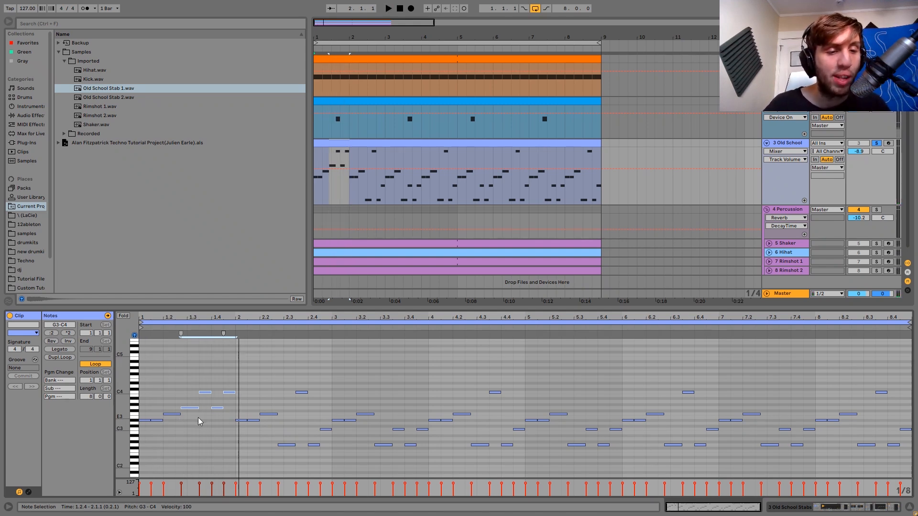
# - Lower the last four notes of bar 1 by an octave, play the clip from bar 1, and deselect the notes
pyautogui.hotkey('shift', 'Down')
pyautogui.press('space')
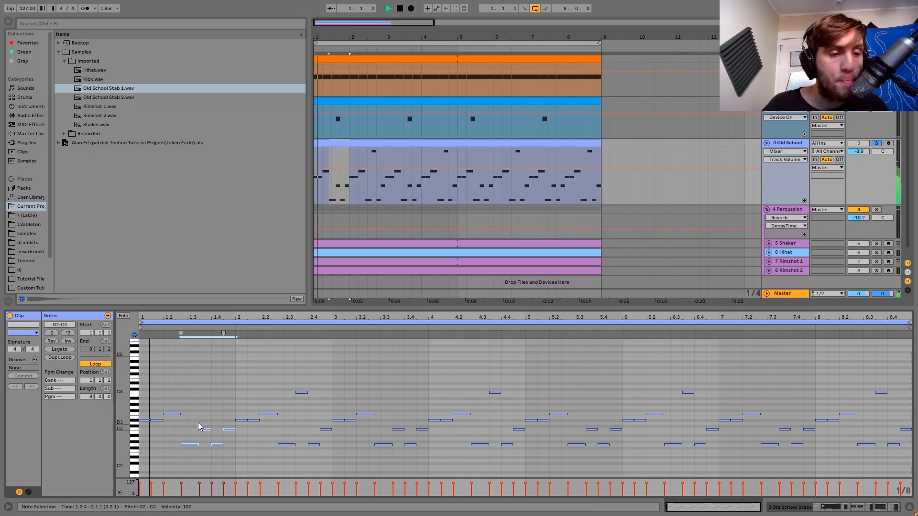
pyautogui.click(207, 405)
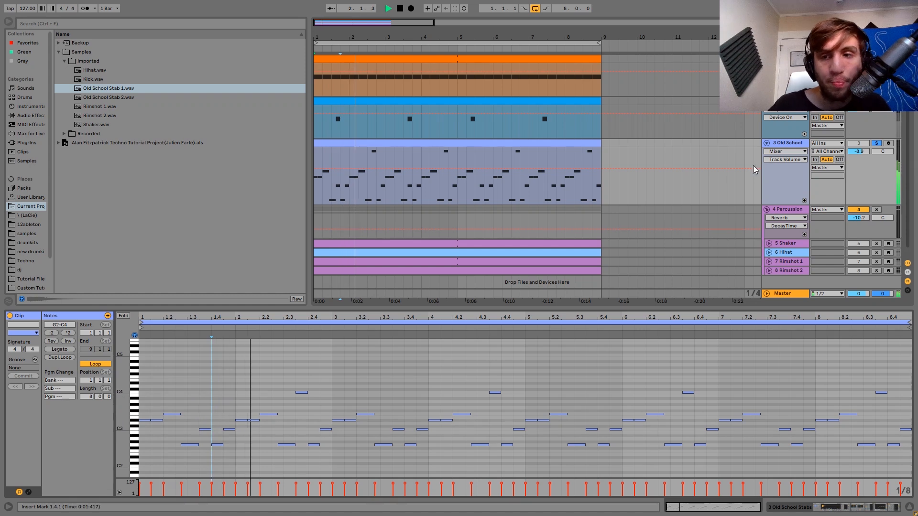
# - Hear the stabs in the full mix with their solo off, show the track's devices, and solo the track again
pyautogui.click(876, 143)
pyautogui.doubleClick(795, 143)
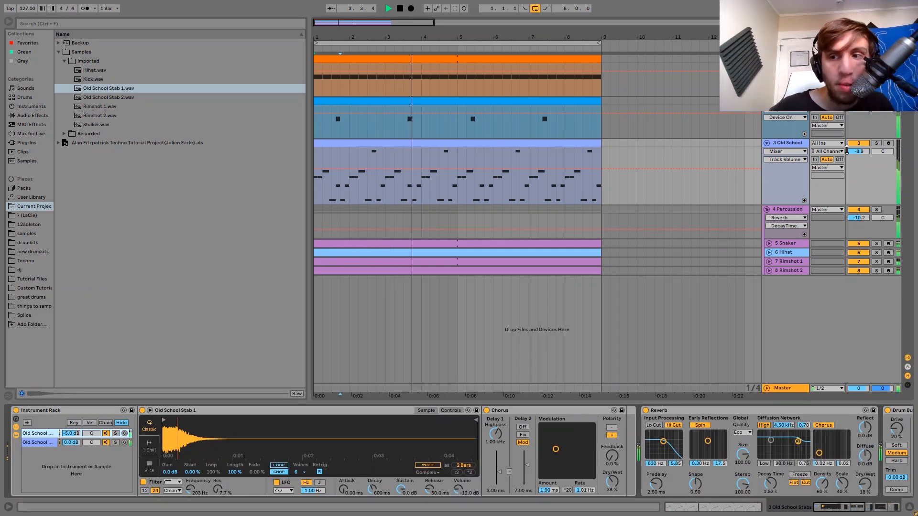
pyautogui.click(877, 143)
pyautogui.press('space')
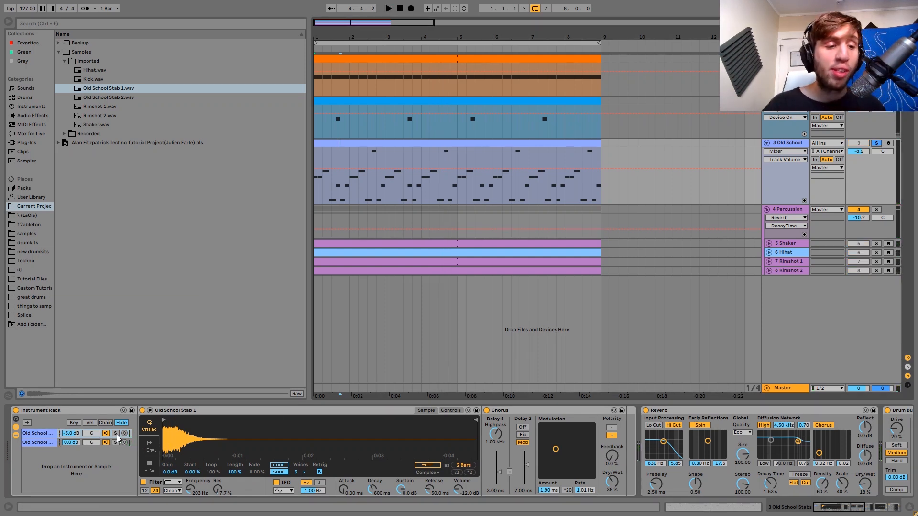
# - Preview Old School Stab 1.wav and Old School Stab 2.wav, and play the rack's Stab 2 chain soloed
pyautogui.click(103, 88)
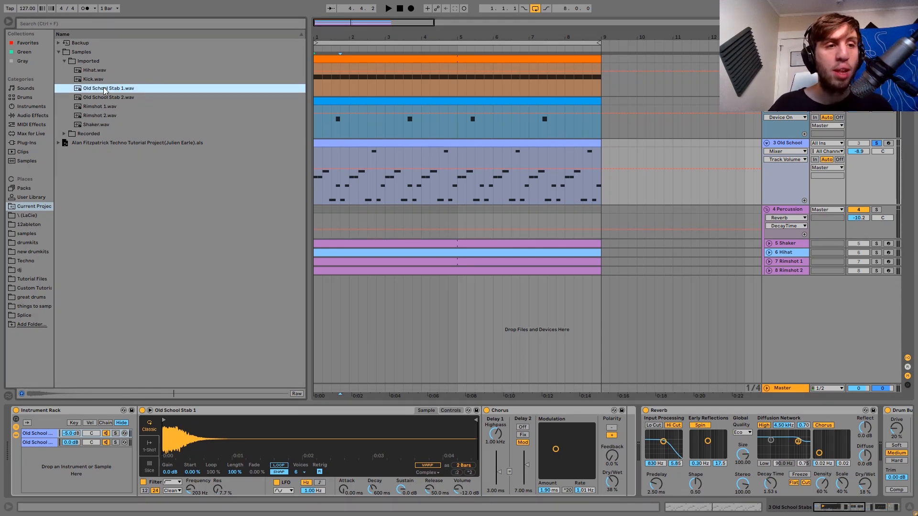
pyautogui.press('Down')
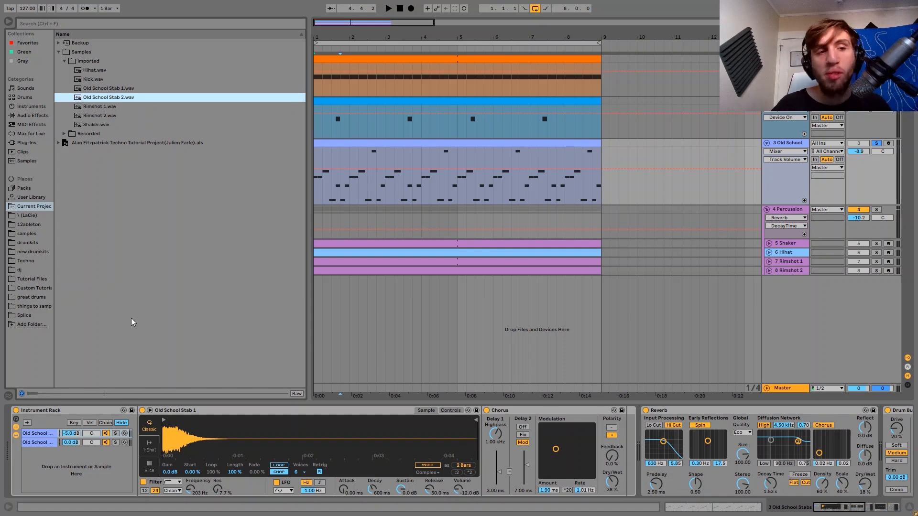
pyautogui.click(116, 443)
pyautogui.press('space')
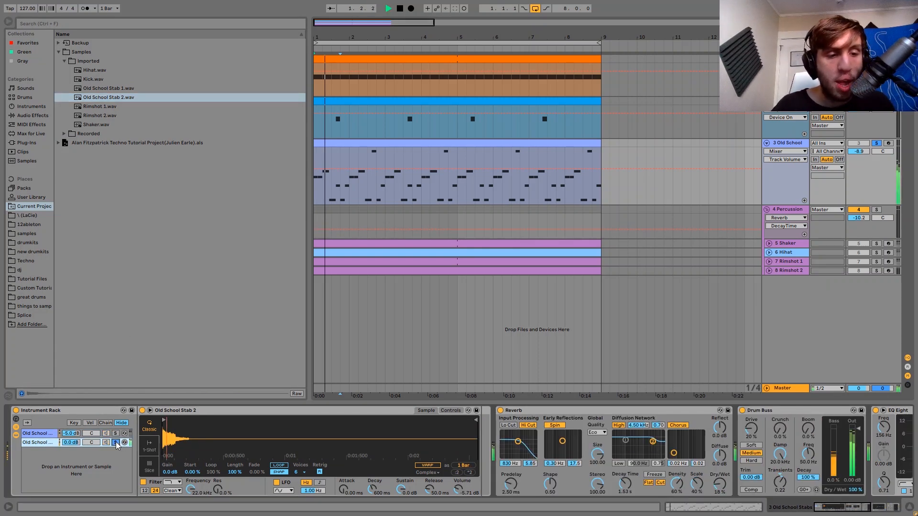
# - Solo the rack's Stab 1 chain to show its devices, and play both stab chains together with the chain solo off
pyautogui.click(115, 433)
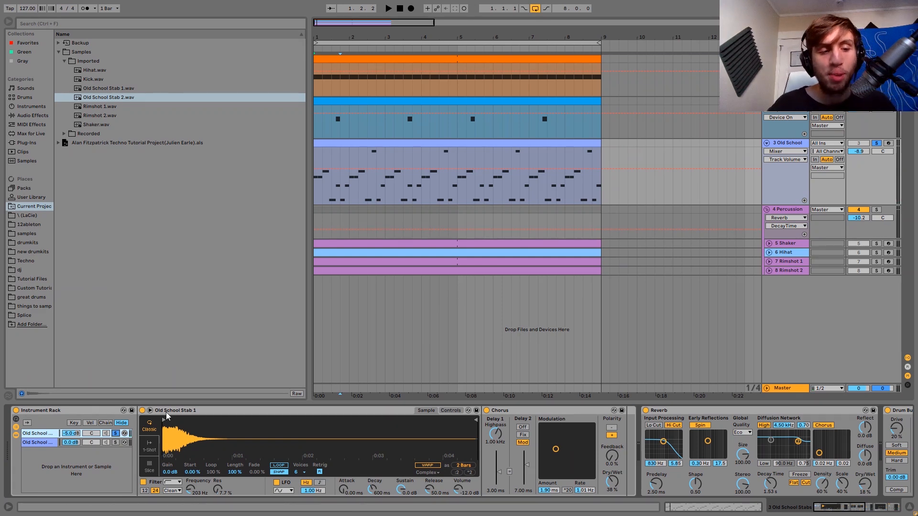
pyautogui.click(115, 435)
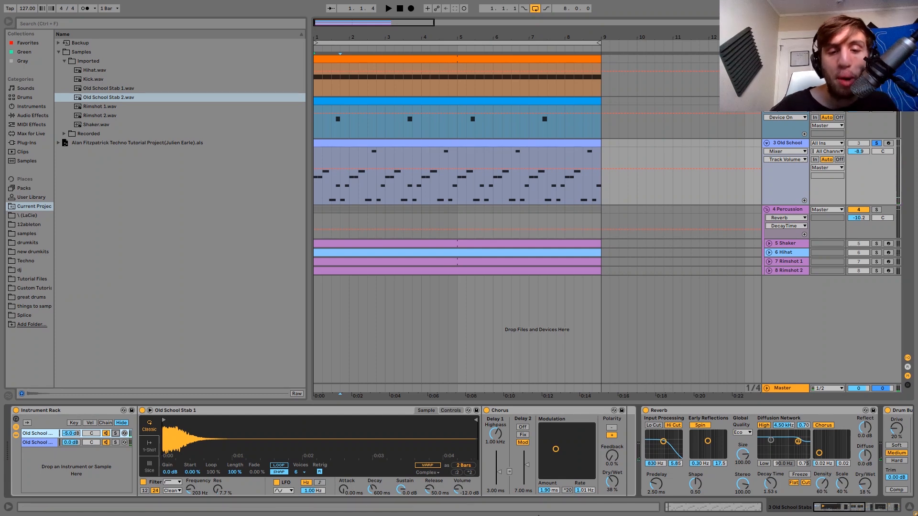
pyautogui.press('space')
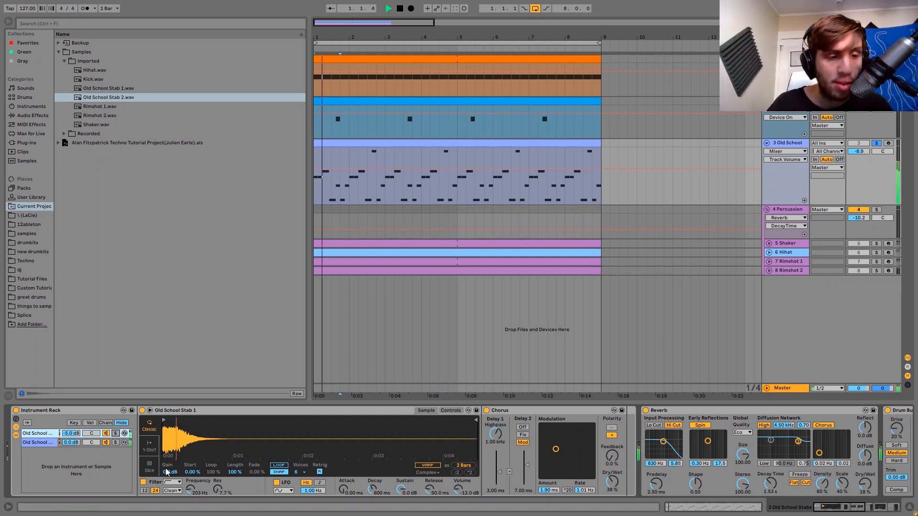
pyautogui.press('space')
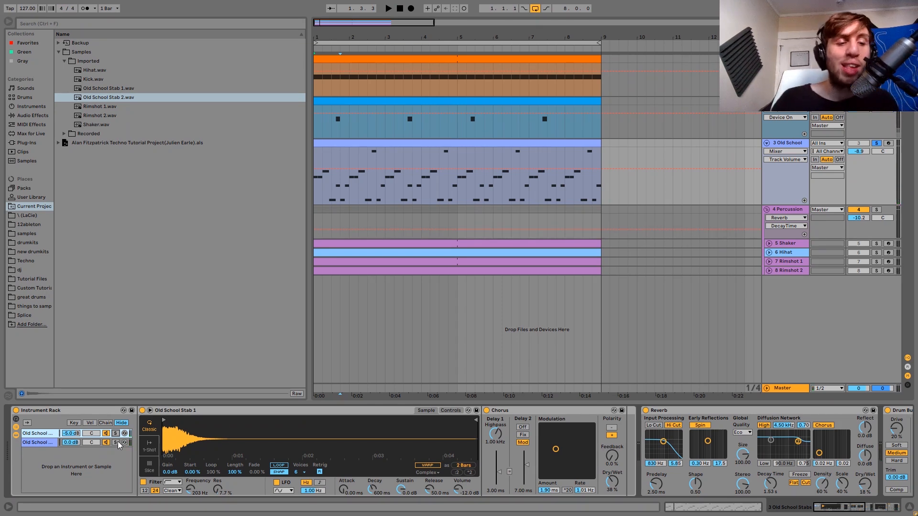
# - Compare the rack's Stab 1 and Stab 2 chains by playing each one soloed from bar 1
pyautogui.click(116, 433)
pyautogui.press('space')
pyautogui.press('space')
pyautogui.click(116, 443)
pyautogui.press('space')
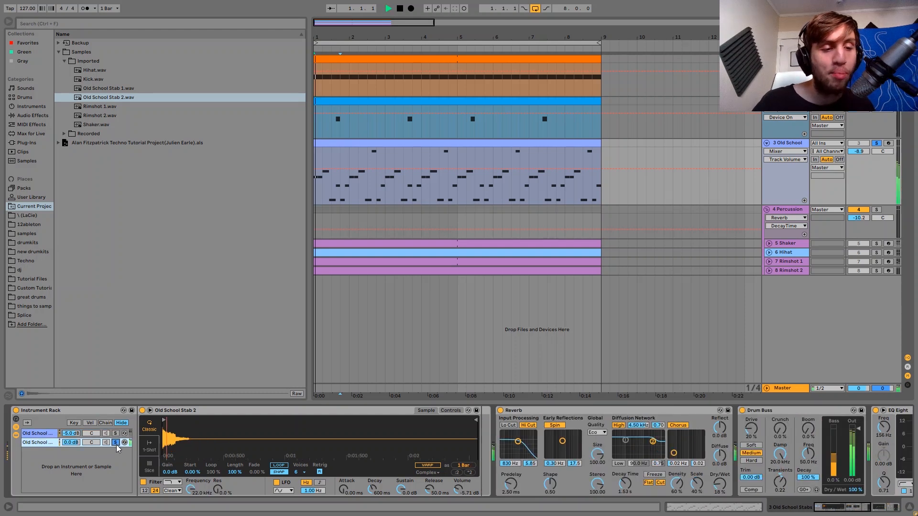
pyautogui.press('space')
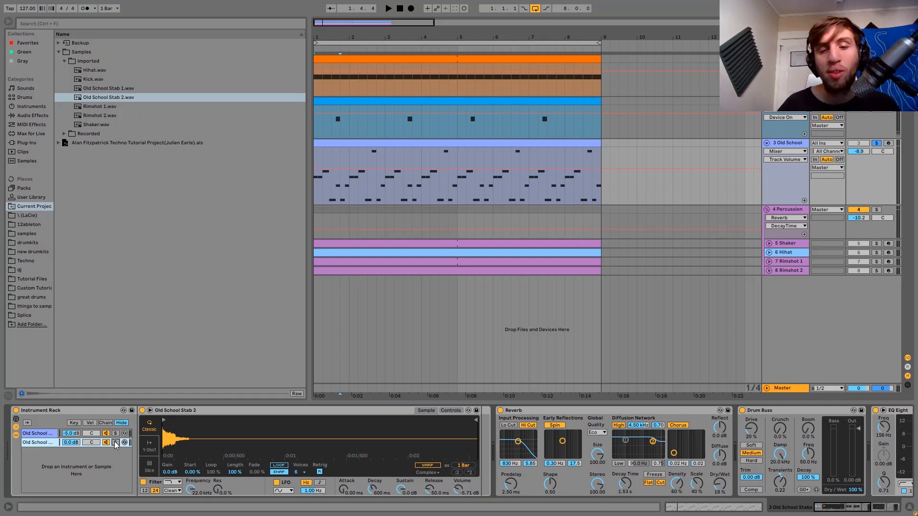
# - Hide the stab rack's chain devices and compare the stabs with the Reverb bypassed and switched on
pyautogui.click(16, 436)
pyautogui.hscroll(2, 218, 441)
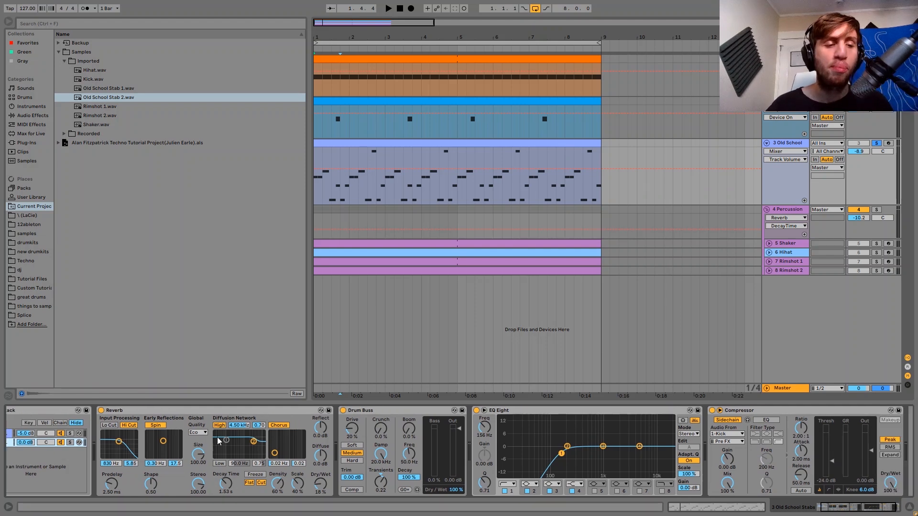
pyautogui.press('space')
pyautogui.press('space')
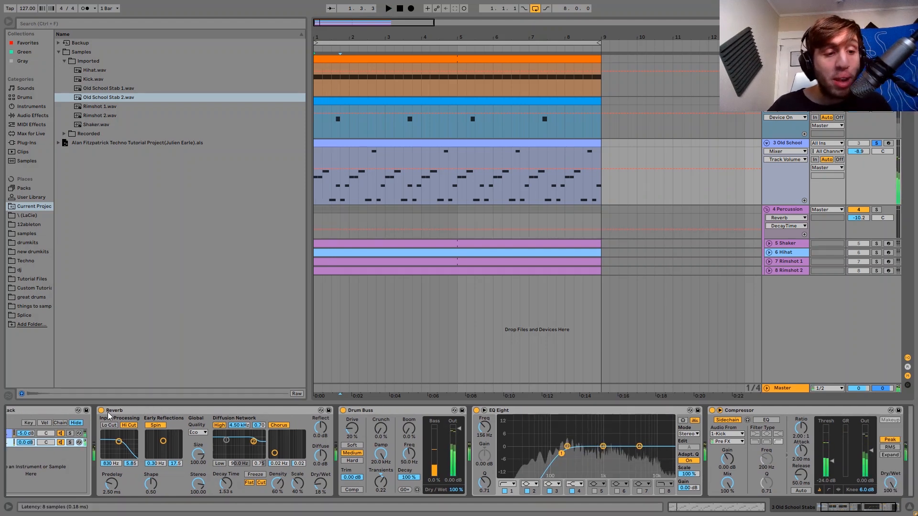
pyautogui.click(102, 411)
pyautogui.press('space')
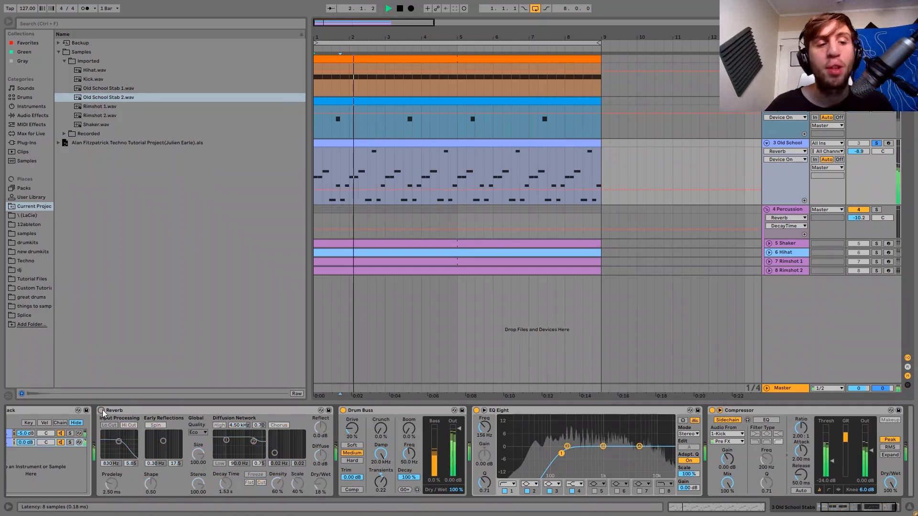
pyautogui.click(102, 410)
pyautogui.press('space')
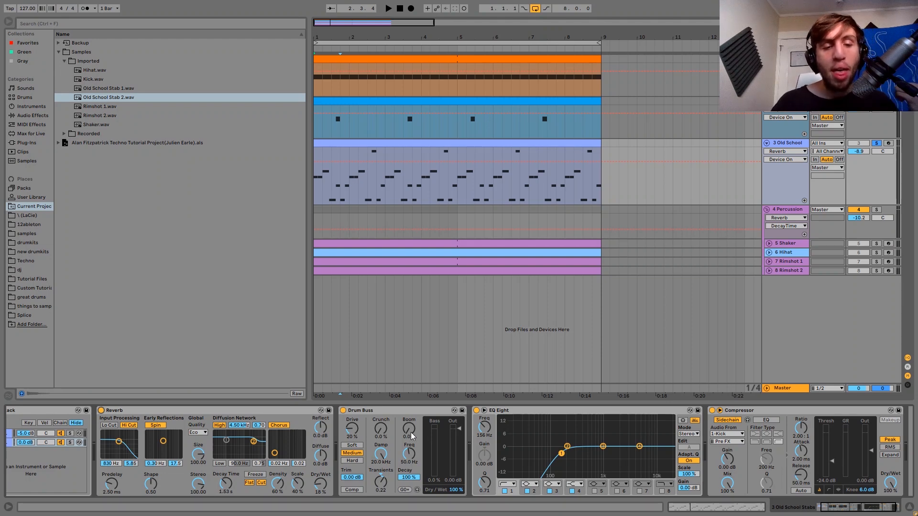
# - Compare the soloed stabs with Drum Buss bypassed and switched on during playback
pyautogui.scroll(-2, 406, 413)
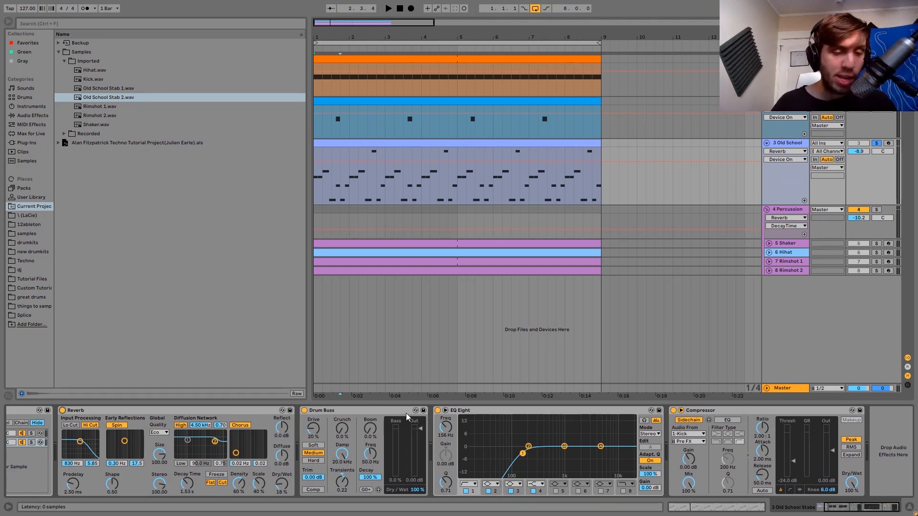
pyautogui.click(304, 410)
pyautogui.press('space')
pyautogui.click(305, 411)
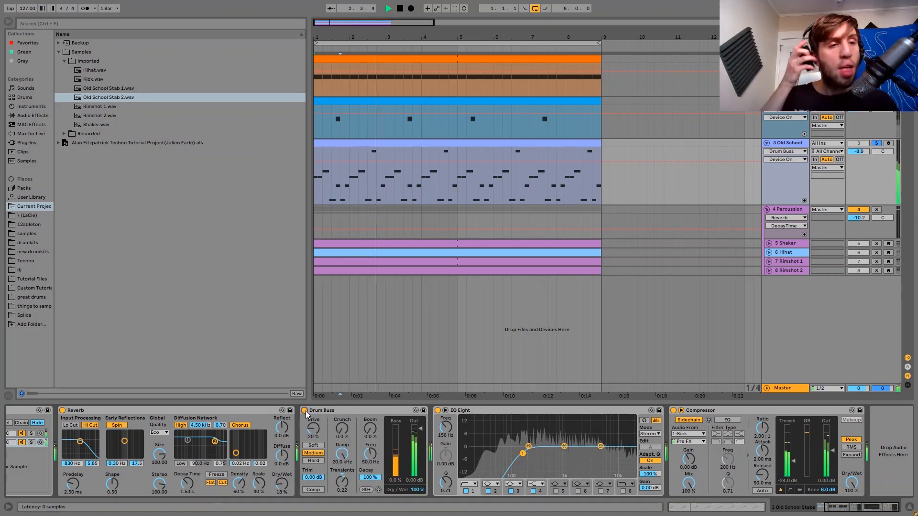
pyautogui.press('space')
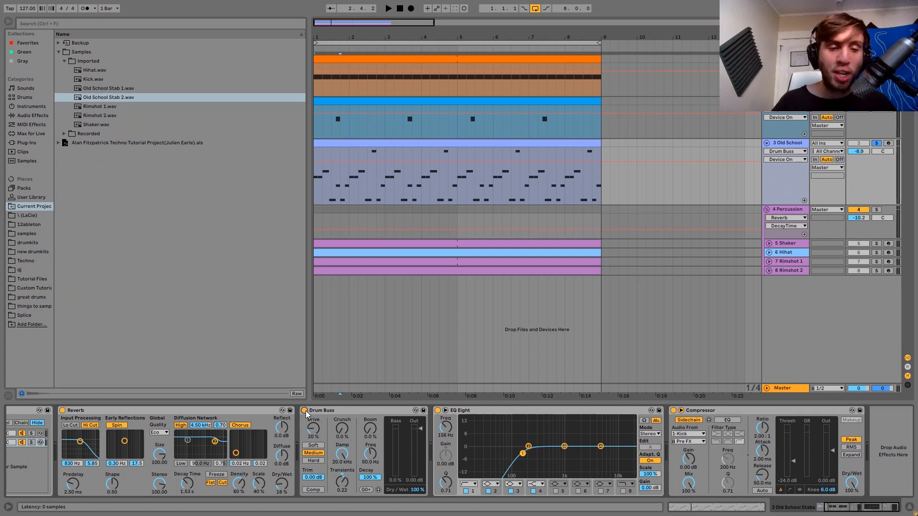
pyautogui.press('space')
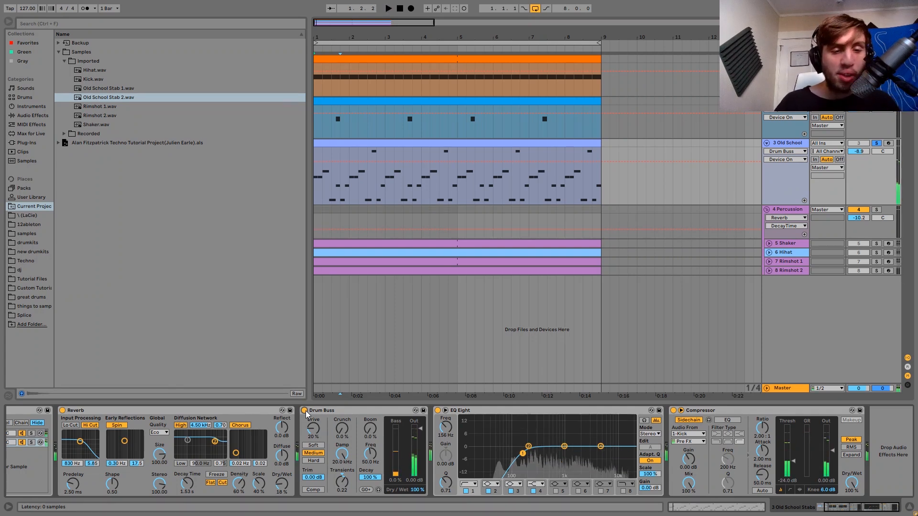
# - Examine the stab track's EQ Eight low cut and the tap-point options of the Compressor's sidechain input
pyautogui.hscroll(1, 306, 412)
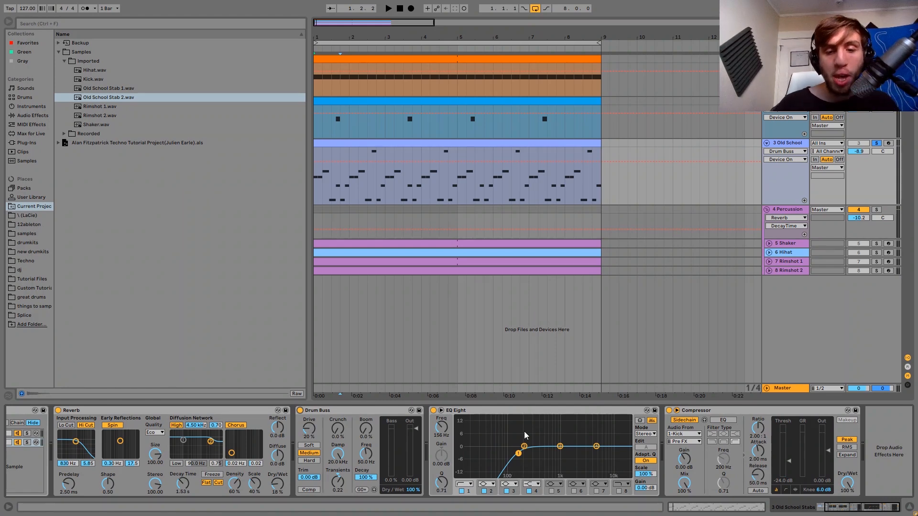
pyautogui.hscroll(-3, 361, 461)
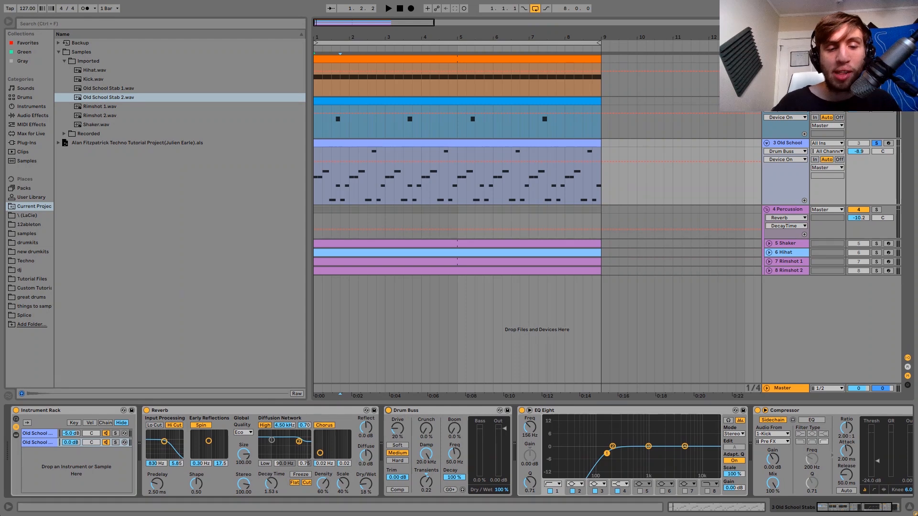
pyautogui.hscroll(3, 487, 440)
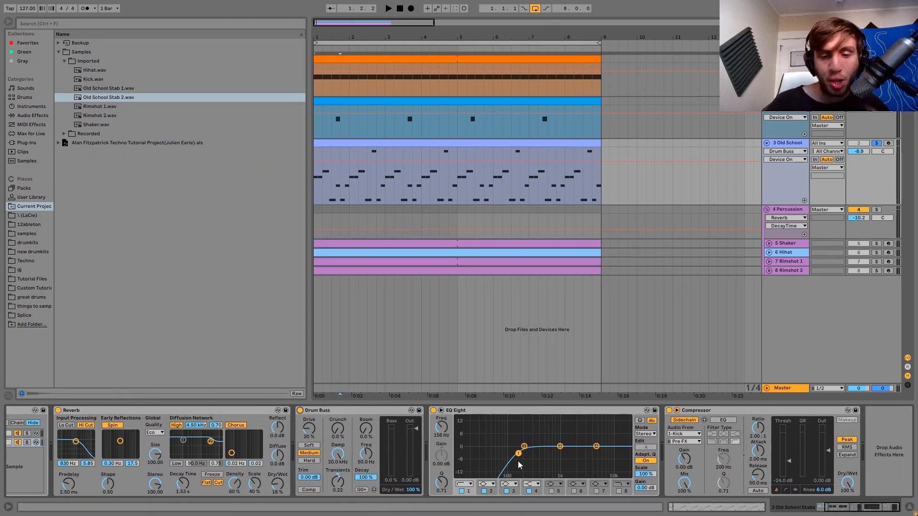
pyautogui.click(701, 411)
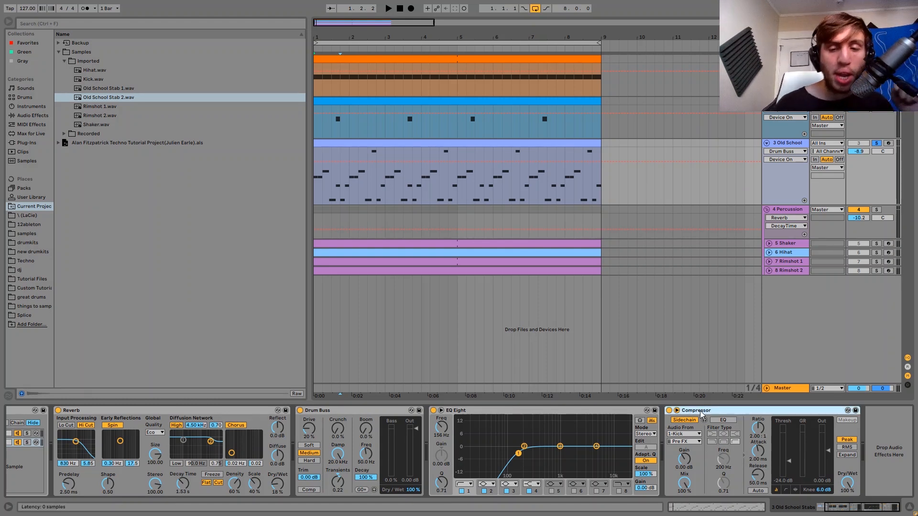
pyautogui.click(685, 441)
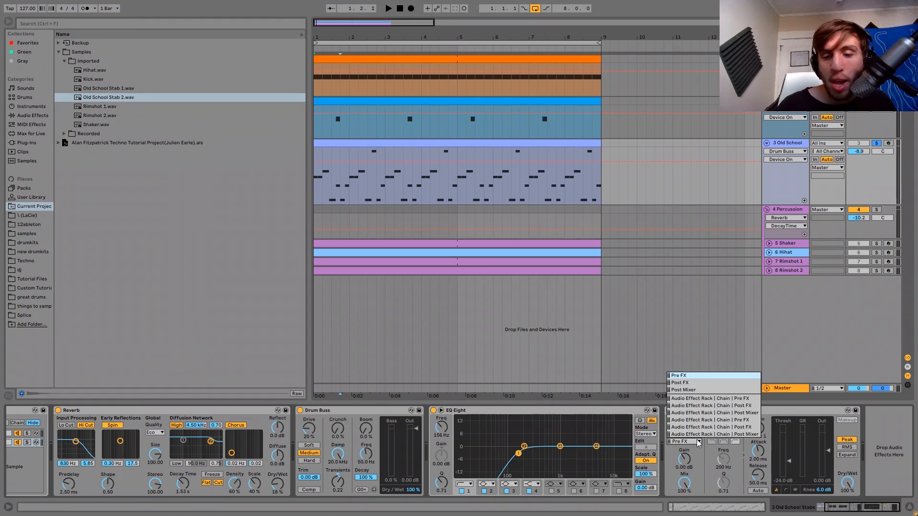
pyautogui.click(785, 416)
# - Solo the Kick track, preview Kick.wav in the browser, and play the processed kick for comparison
pyautogui.click(877, 59)
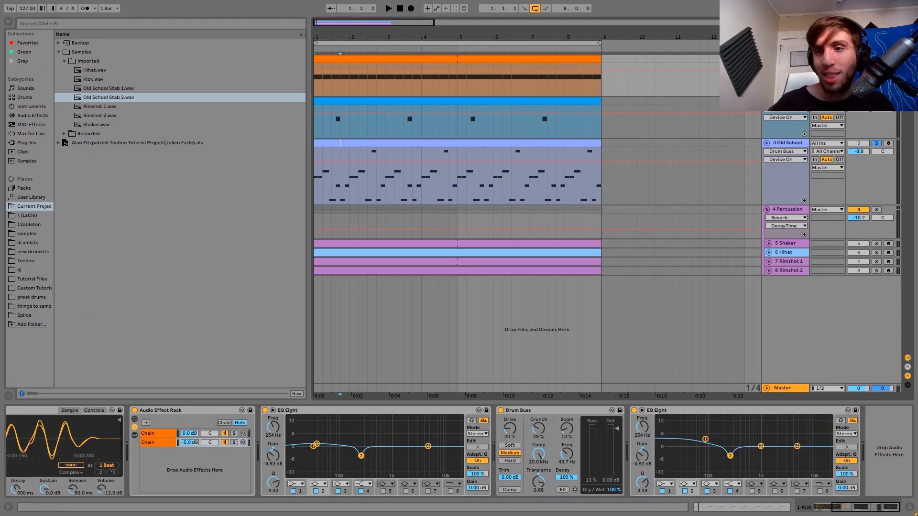
pyautogui.click(91, 78)
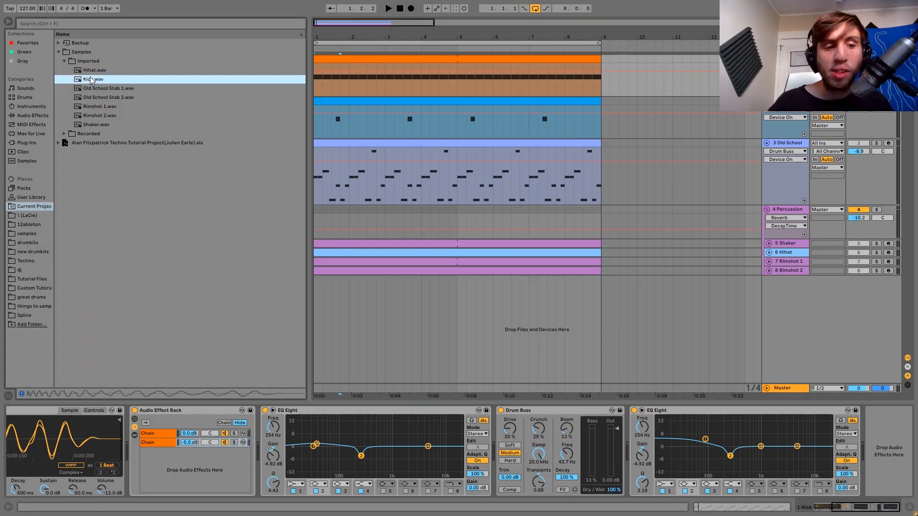
pyautogui.press('space')
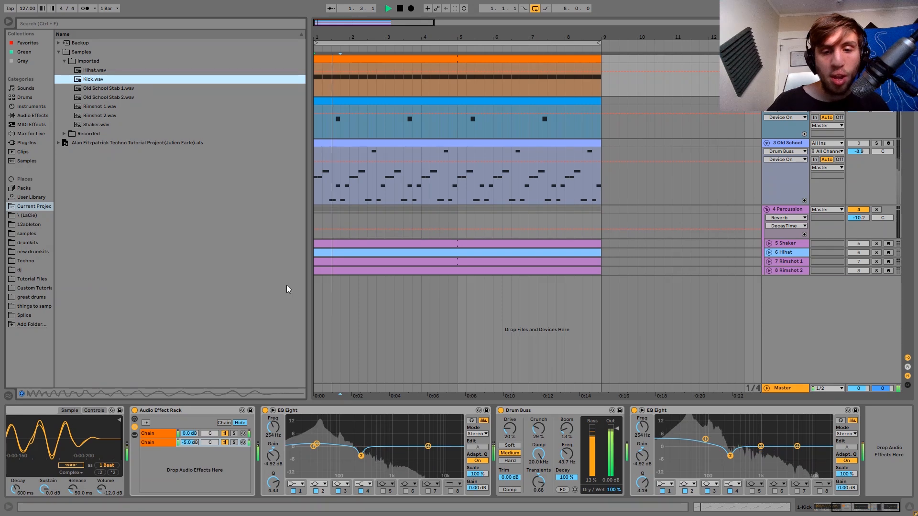
pyautogui.press('space')
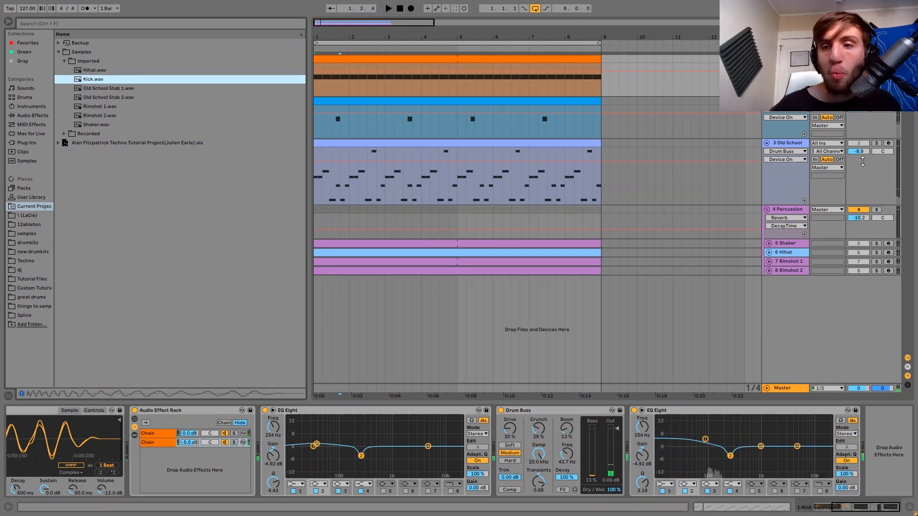
# - Solo the old school stabs and compare the Compressor's kick sidechain tapped at Post FX and at Pre FX
pyautogui.click(876, 144)
pyautogui.click(792, 143)
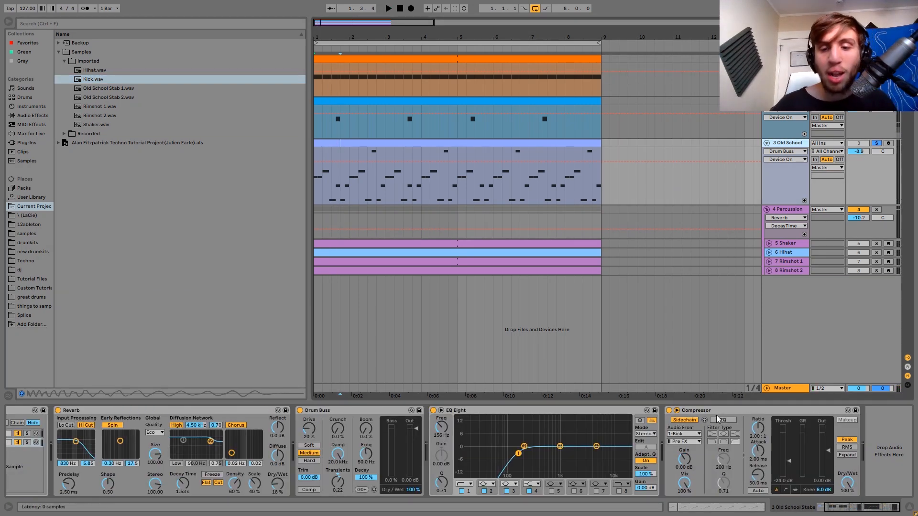
pyautogui.click(684, 442)
pyautogui.click(682, 383)
pyautogui.press('space')
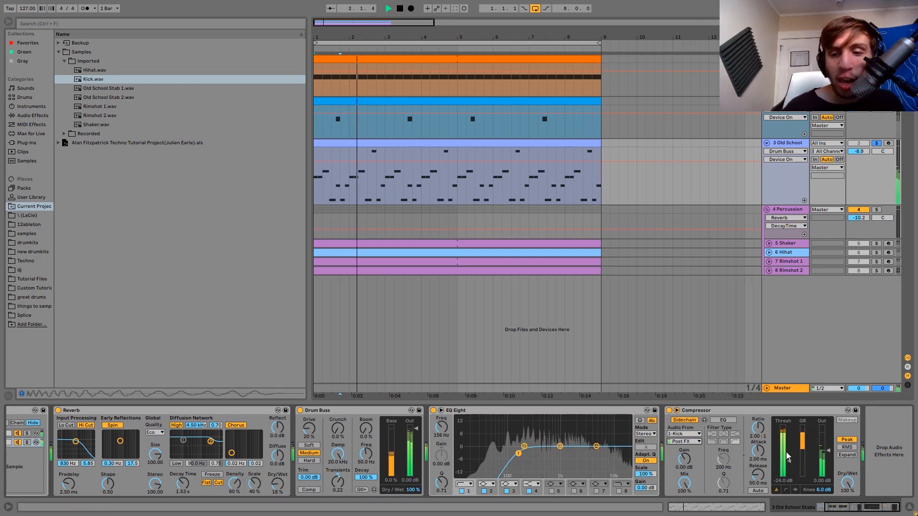
pyautogui.click(696, 441)
pyautogui.click(696, 376)
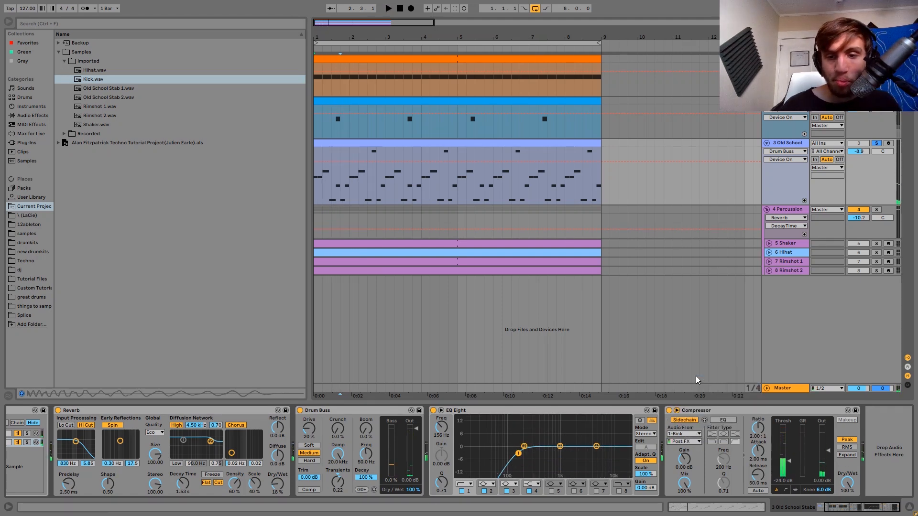
pyautogui.press('space')
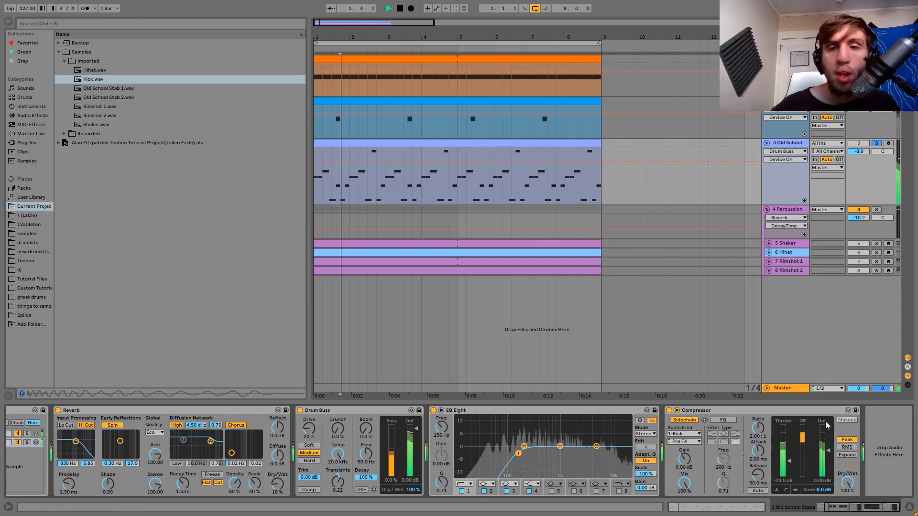
# - Play the soloed stabs to check the Compressor's gain reduction, showing its Threshold automation lane
pyautogui.press('space')
pyautogui.press('space')
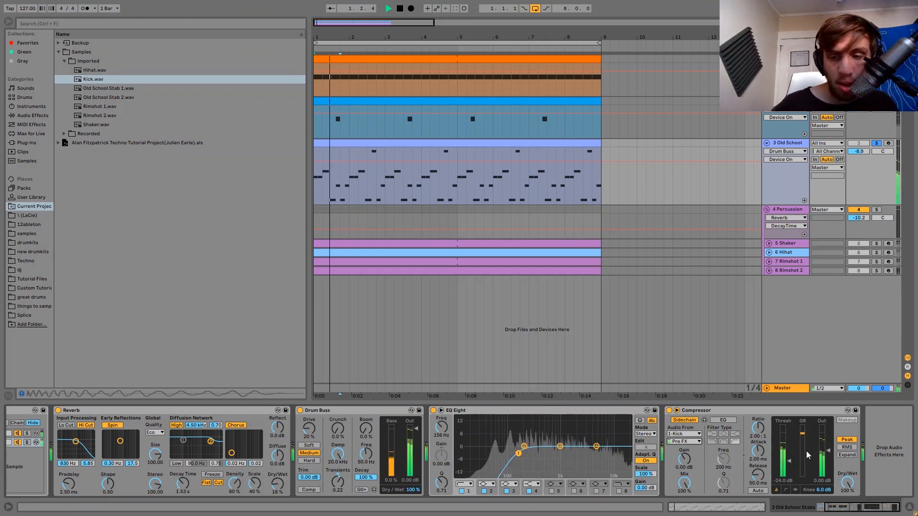
pyautogui.moveTo(788, 462)
pyautogui.mouseDown()
pyautogui.moveTo(782, 476)
pyautogui.moveTo(787, 462)
pyautogui.mouseUp()
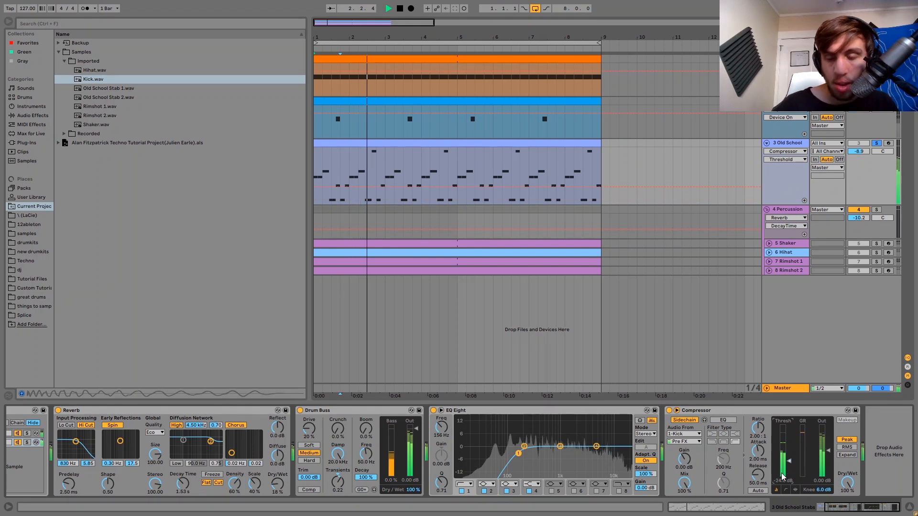
pyautogui.press('space')
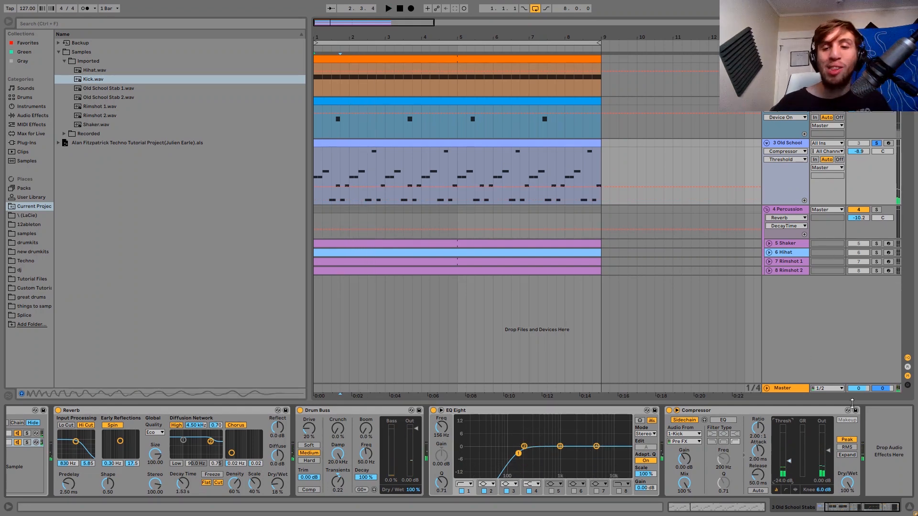
pyautogui.press('space')
pyautogui.press('space')
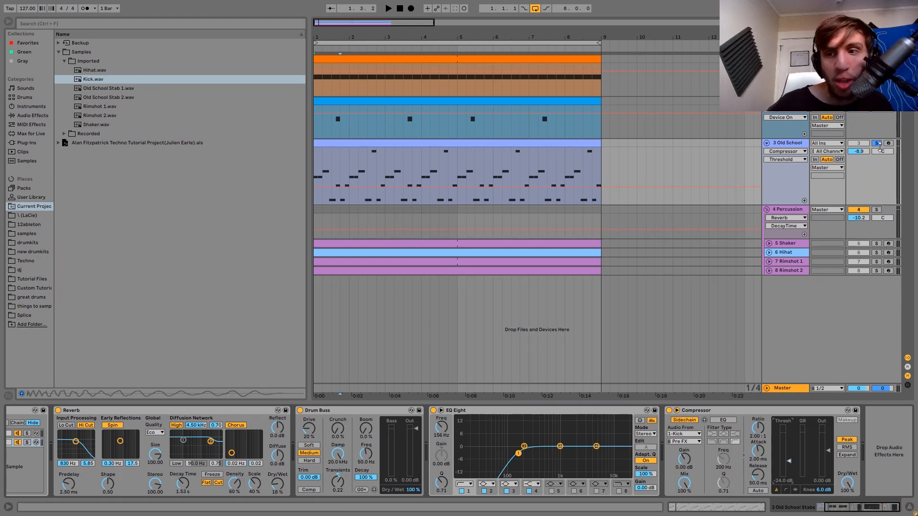
# - Turn off the stab track's solo and play the stabs in the full mix
pyautogui.click(877, 144)
pyautogui.press('space')
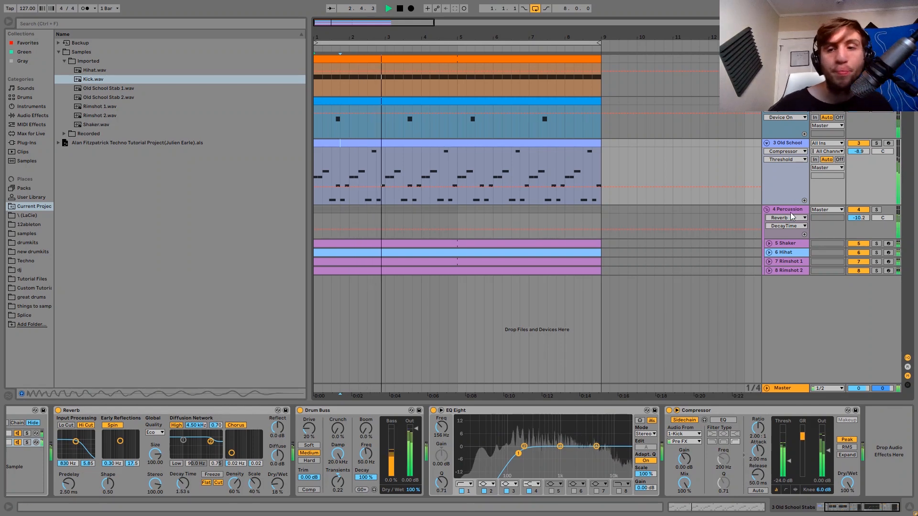
pyautogui.press('space')
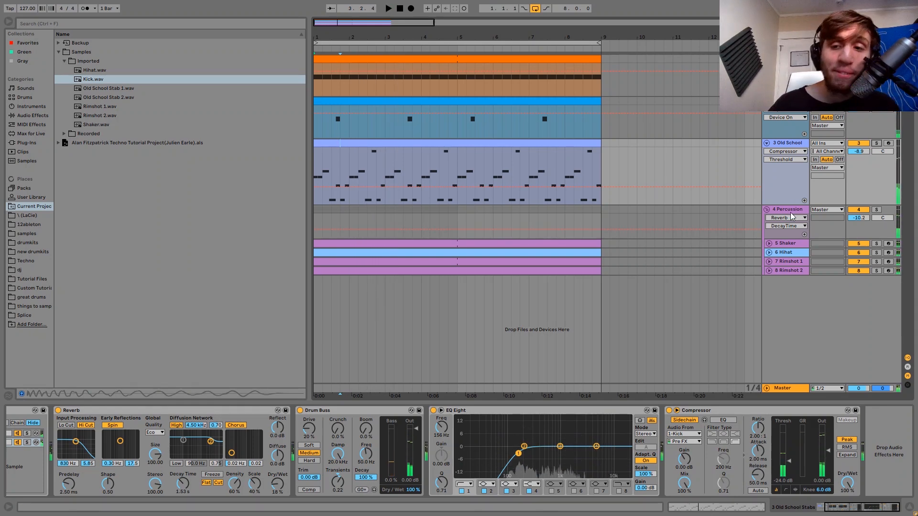
# - Show the Shaker track's Simpler, solo the track, and play it
pyautogui.click(790, 243)
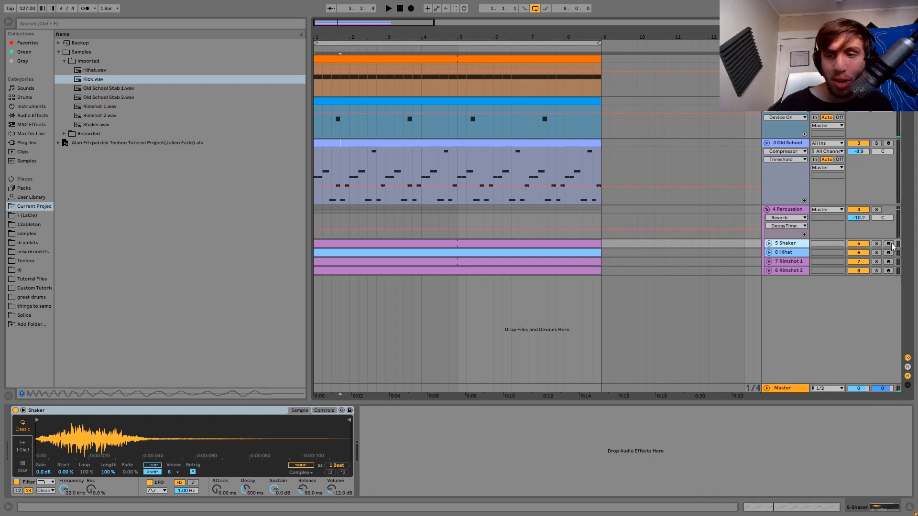
pyautogui.click(877, 243)
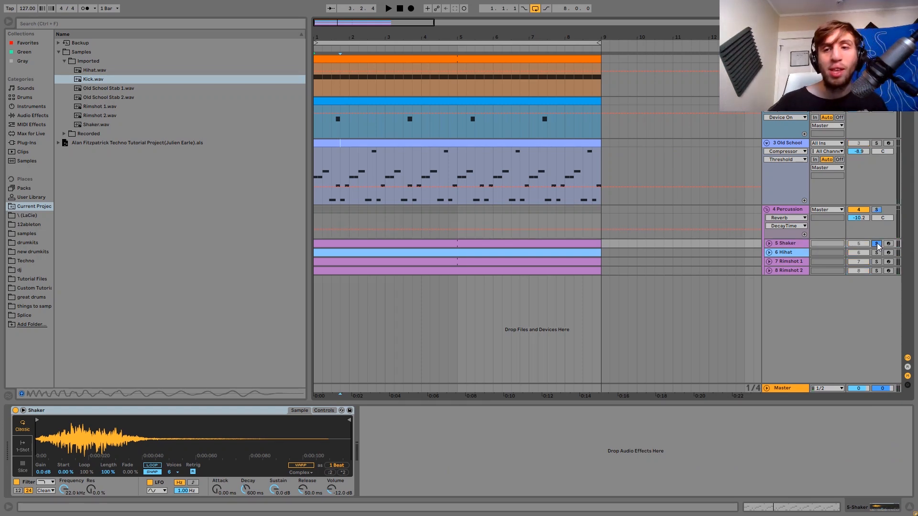
pyautogui.press('space')
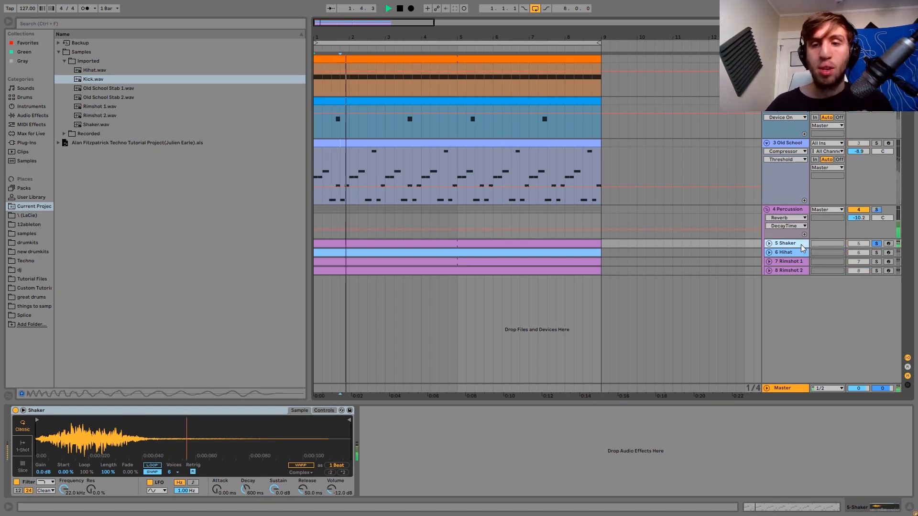
# - Unfold the Shaker track, open its MIDI clip, and play the sixteenth-note pattern
pyautogui.press('u')
pyautogui.doubleClick(488, 244)
pyautogui.press('space')
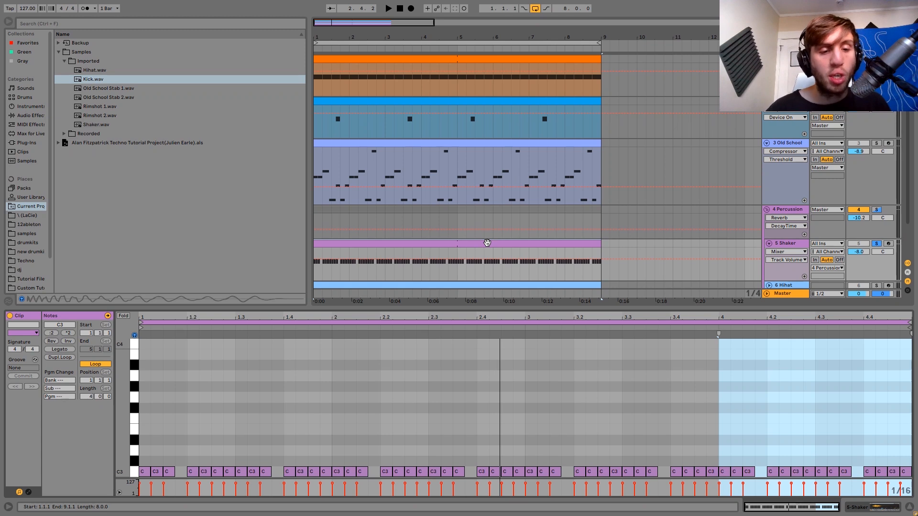
pyautogui.press('space')
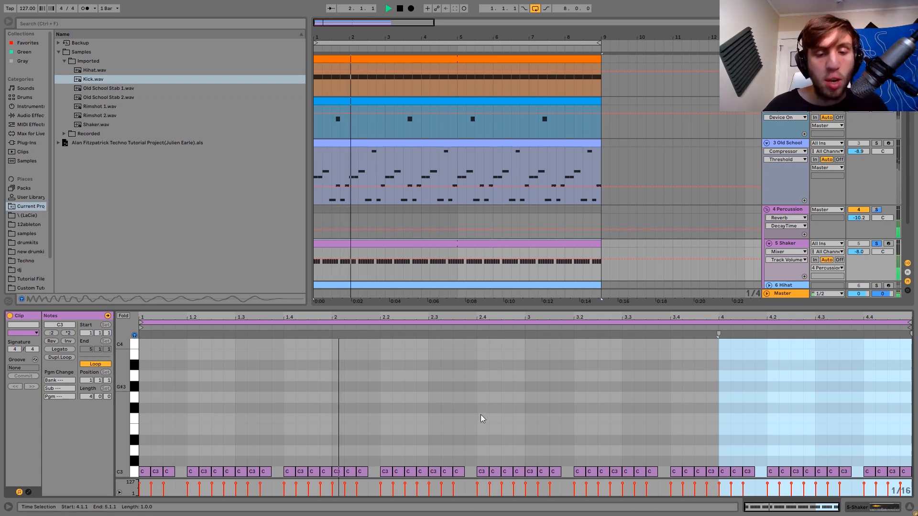
pyautogui.press('space')
# - View the Shaker's Simpler, reopen the MIDI clip, and try duplicating its first two notes six times
pyautogui.click(785, 242)
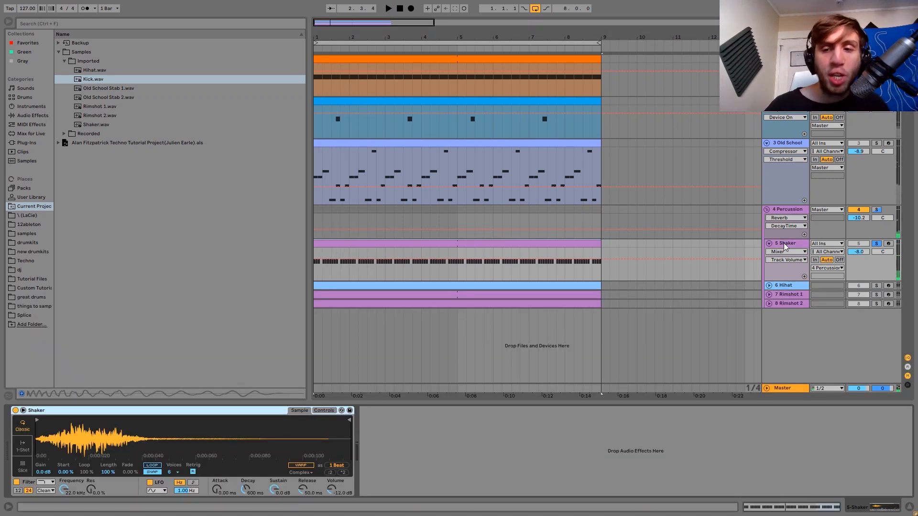
pyautogui.doubleClick(511, 245)
pyautogui.moveTo(156, 441); pyautogui.dragTo(127, 484)
pyautogui.hotkey('ctrl', 'd')
pyautogui.hotkey('ctrl', 'd')
pyautogui.hotkey('ctrl', 'd')
pyautogui.hotkey('ctrl', 'd')
pyautogui.hotkey('ctrl', 'd')
pyautogui.hotkey('ctrl', 'd')
# - Play the Shaker pattern and try nudging the selected pair of notes earlier in the clip
pyautogui.press('space')
pyautogui.press('Left')
pyautogui.press('Left')
pyautogui.press('Left')
pyautogui.press('Left')
pyautogui.press('Left')
pyautogui.press('Left')
pyautogui.press('Left')
pyautogui.press('Left')
pyautogui.press('Left')
pyautogui.press('Left')
pyautogui.press('Left')
pyautogui.press('Left')
pyautogui.press('Left')
pyautogui.press('Left')
pyautogui.press('Left')
pyautogui.press('Left')
pyautogui.press('Left')
pyautogui.press('Left')
pyautogui.press('space')
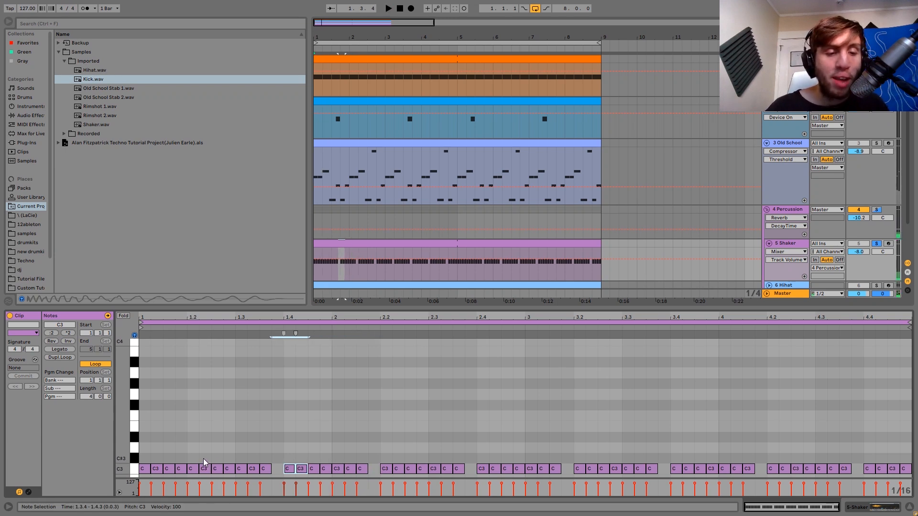
pyautogui.press('space')
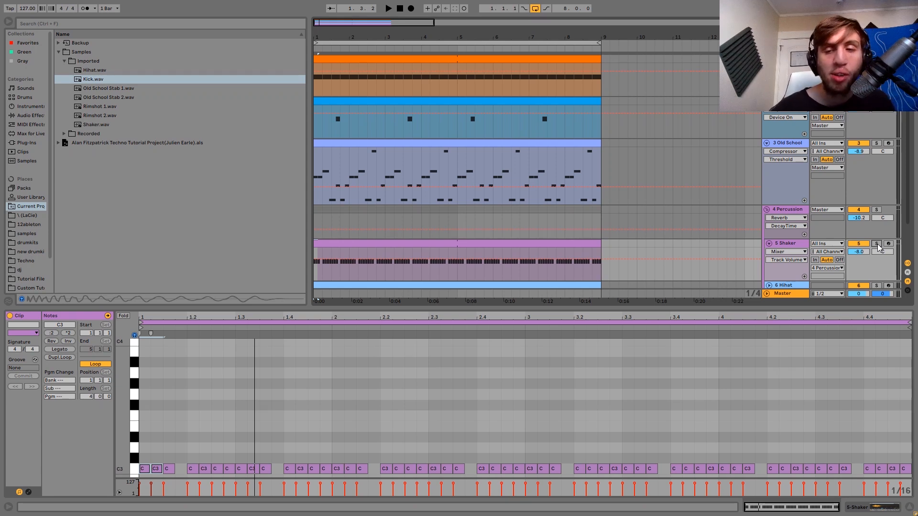
# - View the Shaker's Simpler and play its pattern in the full mix and soloed
pyautogui.press('space')
pyautogui.click(778, 244)
pyautogui.doubleClick(778, 244)
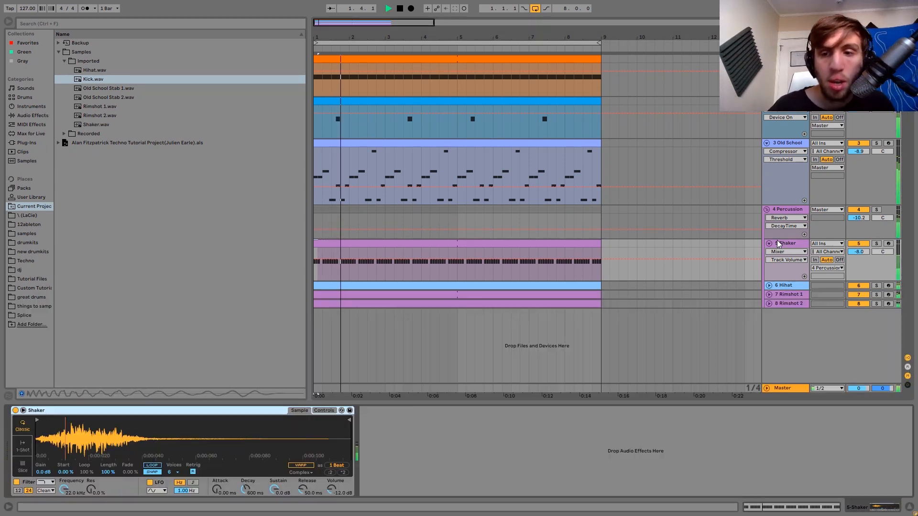
pyautogui.press('space')
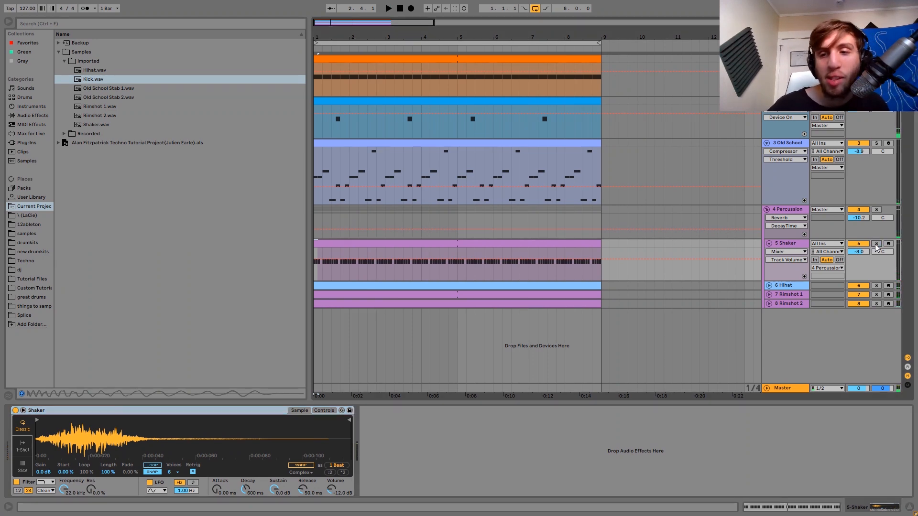
pyautogui.press('space')
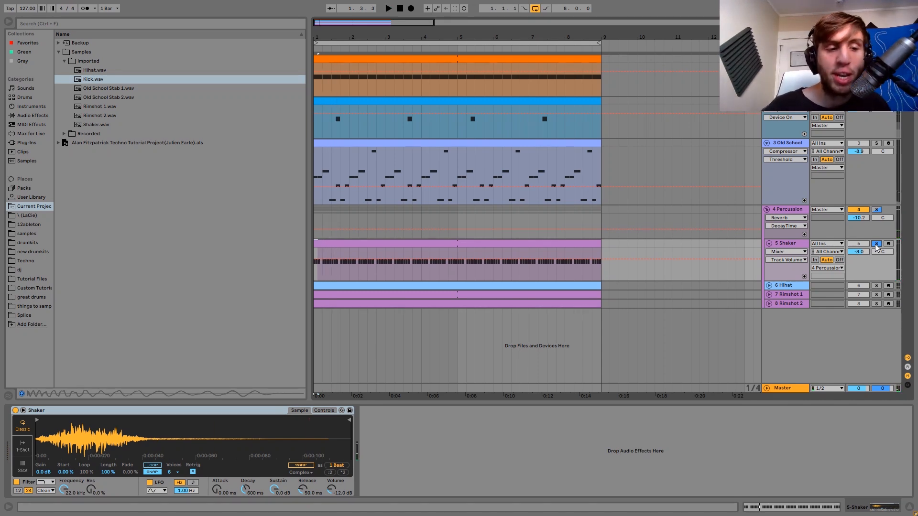
pyautogui.press('space')
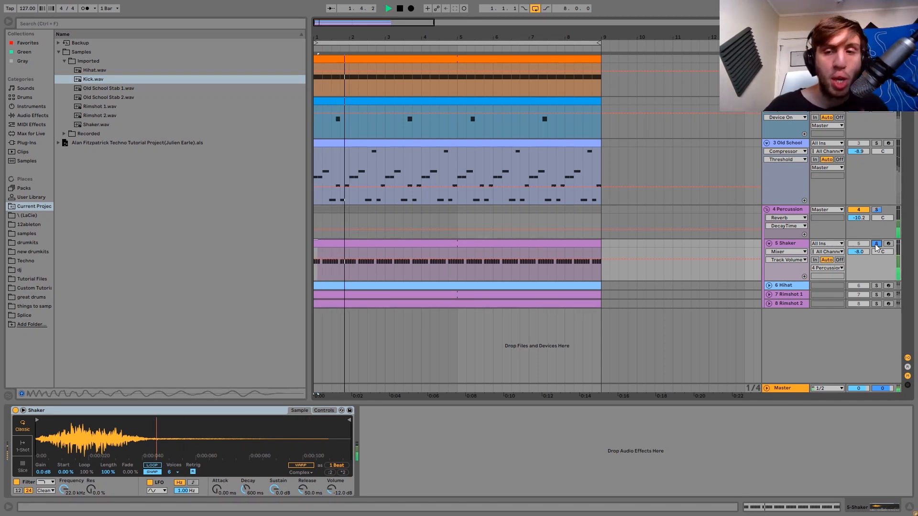
# - Show the Hihat track's Simpler, unfold the track, and solo it
pyautogui.click(777, 286)
pyautogui.press('space')
pyautogui.press('u')
pyautogui.click(877, 286)
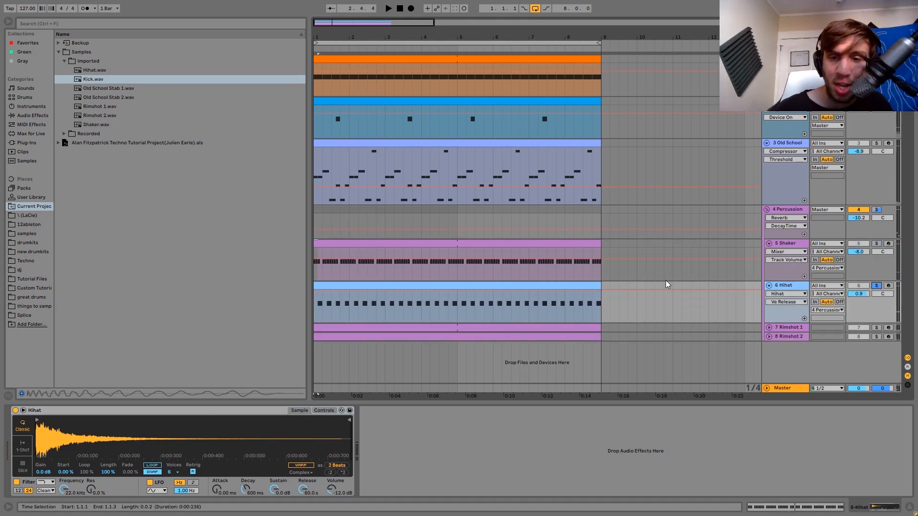
# - Select the Hihat clip and play its soloed pattern several times
pyautogui.click(567, 285)
pyautogui.press('space')
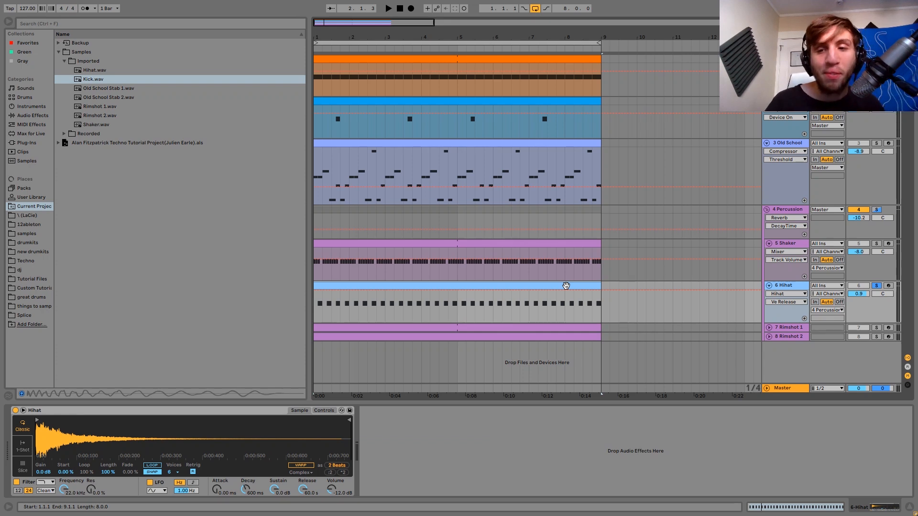
pyautogui.press('space')
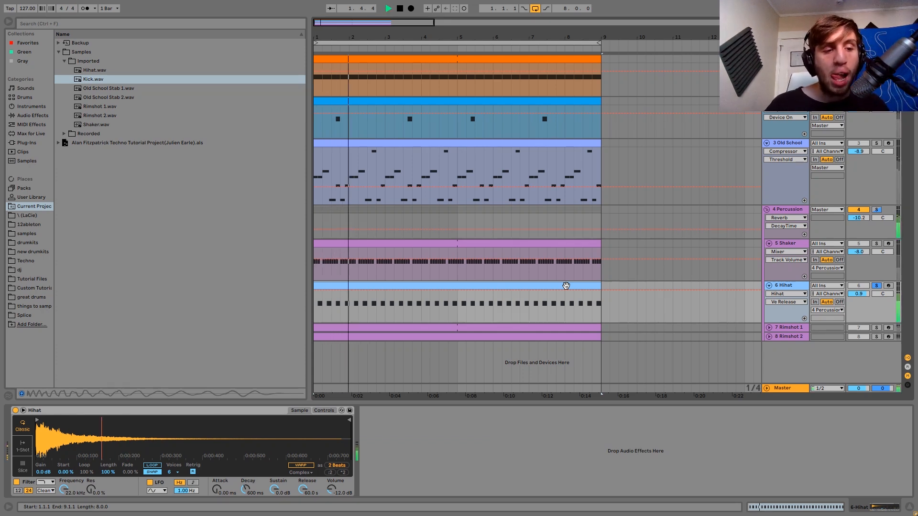
pyautogui.press('space')
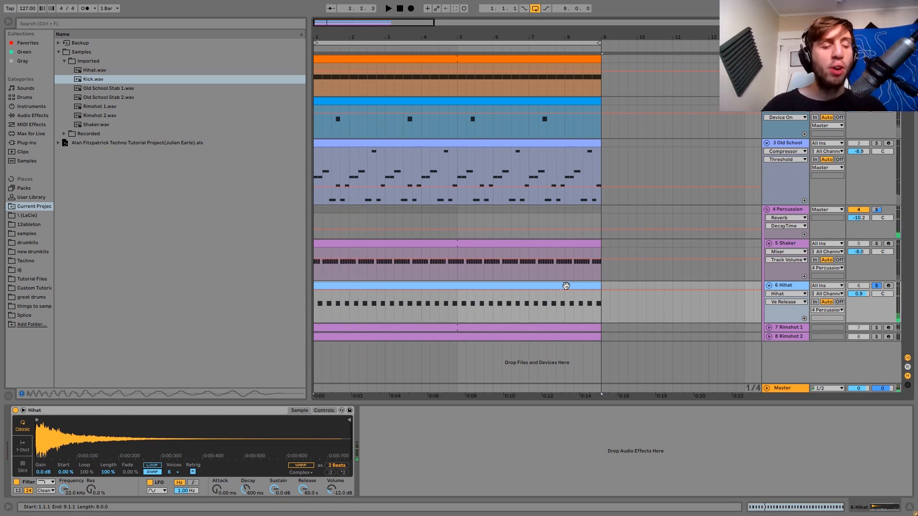
pyautogui.press('space')
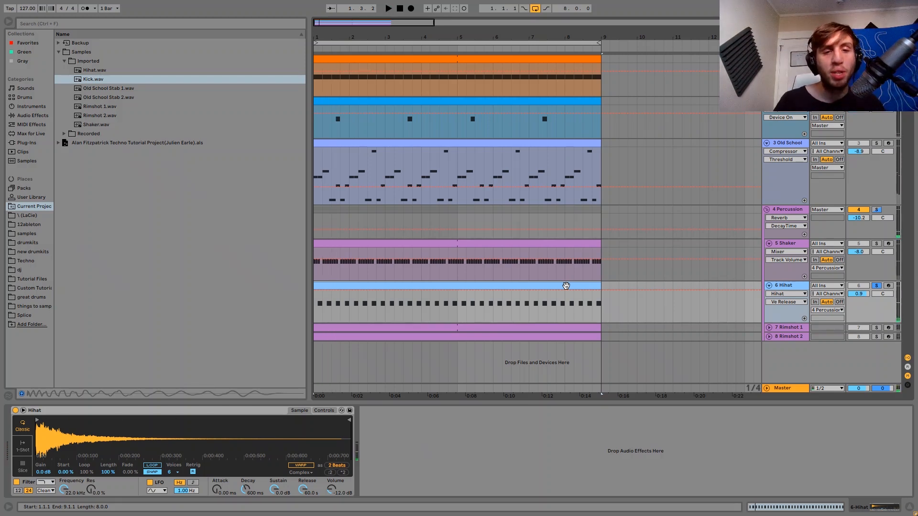
pyautogui.press('space')
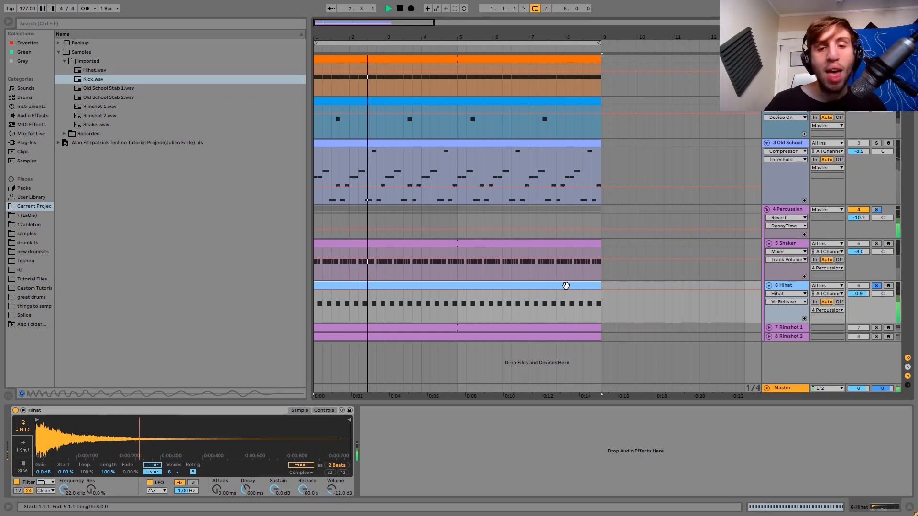
pyautogui.press('space')
pyautogui.press('space')
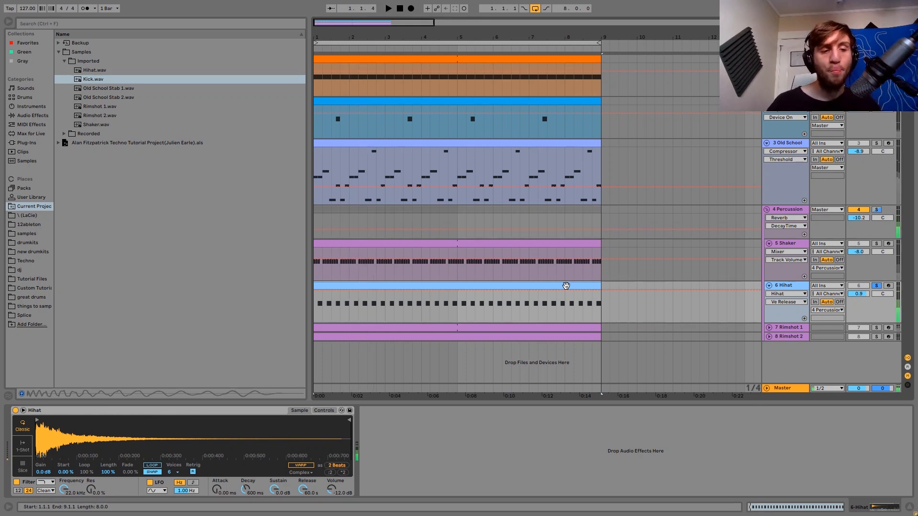
pyautogui.press('space')
# - Unfold the Rimshot 1 and Rimshot 2 tracks, solo both, and play them together
pyautogui.click(797, 328)
pyautogui.press('Right')
pyautogui.press('Down')
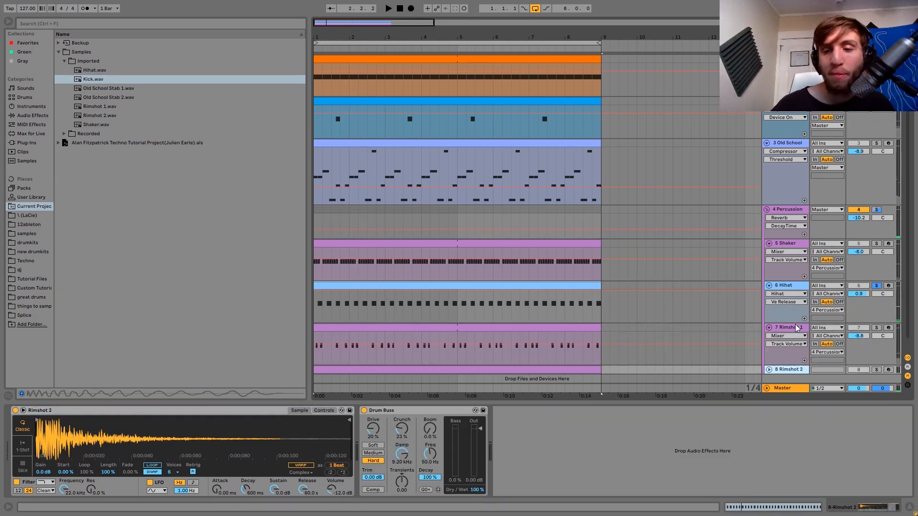
pyautogui.press('Right')
pyautogui.click(877, 328)
pyautogui.keyDown('ctrl'); pyautogui.click(877, 370); pyautogui.keyUp('ctrl')
pyautogui.press('space')
pyautogui.scroll(-2, 870, 176)
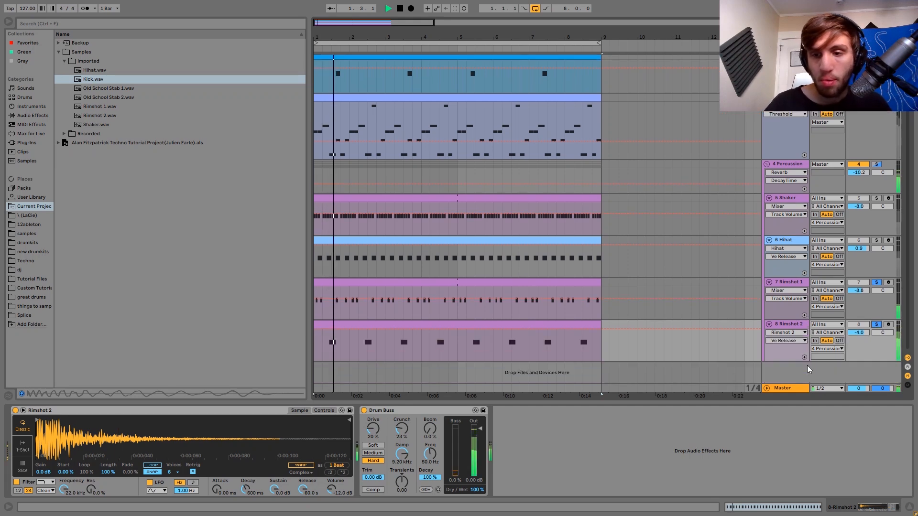
# - Clear the Percussion solo to hear the full mix, show Rimshot 1's devices, and play that track soloed
pyautogui.click(878, 166)
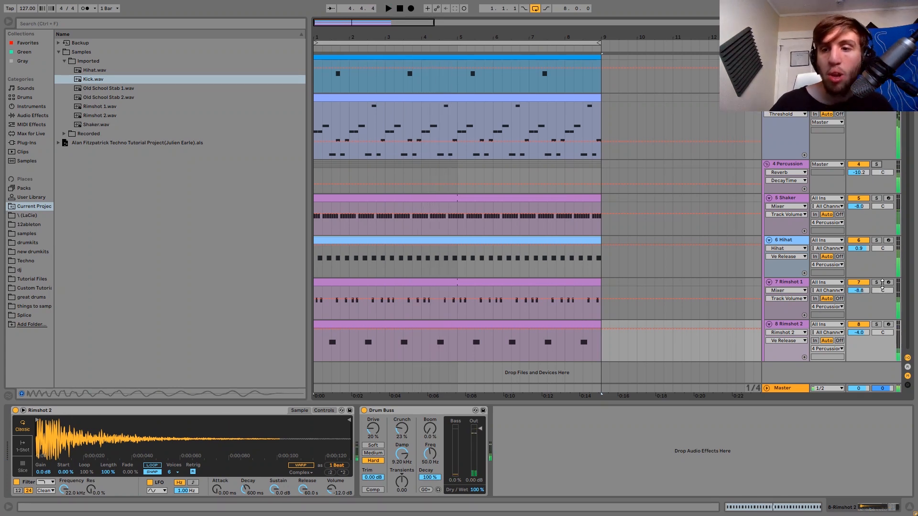
pyautogui.click(798, 282)
pyautogui.press('space')
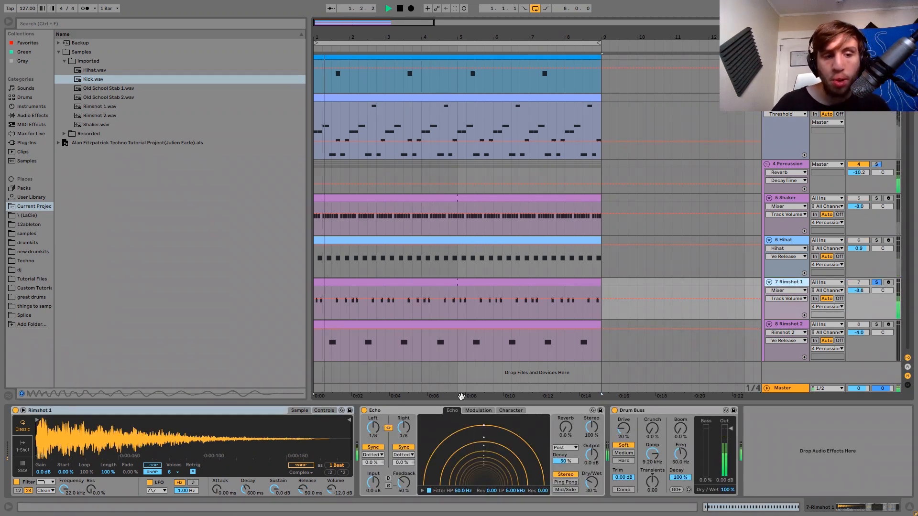
pyautogui.press('space')
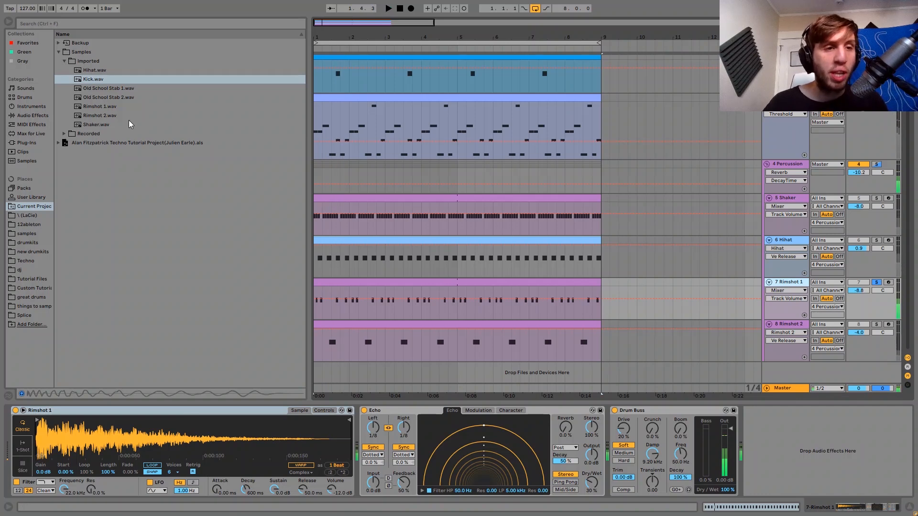
# - Preview the Rimshot 1.wav sample and replay the soloed Rimshot 1 track through its Echo and Drum Buss
pyautogui.click(104, 108)
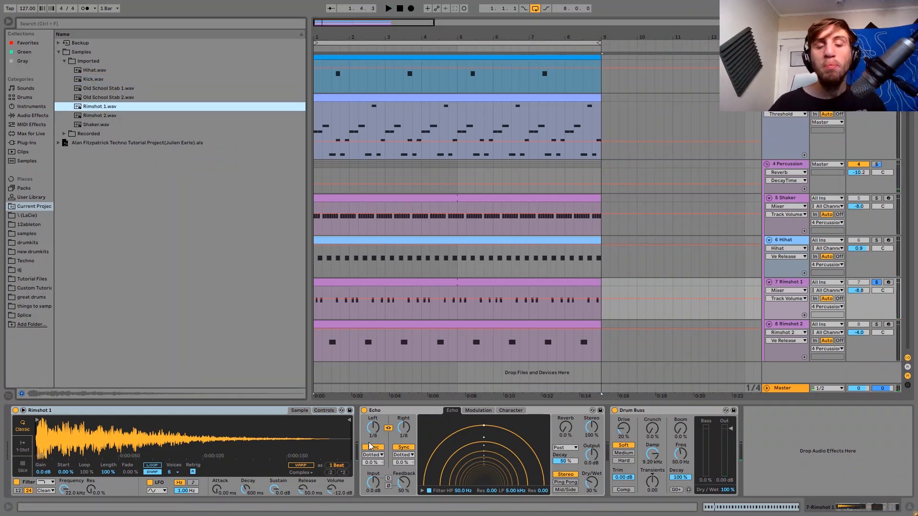
pyautogui.press('space')
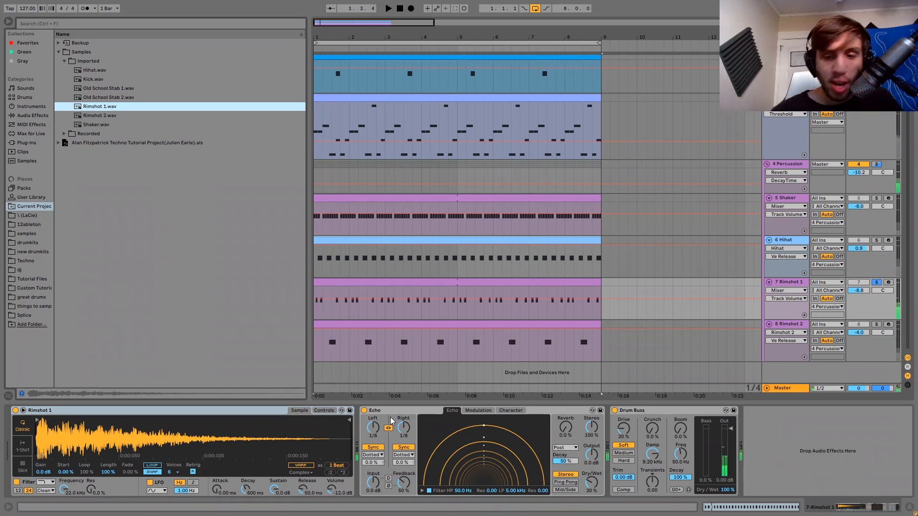
pyautogui.press('space')
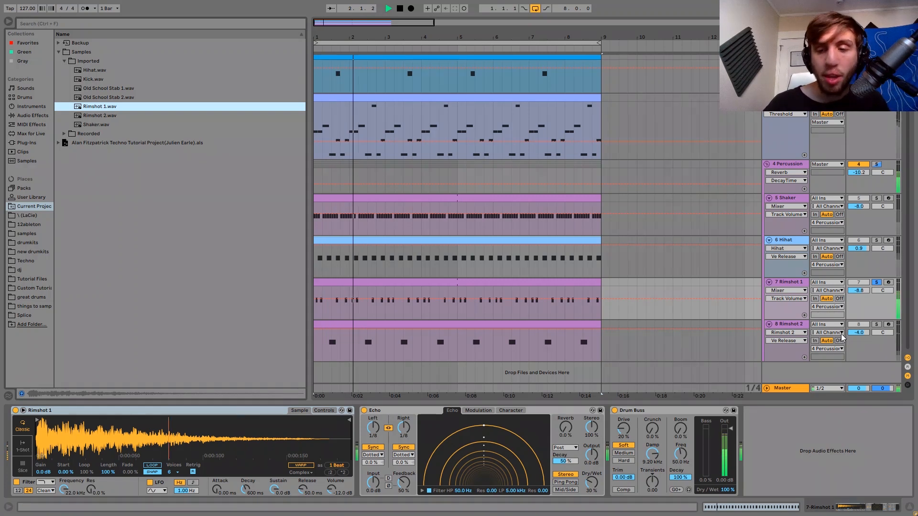
# - Solo Rimshot 2, show its Simpler and Drum Buss, and play its pattern from 1.2.1
pyautogui.click(876, 325)
pyautogui.press('space')
pyautogui.click(784, 330)
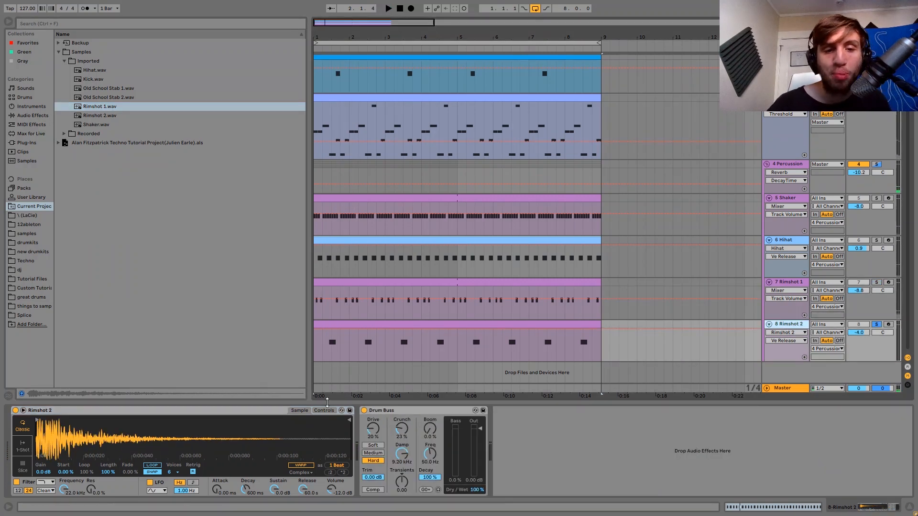
pyautogui.click(323, 358)
pyautogui.press('space')
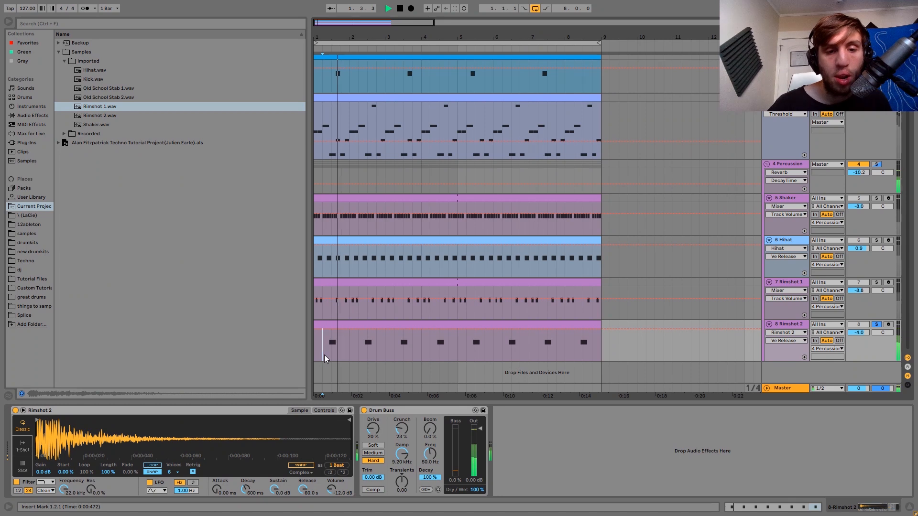
pyautogui.press('space')
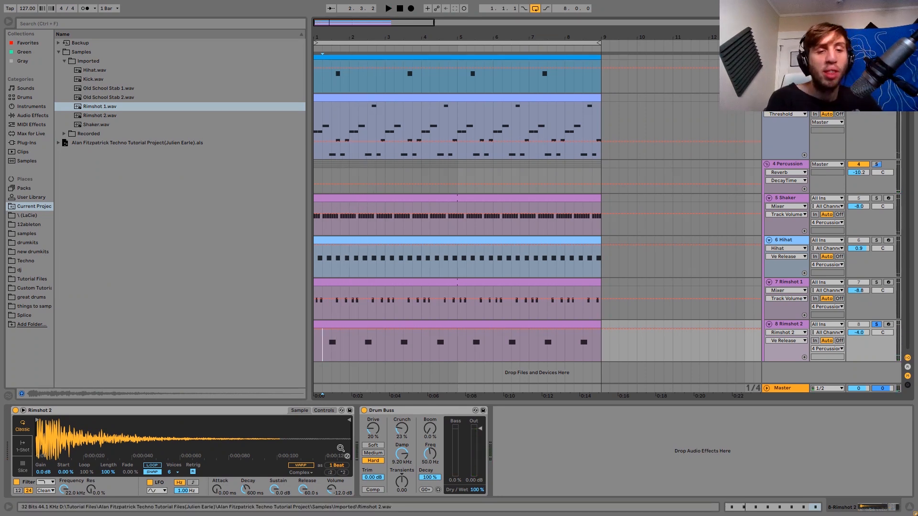
# - Clear the Rimshot 2 solo and play the mix with both rimshot tracks muted and active
pyautogui.click(875, 325)
pyautogui.click(860, 283)
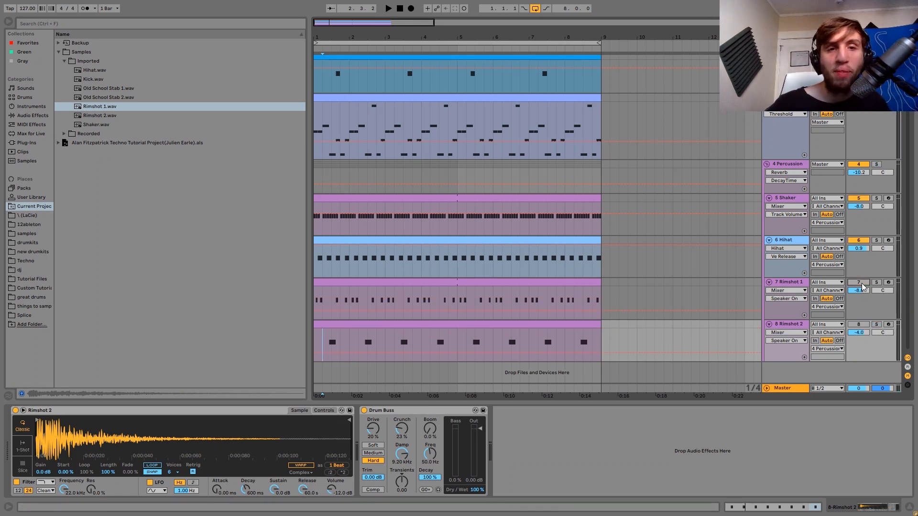
pyautogui.press('space')
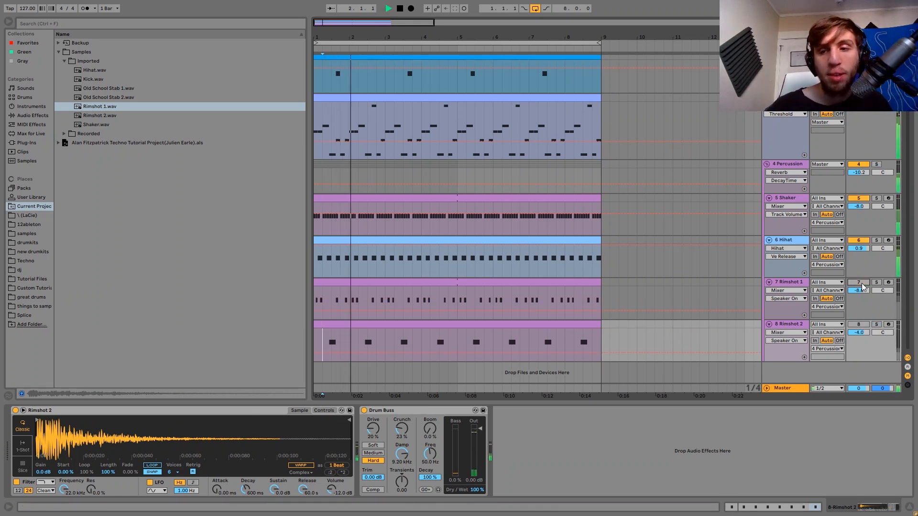
pyautogui.press('space')
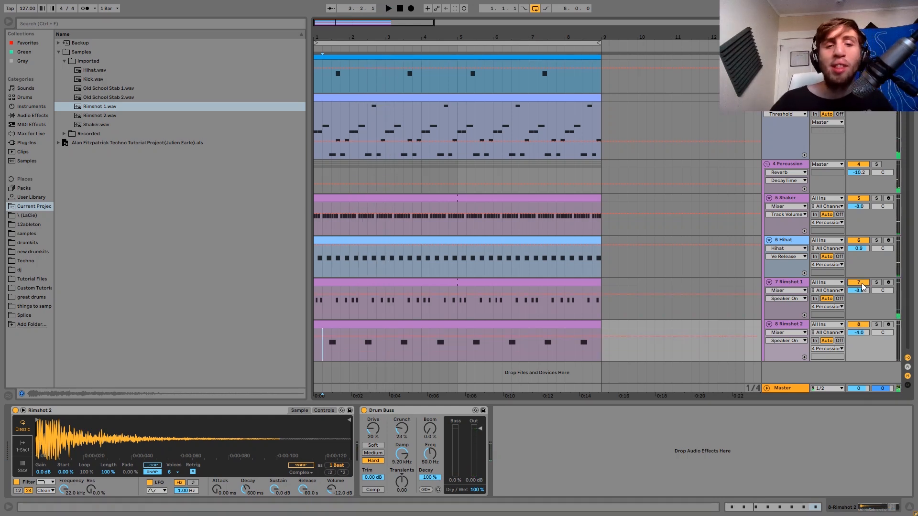
# - Select the Rimshot 1 clip and play the full mix with both rimshots active
pyautogui.click(442, 279)
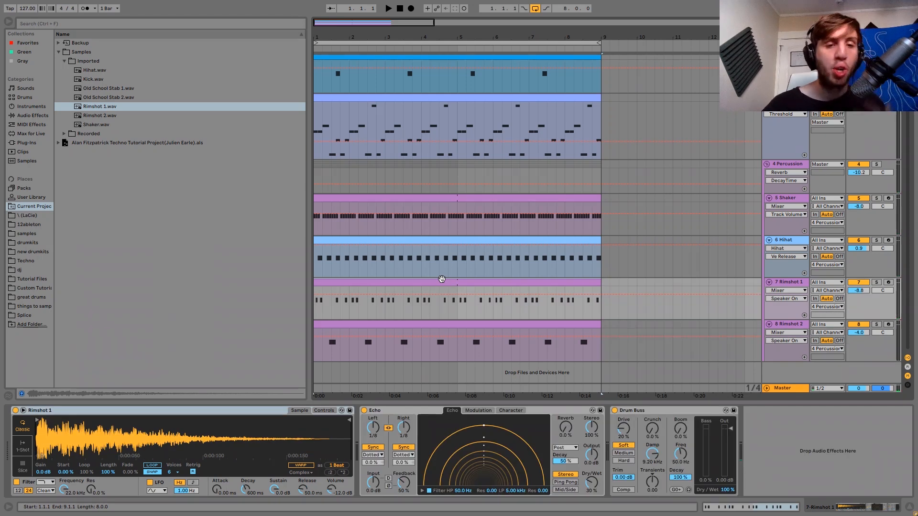
pyautogui.press('space')
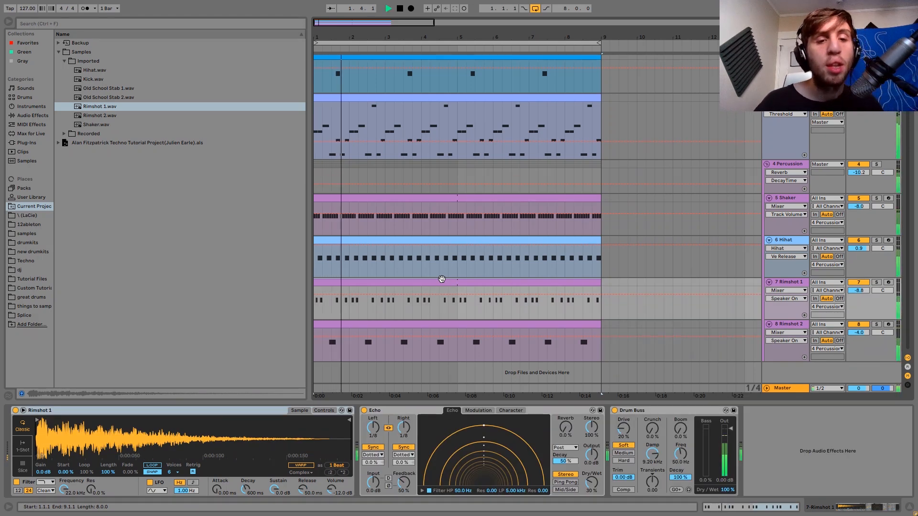
pyautogui.press('space')
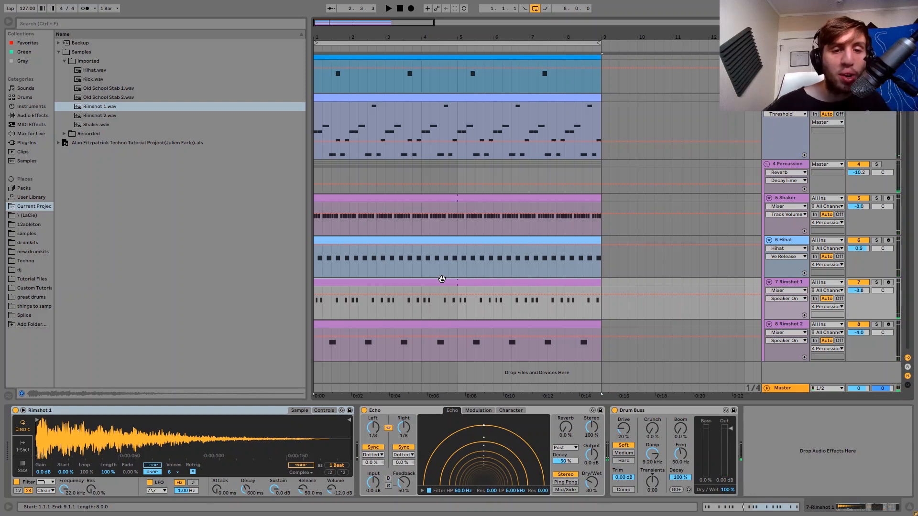
pyautogui.press('space')
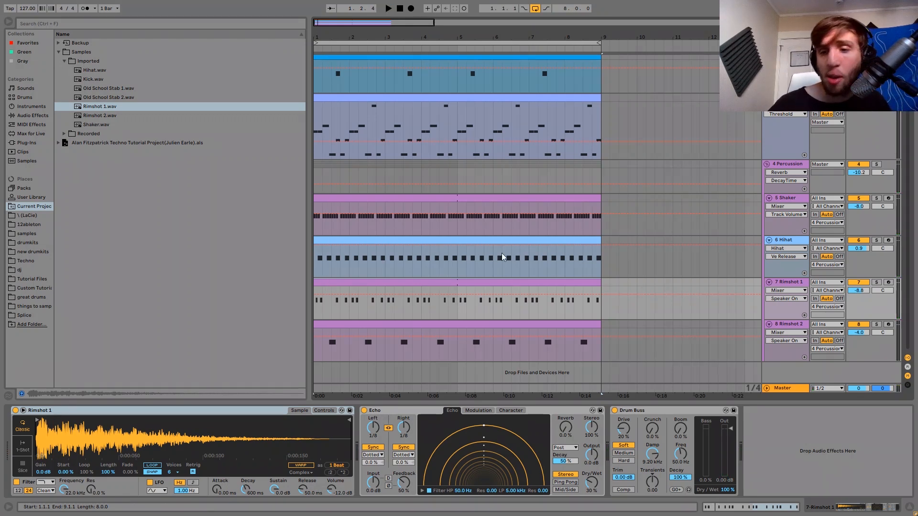
# - Solo the Percussion group, group its four effects into an Audio Effect Rack, and compare playback with the rack off and on
pyautogui.click(789, 169)
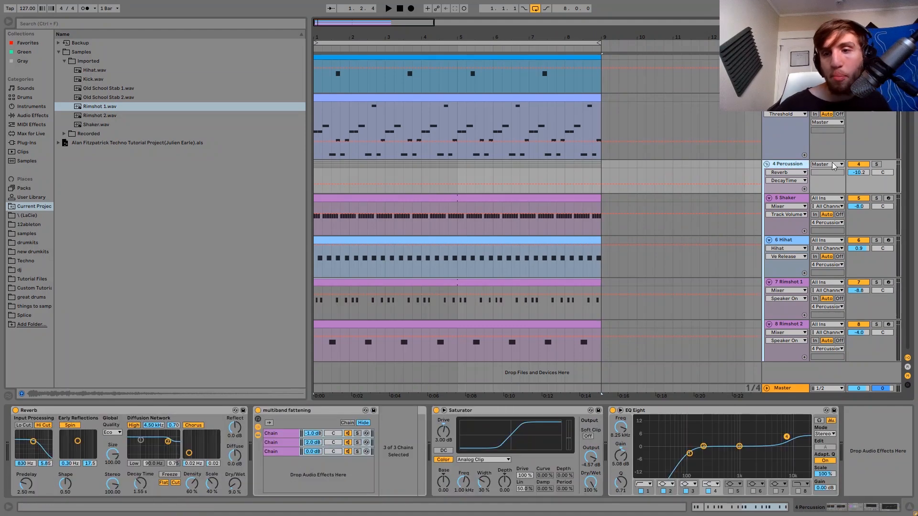
pyautogui.click(877, 165)
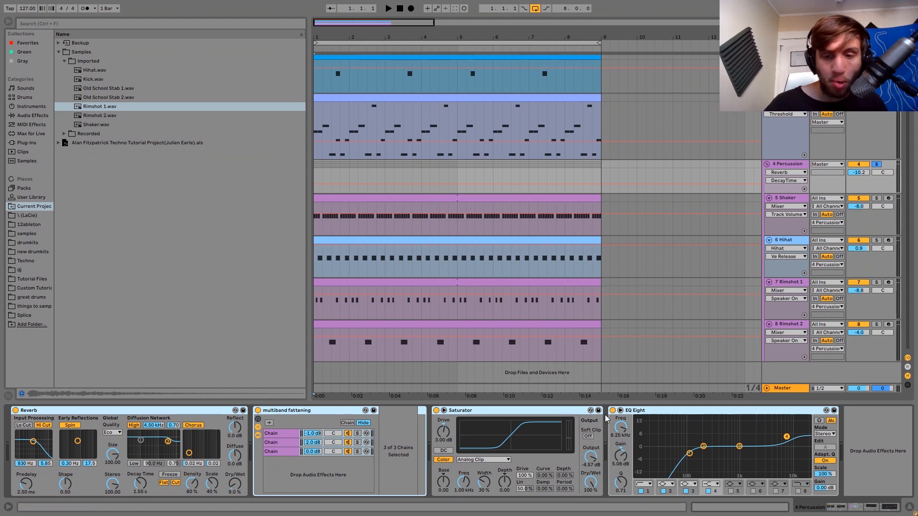
pyautogui.hotkey('ctrl', 'g')
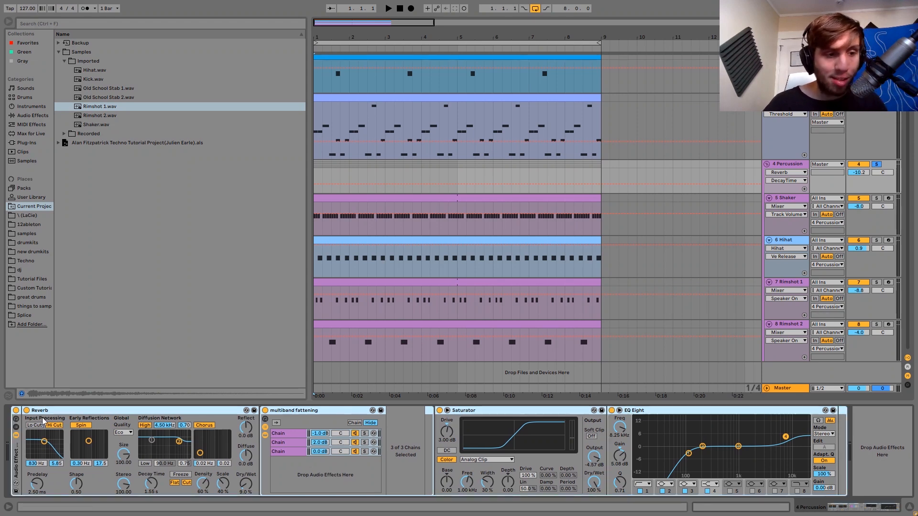
pyautogui.click(16, 411)
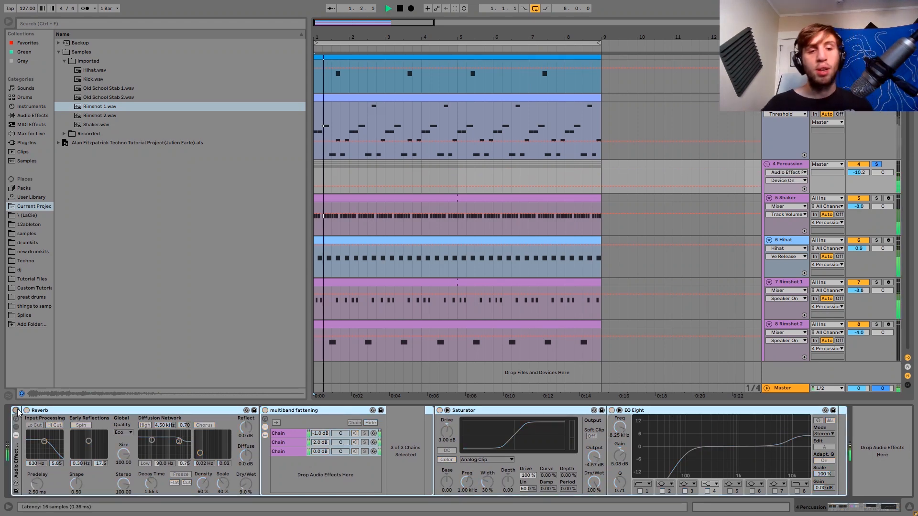
pyautogui.click(16, 411)
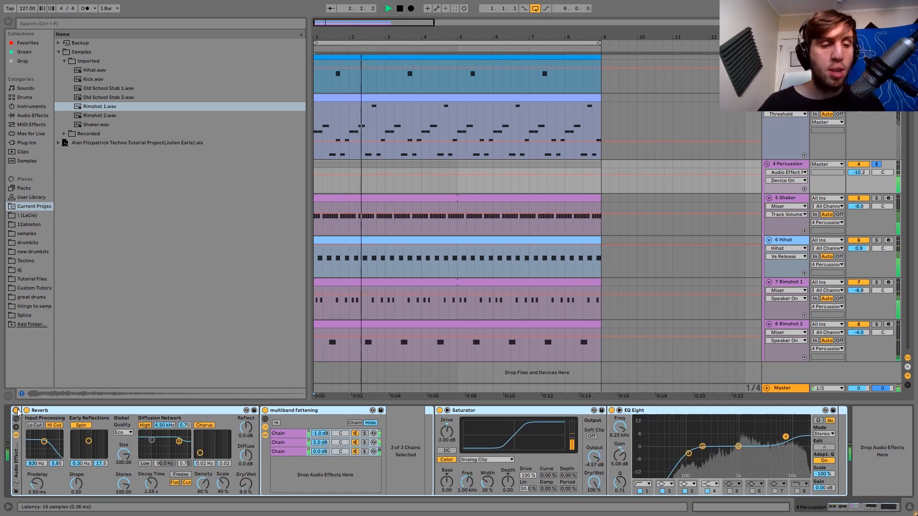
pyautogui.press('space')
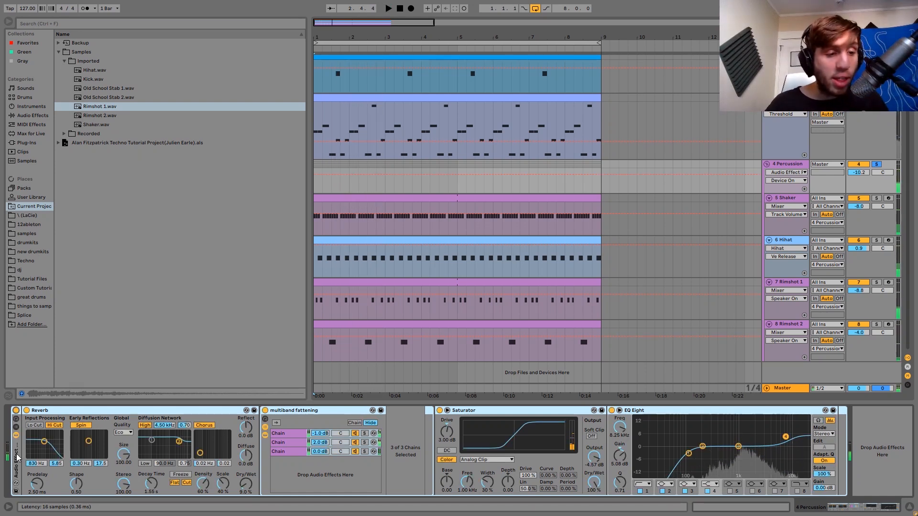
# - Ungroup the outer effect rack on the Percussion group and play the percussion several times to hear its Reverb
pyautogui.rightClick(17, 453)
pyautogui.click(51, 423)
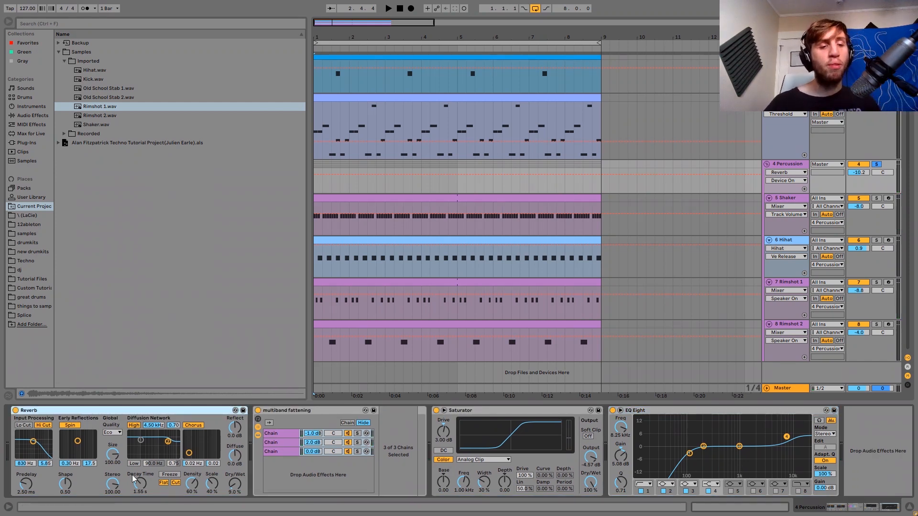
pyautogui.press('space')
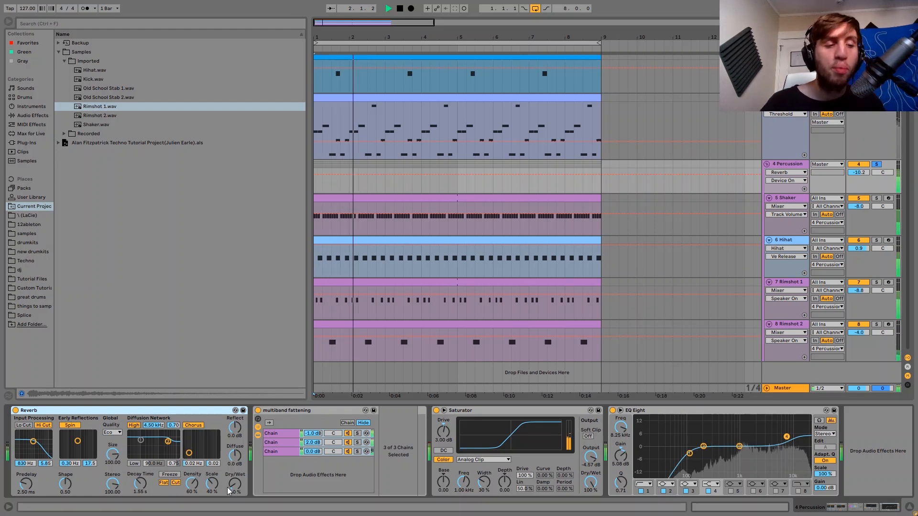
pyautogui.press('space')
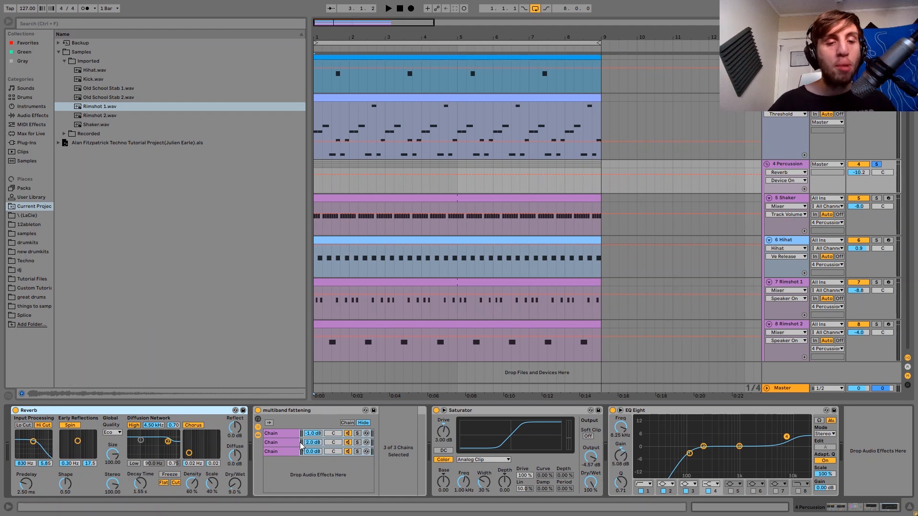
pyautogui.press('space')
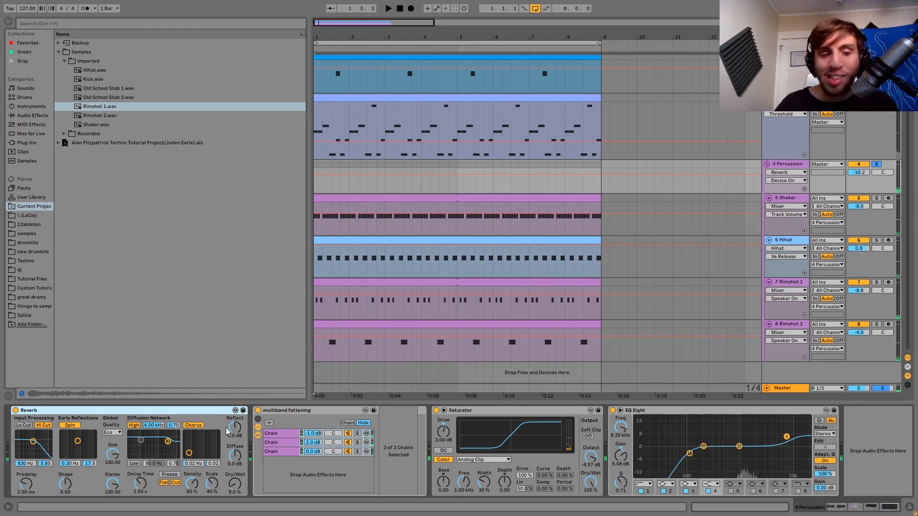
pyautogui.press('space')
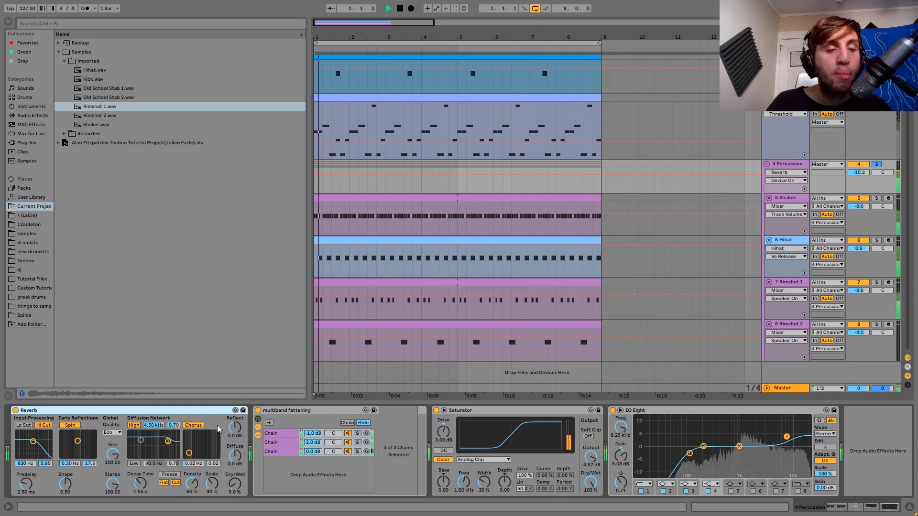
pyautogui.press('space')
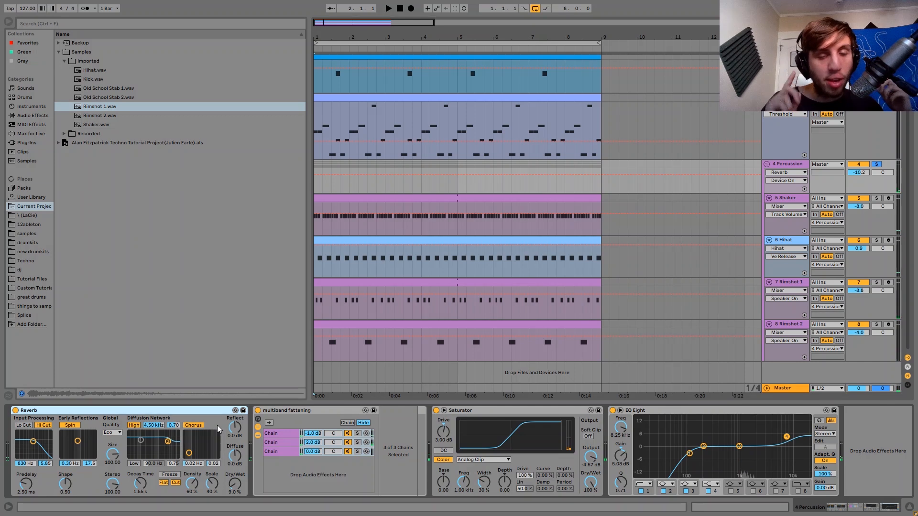
pyautogui.press('space')
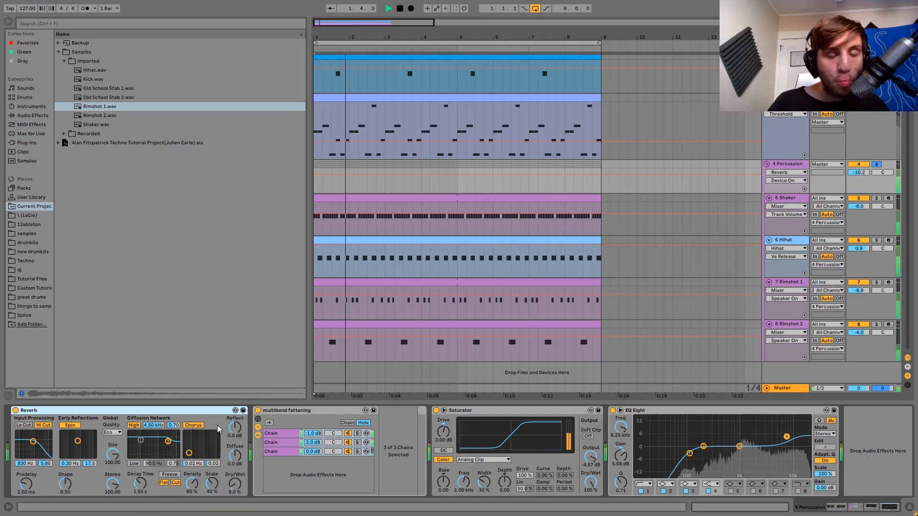
pyautogui.press('space')
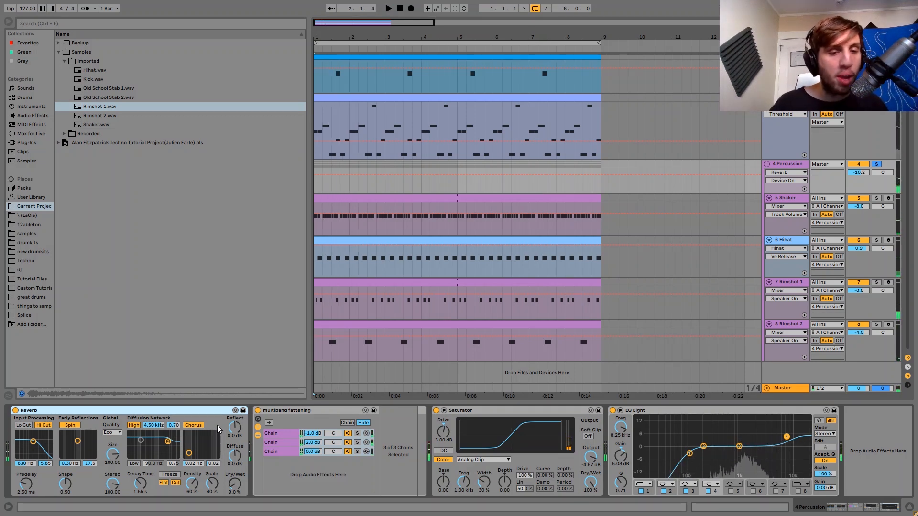
# - Select the multiband fattening rack and show the devices of each of its three chains
pyautogui.click(311, 411)
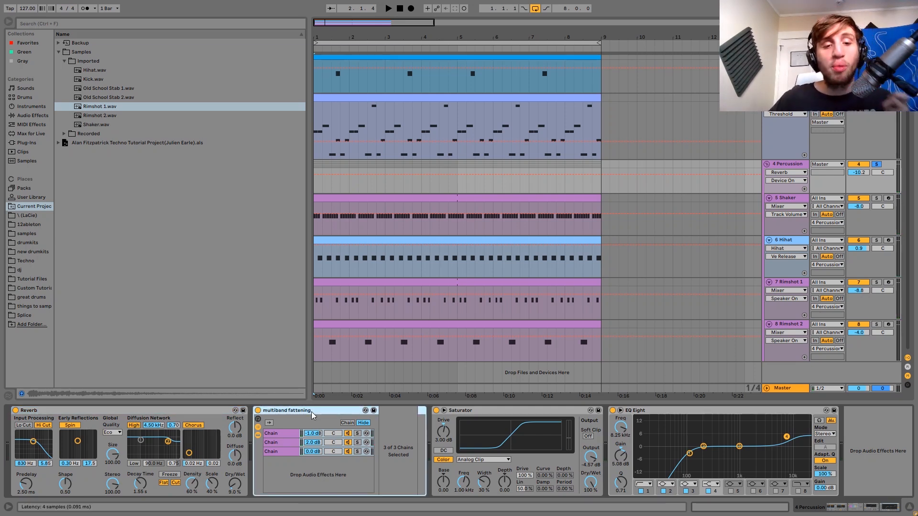
pyautogui.click(283, 441)
pyautogui.click(286, 451)
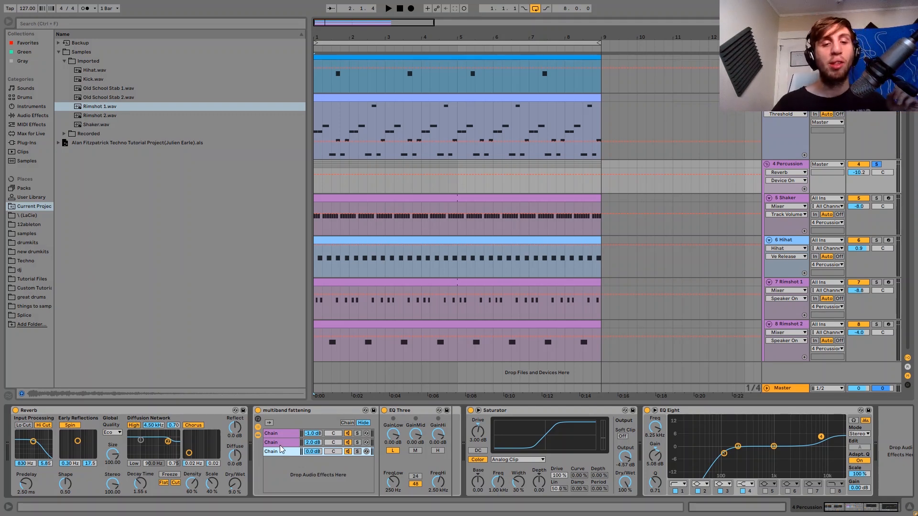
pyautogui.click(281, 435)
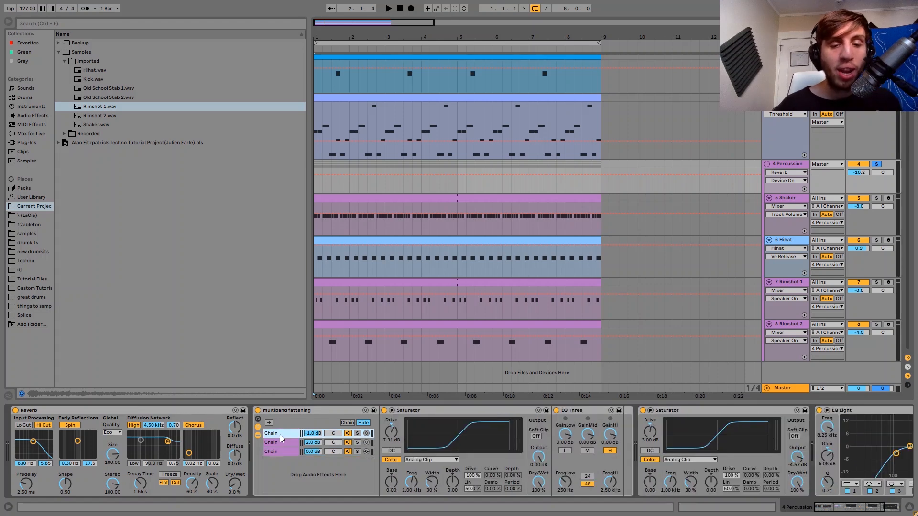
# - Play the percussion while briefly soloing the second chain of the multiband fattening rack, and show the third chain again
pyautogui.press('space')
pyautogui.click(357, 442)
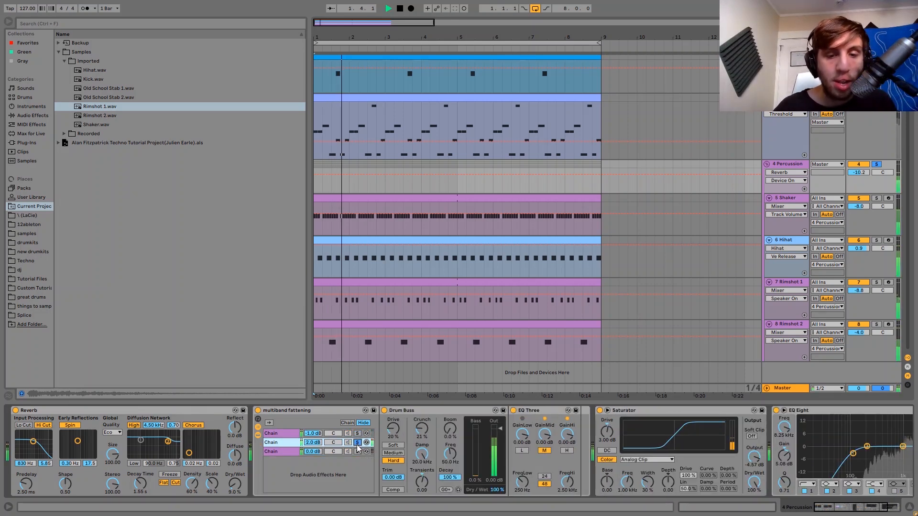
pyautogui.click(357, 452)
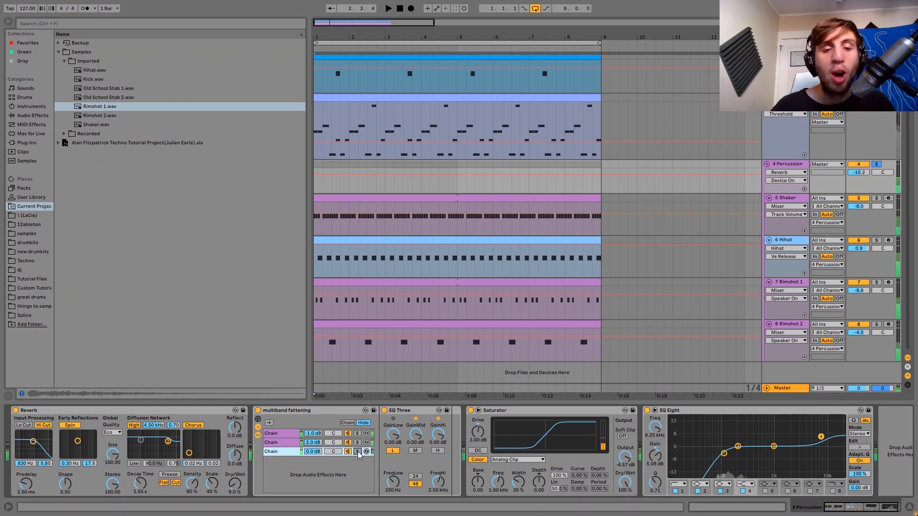
# - Turn off the multiband fattening rack and the Saturator, and insert a Drum Buss directly before the Saturator
pyautogui.click(259, 411)
pyautogui.click(470, 411)
pyautogui.click(470, 411)
pyautogui.click(33, 115)
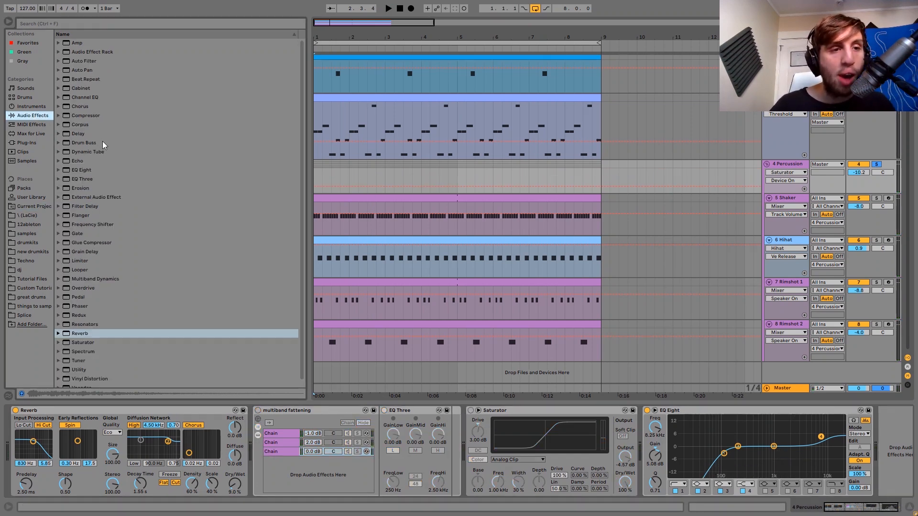
pyautogui.moveTo(81, 142); pyautogui.dragTo(510, 404)
pyautogui.click(516, 449)
# - Set the Drum Buss's Transients to 0.35 and its output gain to -3.29 dB while playing the percussion
pyautogui.press('space')
pyautogui.moveTo(515, 481); pyautogui.dragTo(529, 406)
pyautogui.press('space')
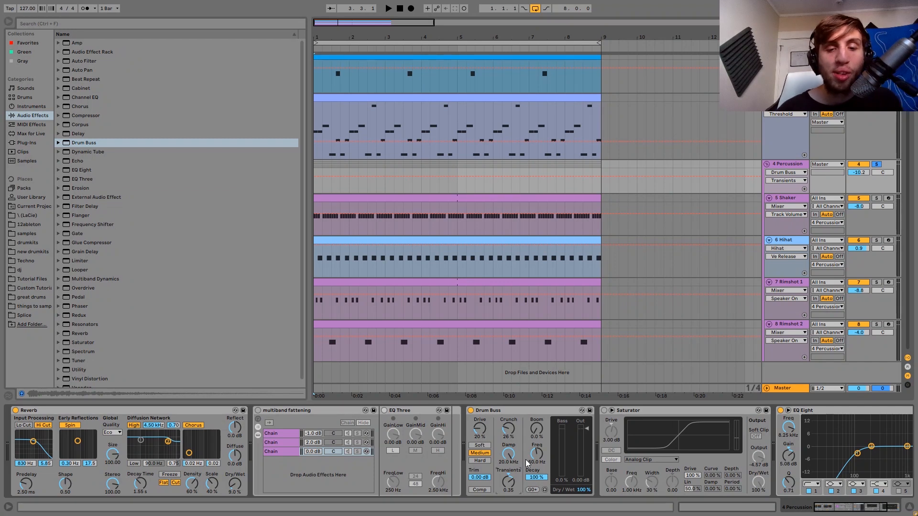
pyautogui.press('space')
pyautogui.moveTo(585, 430); pyautogui.dragTo(584, 433)
pyautogui.press('space')
pyautogui.press('space')
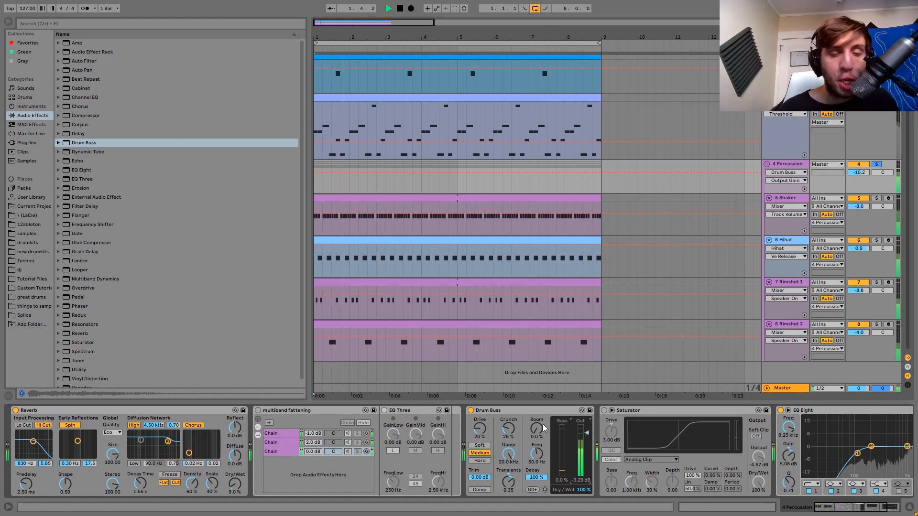
pyautogui.press('space')
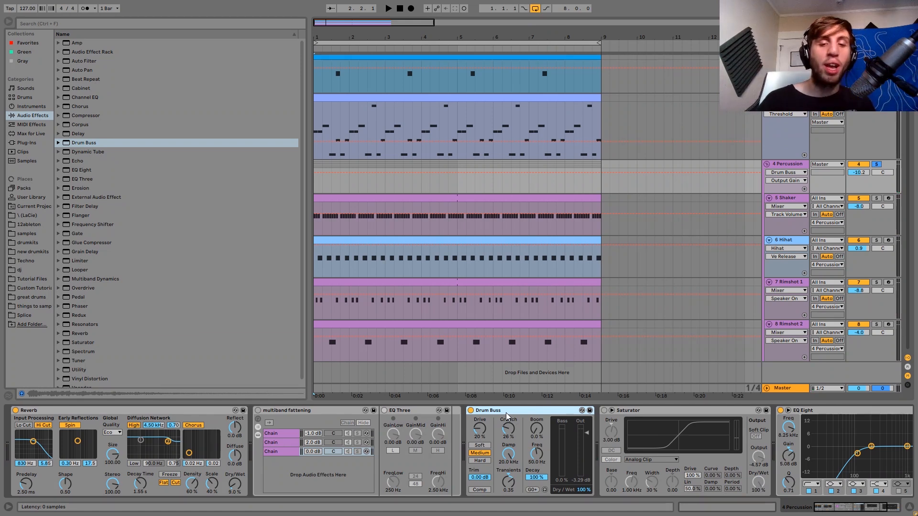
# - Delete the Drum Buss and turn the multiband fattening rack back on
pyautogui.press('space')
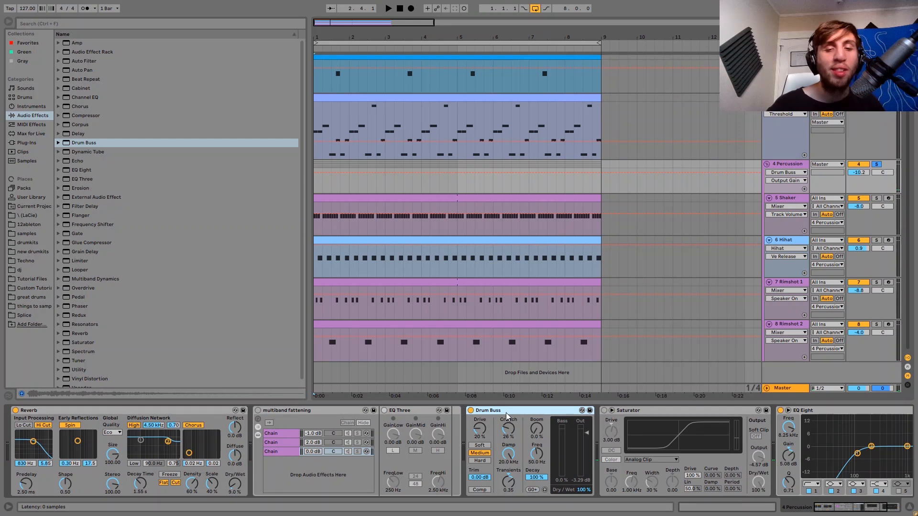
pyautogui.press('Delete')
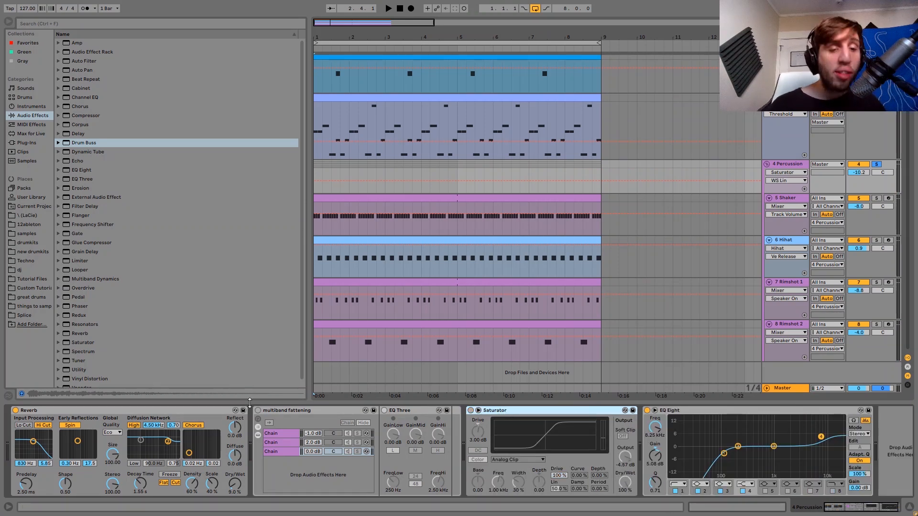
pyautogui.click(258, 411)
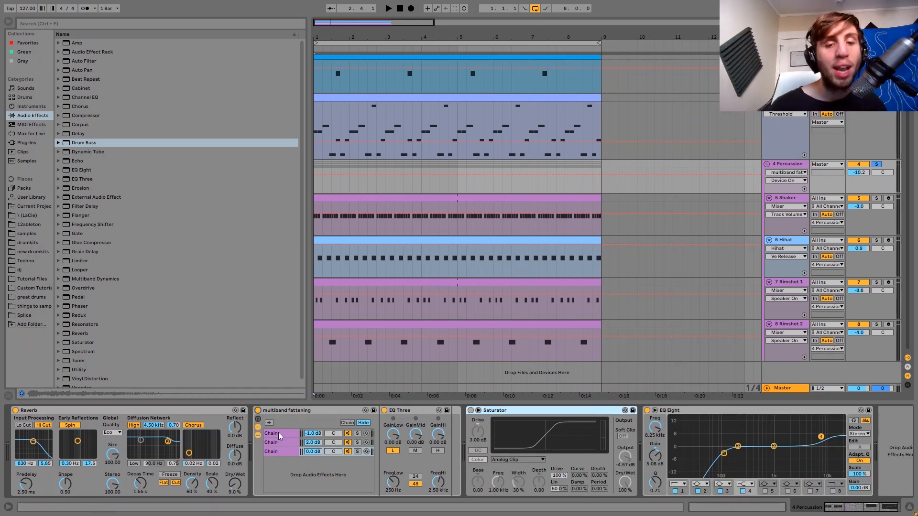
# - Compare percussion playback with the Saturator after the multiband fattening rack off and on, leaving it on
pyautogui.press('space')
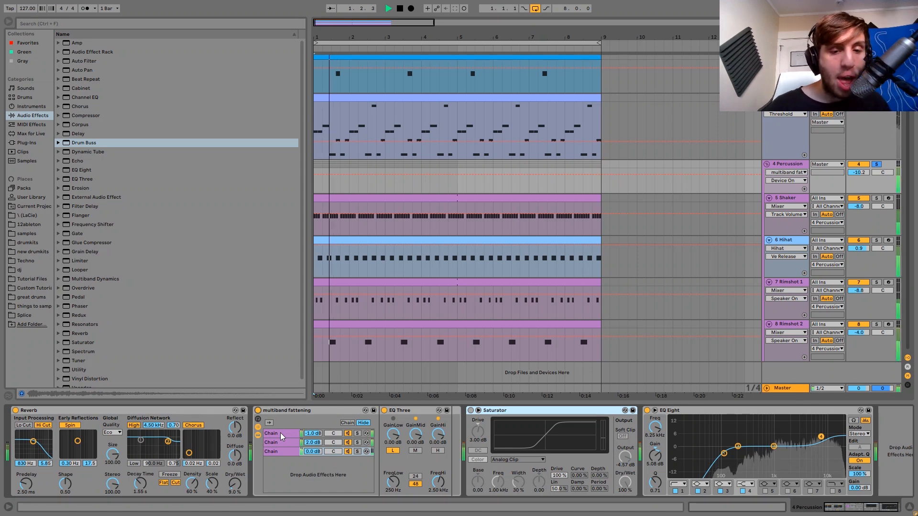
pyautogui.press('space')
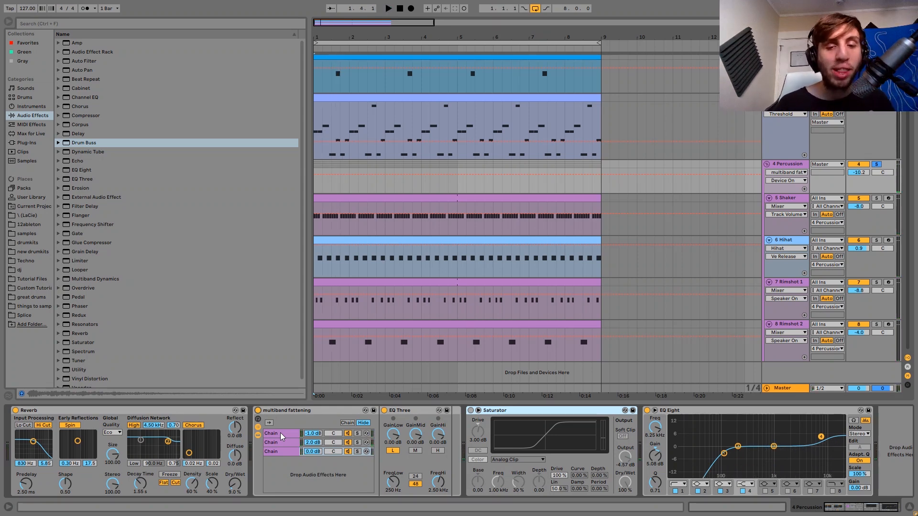
pyautogui.click(470, 411)
pyautogui.press('space')
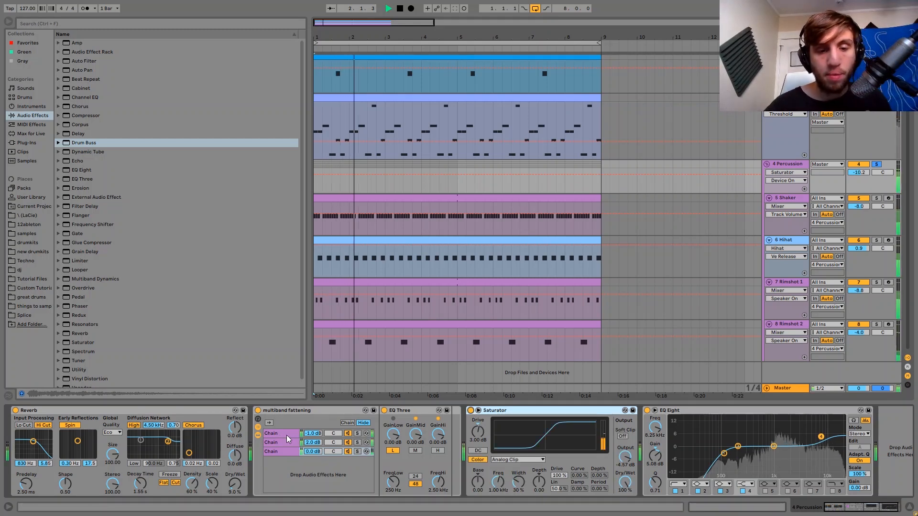
pyautogui.press('space')
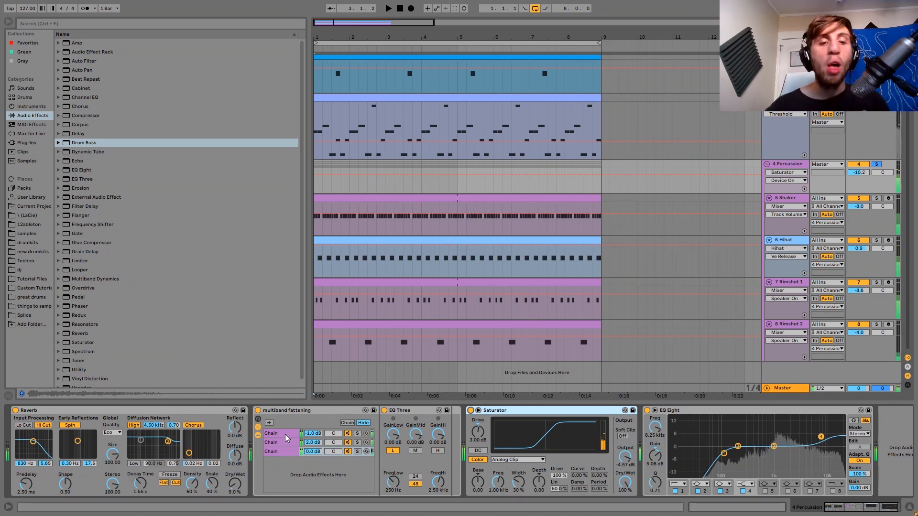
# - Solo the first chain of the multiband fattening rack and play its saturated high band
pyautogui.click(285, 434)
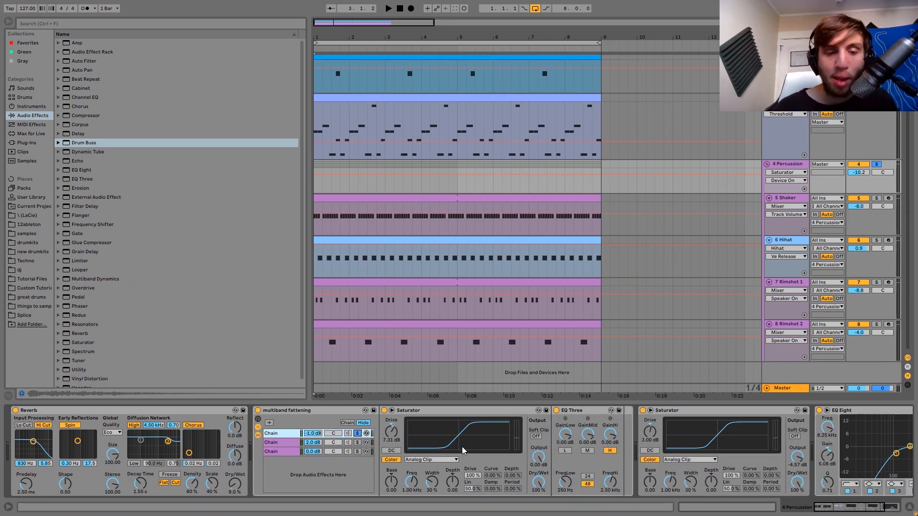
pyautogui.press('space')
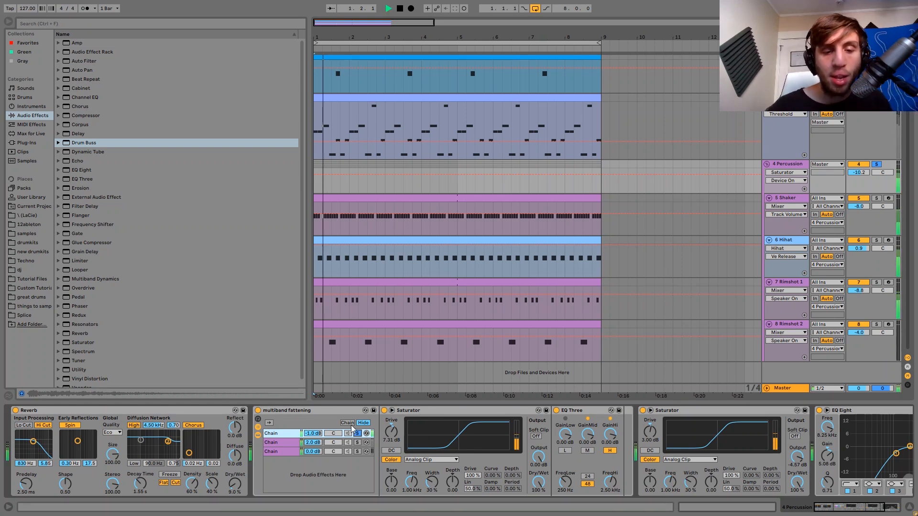
pyautogui.press('space')
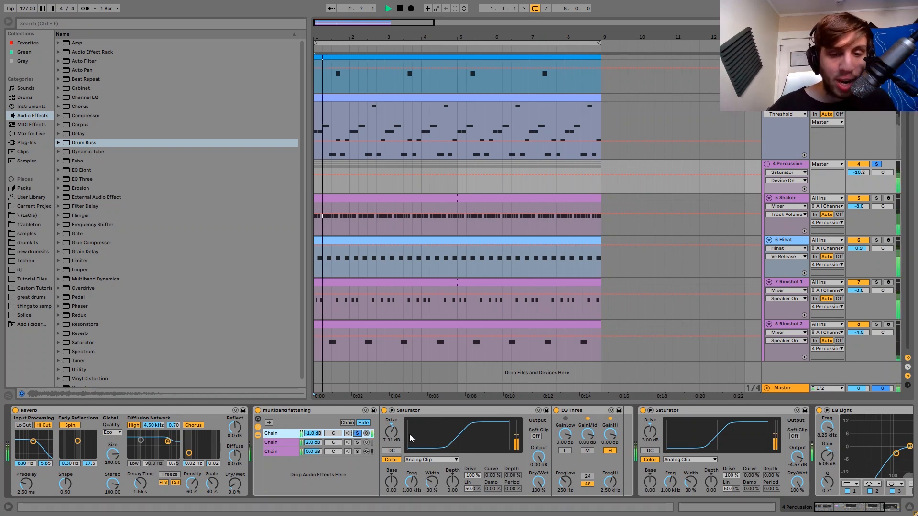
pyautogui.press('space')
# - Solo the second chain of the multiband fattening rack and play its mid band through the Drum Buss
pyautogui.click(358, 442)
pyautogui.press('space')
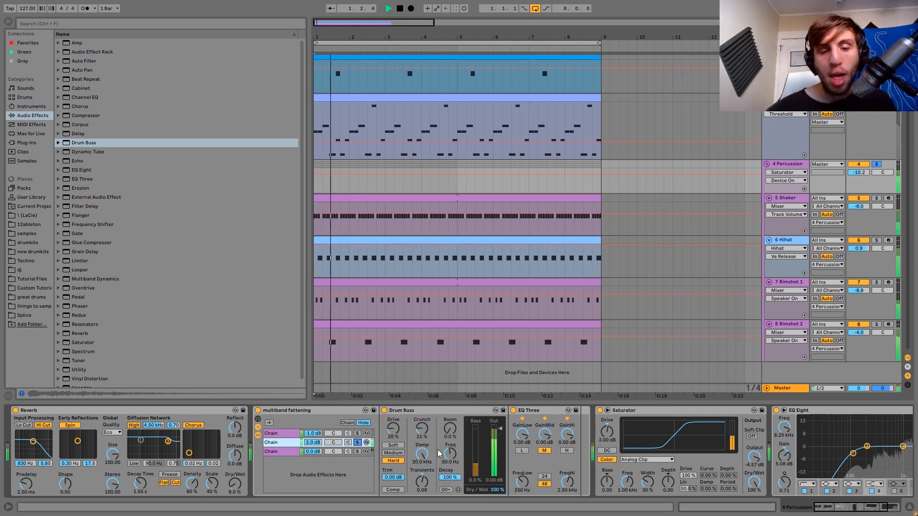
pyautogui.press('space')
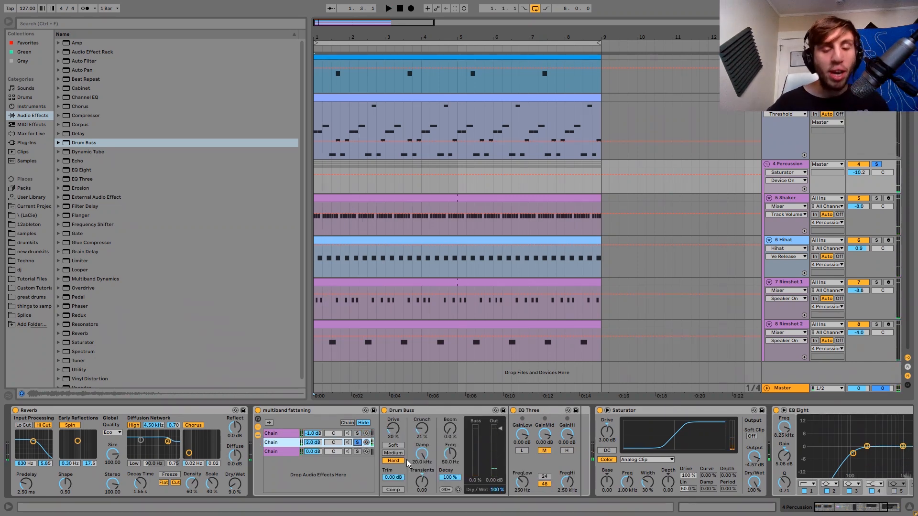
pyautogui.press('space')
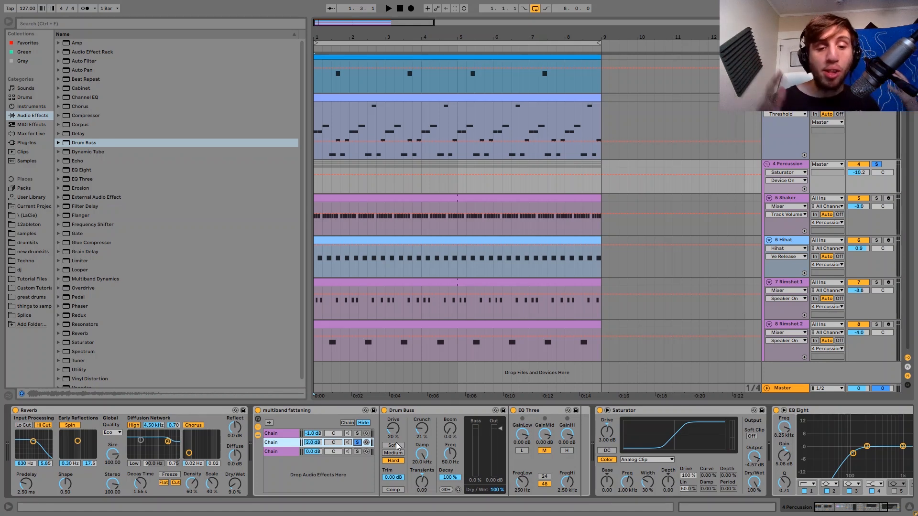
pyautogui.press('space')
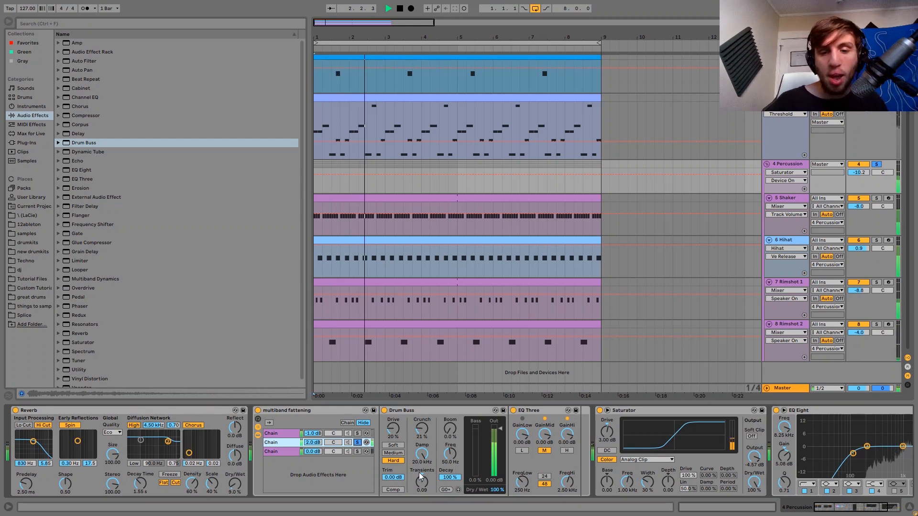
pyautogui.press('space')
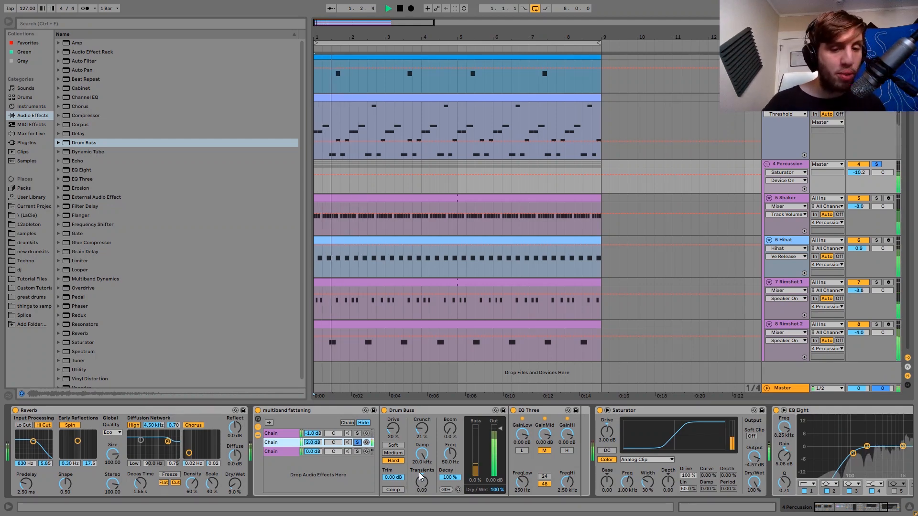
# - Solo and play the low-band third chain of the multiband fattening rack, and clear its solo
pyautogui.click(357, 452)
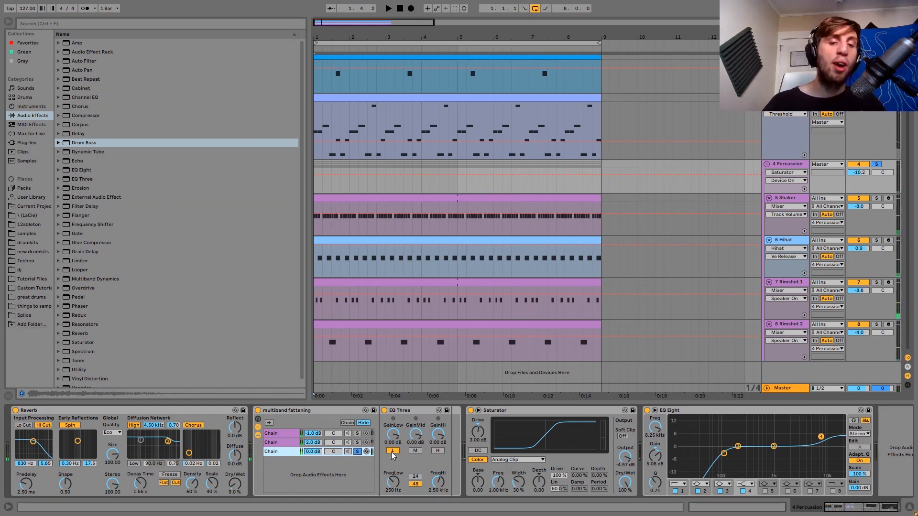
pyautogui.press('space')
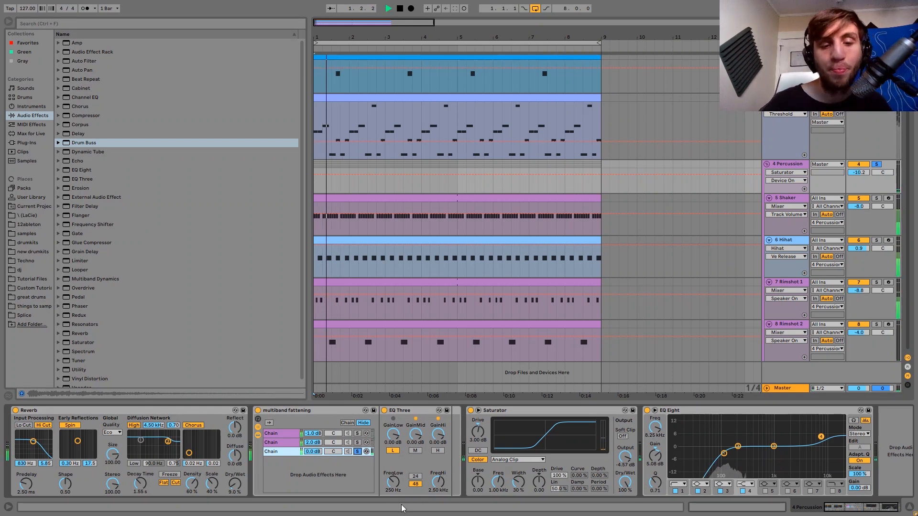
pyautogui.click(357, 452)
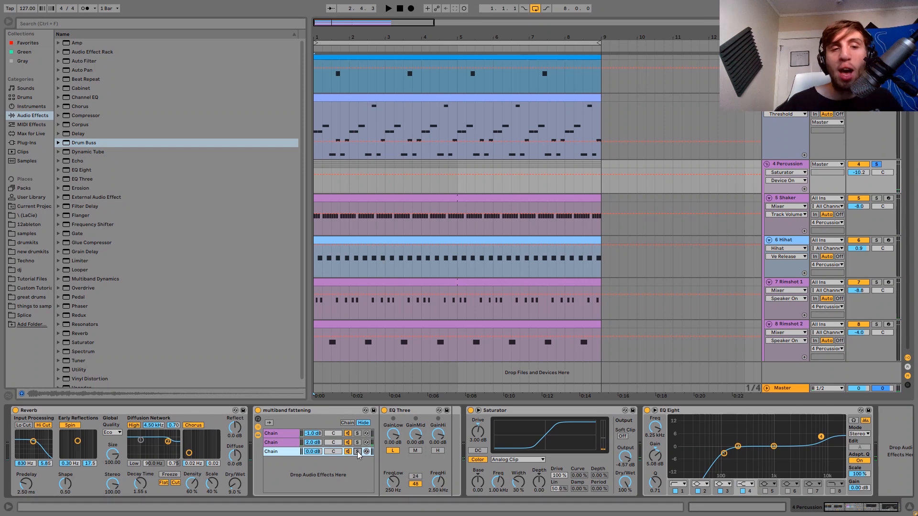
# - Play the percussion group through all multiband fattening chains with the first chain selected, and hide the rack's devices
pyautogui.press('space')
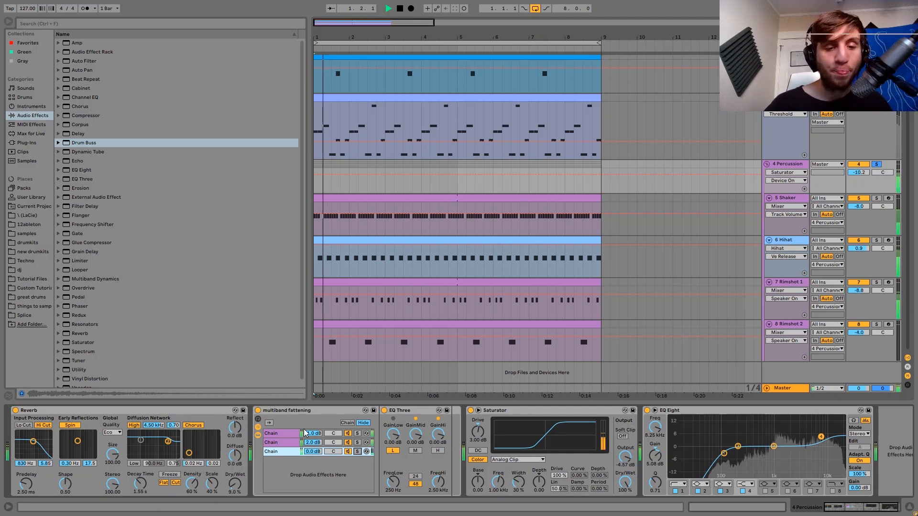
pyautogui.click(285, 436)
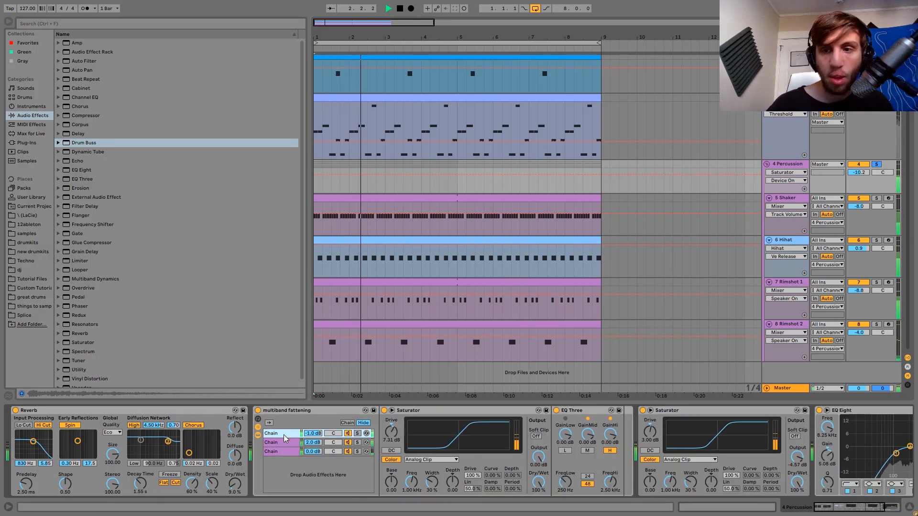
pyautogui.press('space')
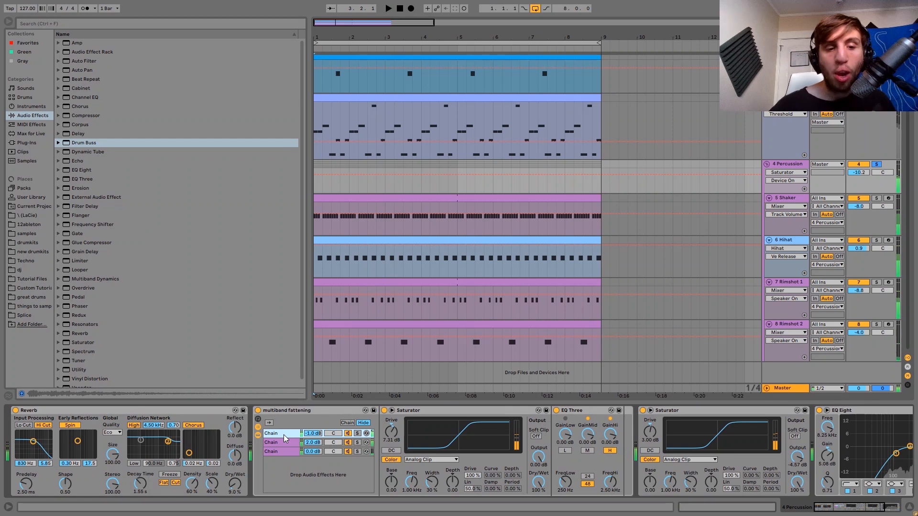
pyautogui.click(259, 435)
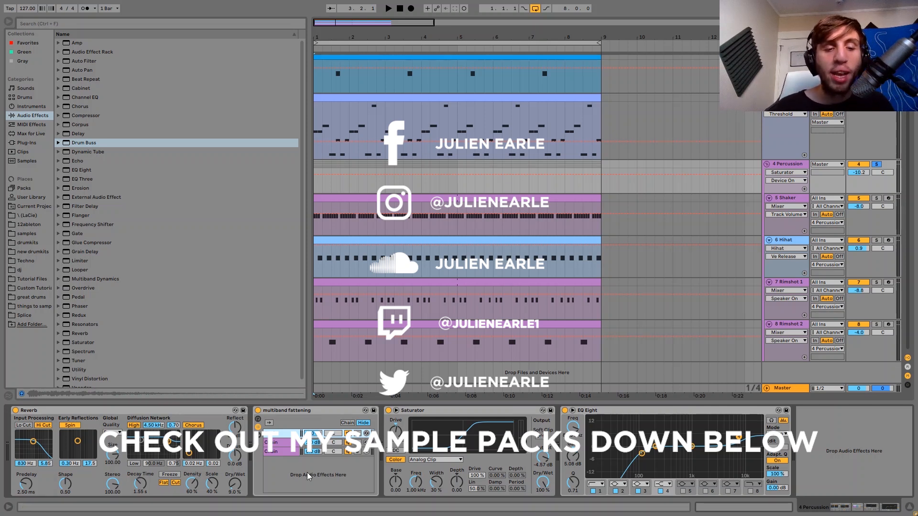
# - Bypass the Saturator after the multiband fattening rack, play the percussion without it, and turn it back on
pyautogui.click(389, 411)
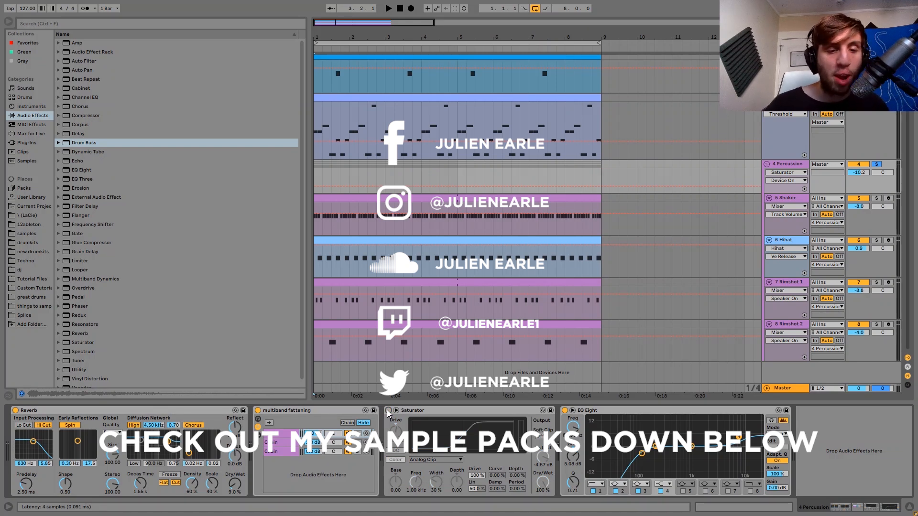
pyautogui.press('space')
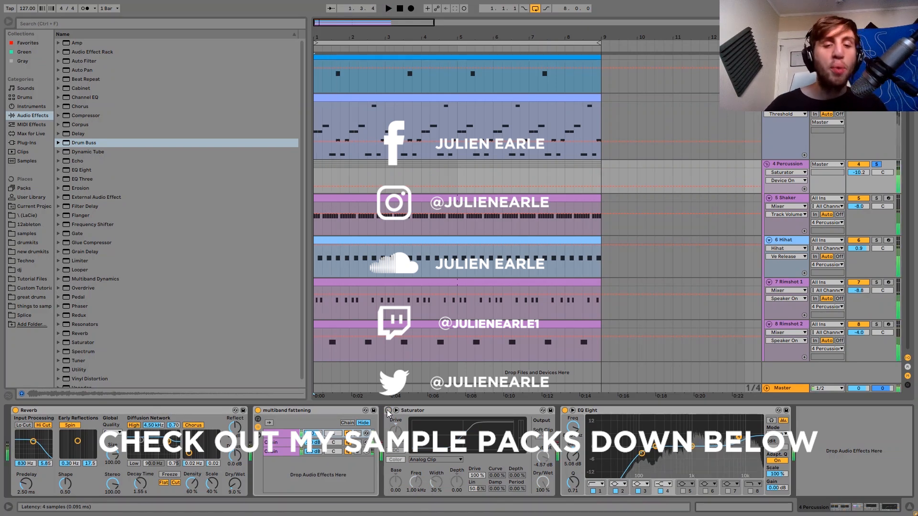
pyautogui.click(389, 411)
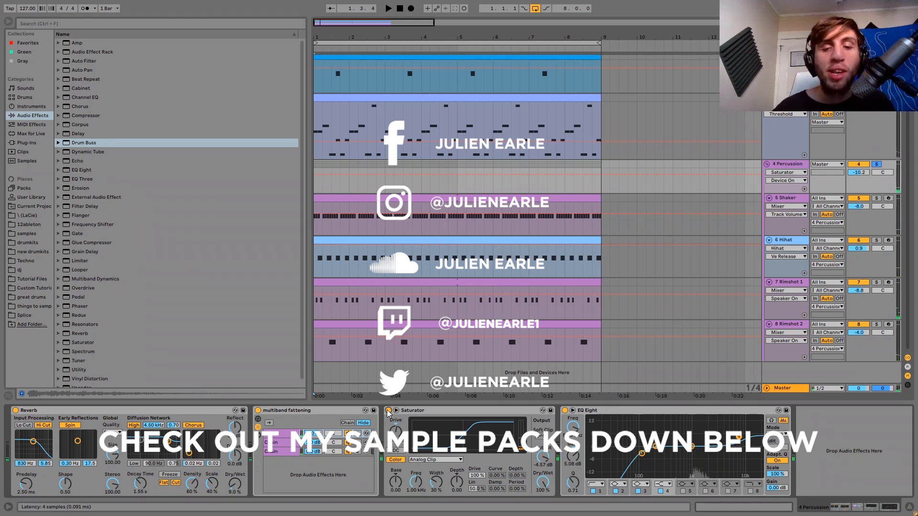